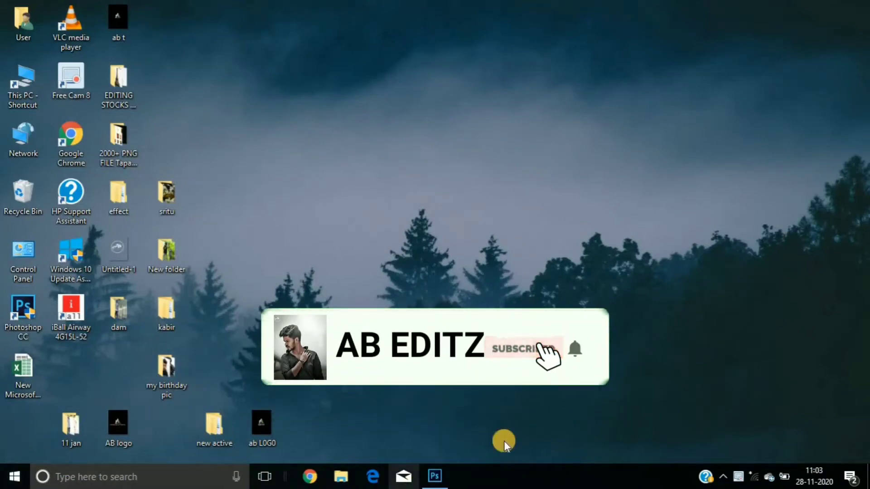
# Step: Switch to Photoshop from the taskbar and show its jump list
pyautogui.click(439, 476)
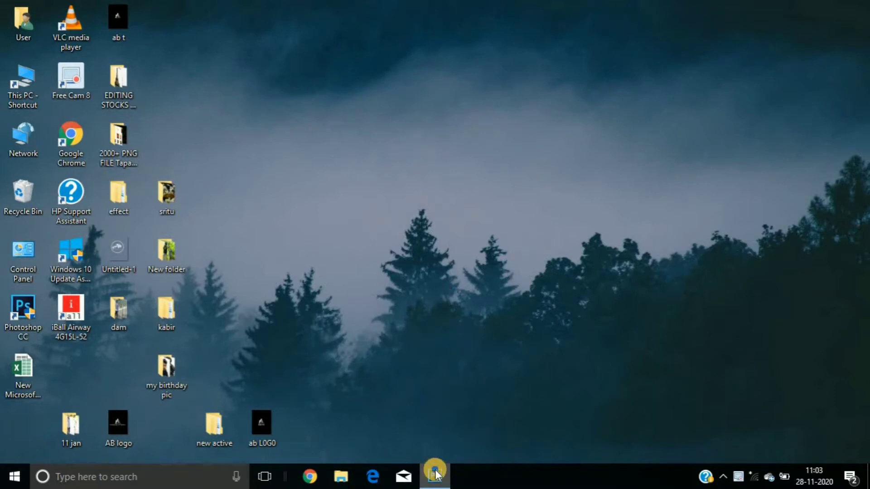
pyautogui.rightClick(435, 476)
# Step: Turn on Layer 0's photo, then the PUBG room background, comparing the two
pyautogui.click(435, 480)
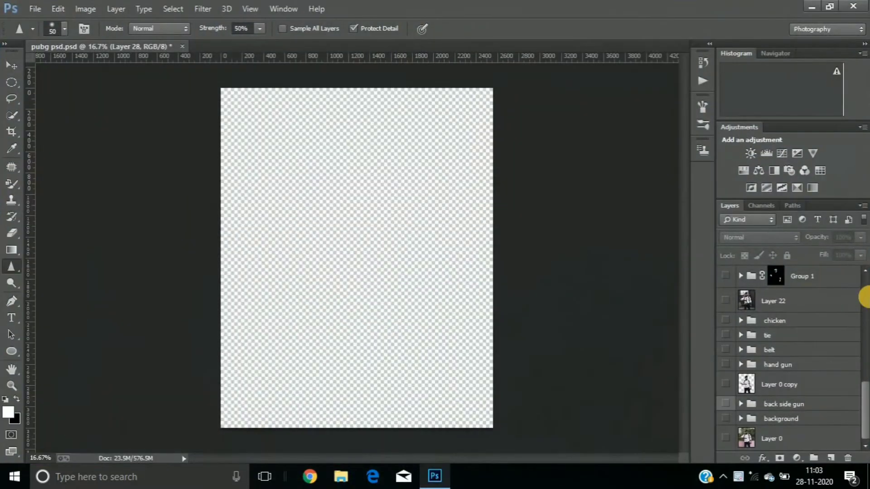
pyautogui.click(725, 439)
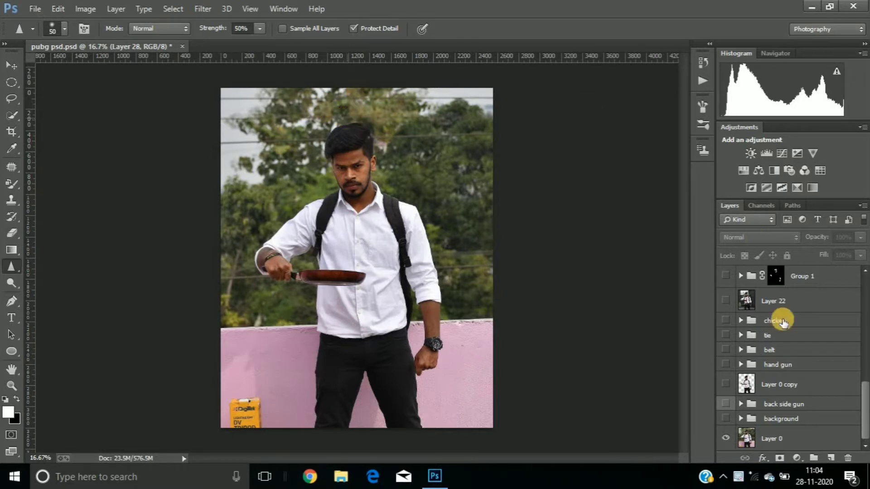
pyautogui.click(725, 419)
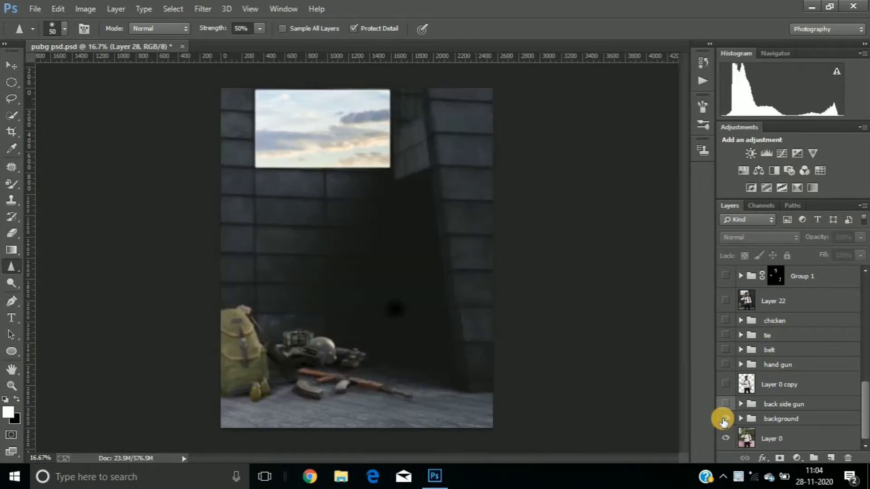
pyautogui.click(724, 419)
pyautogui.click(724, 419)
pyautogui.click(724, 419)
pyautogui.click(724, 419)
pyautogui.click(724, 419)
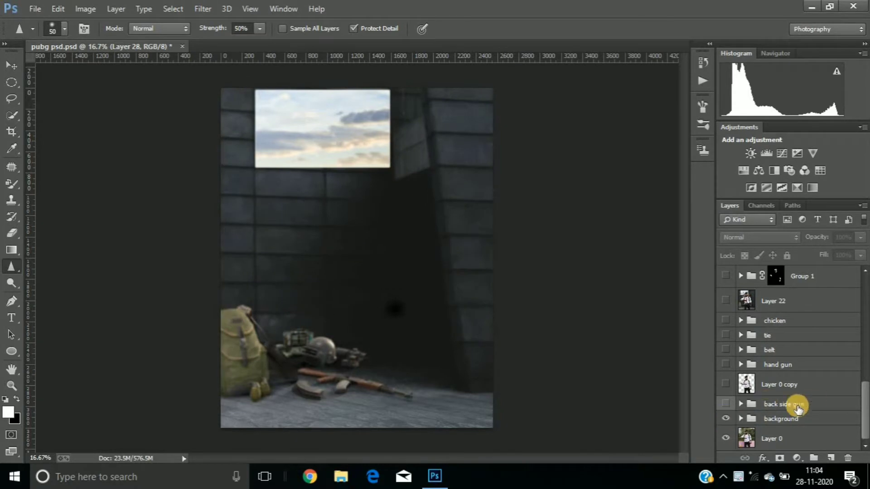
# Step: Show the man with the frying pan on Layer 0 copy and the back side gun rifles
pyautogui.click(724, 404)
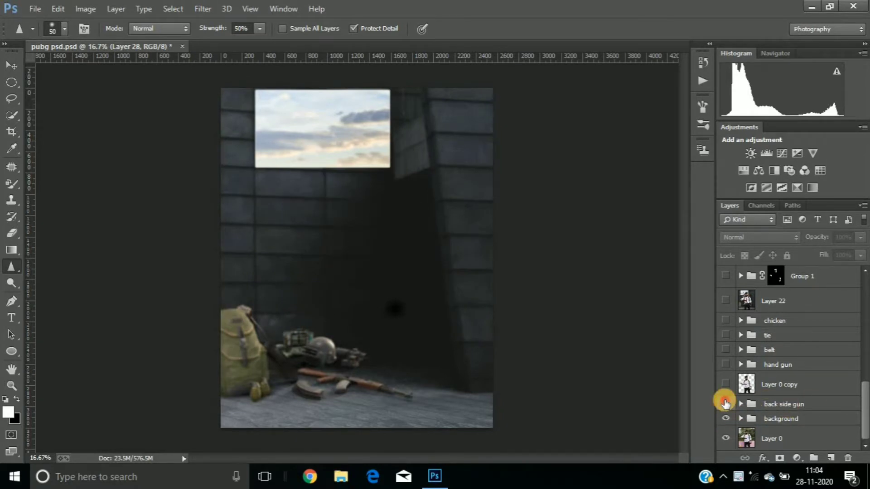
pyautogui.click(725, 402)
pyautogui.click(725, 402)
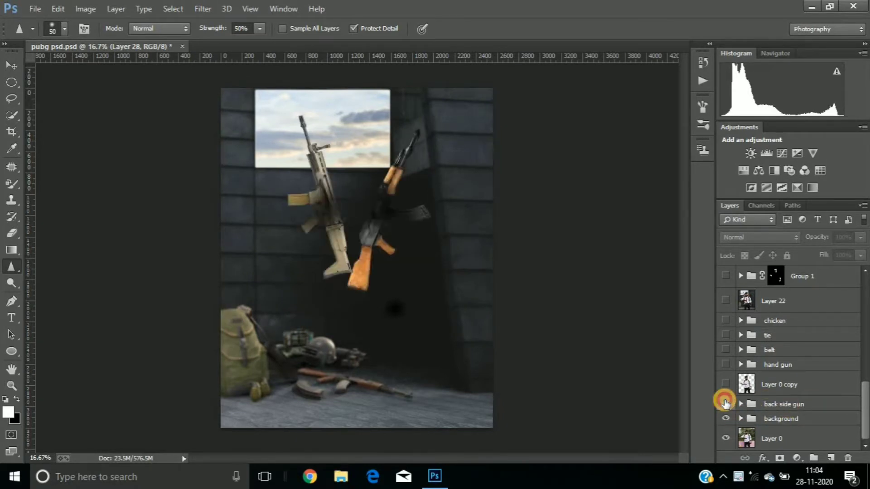
pyautogui.click(725, 402)
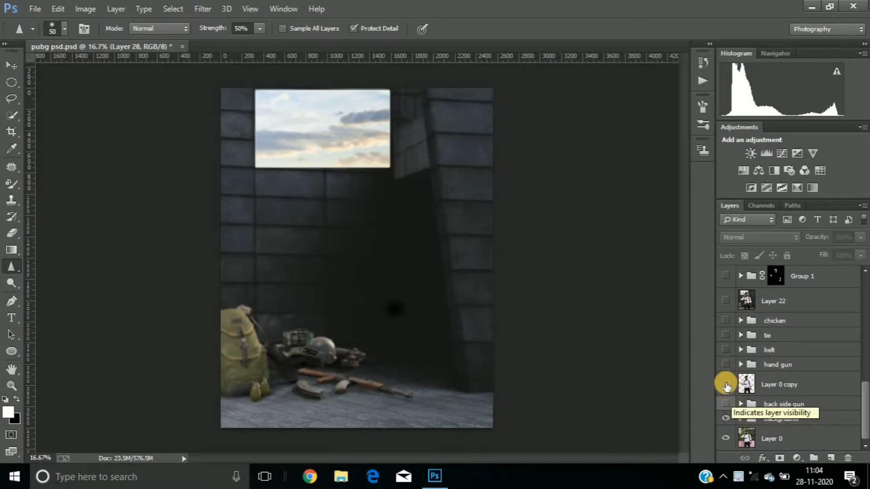
pyautogui.click(725, 385)
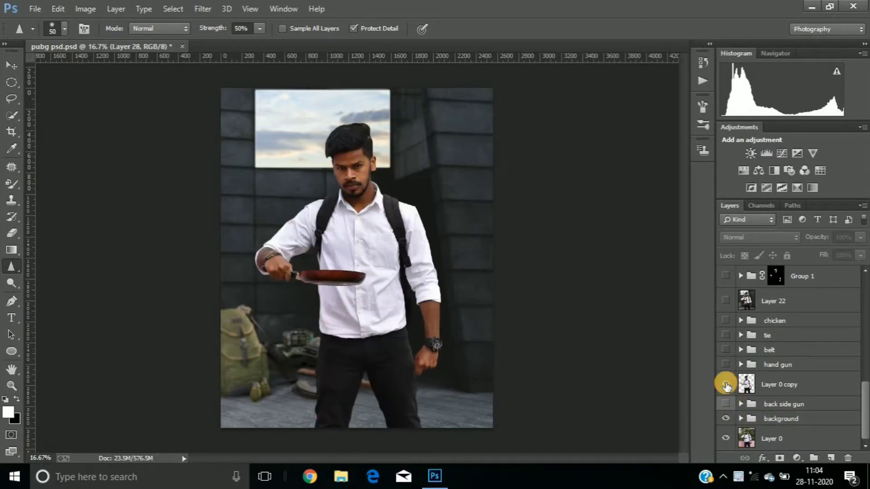
pyautogui.click(725, 385)
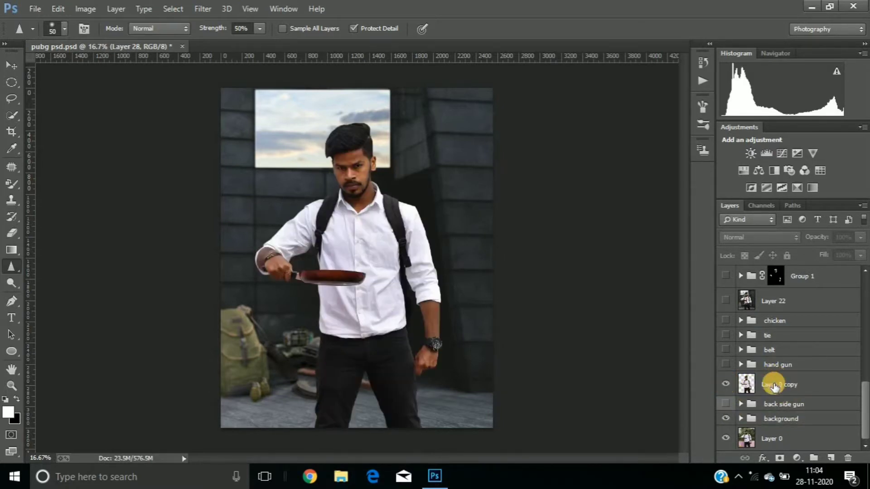
pyautogui.click(724, 403)
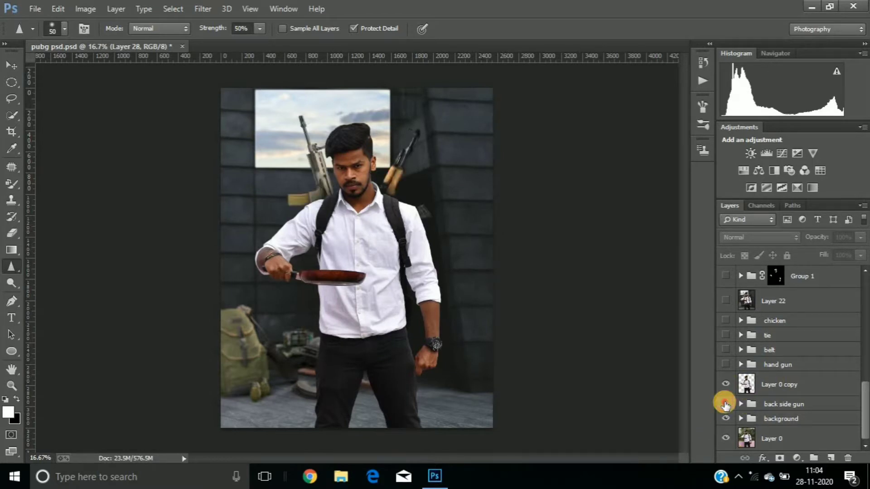
pyautogui.doubleClick(725, 404)
# Step: Expand the back side gun group and add a new Layer 29 clipped to Layer 15
pyautogui.click(741, 405)
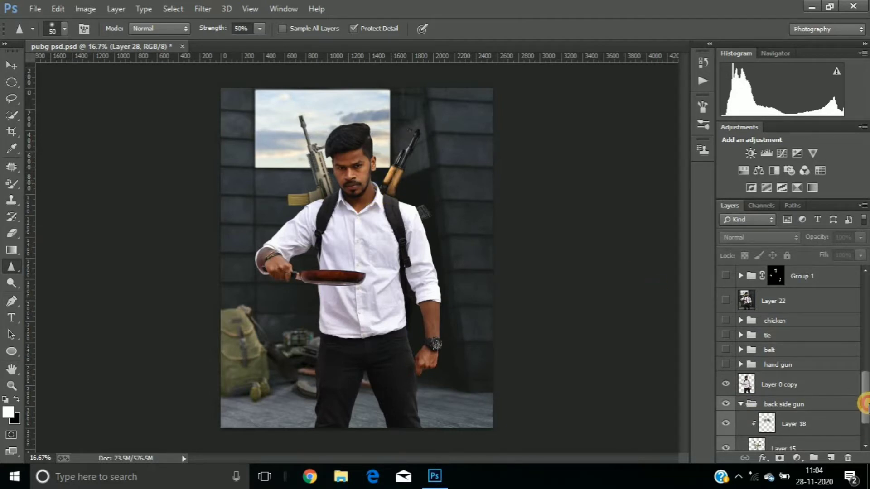
pyautogui.moveTo(867, 402); pyautogui.dragTo(866, 419)
pyautogui.click(795, 398)
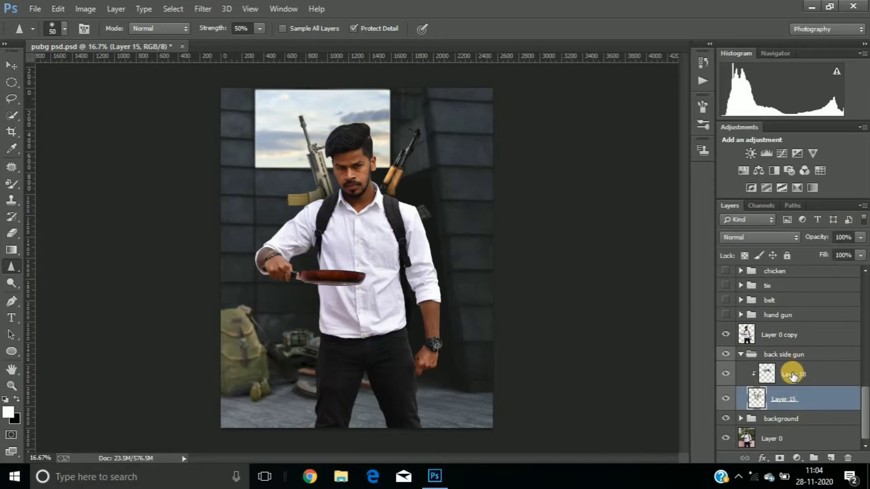
pyautogui.hotkey('ctrl', 'shift', 'alt', 'n')
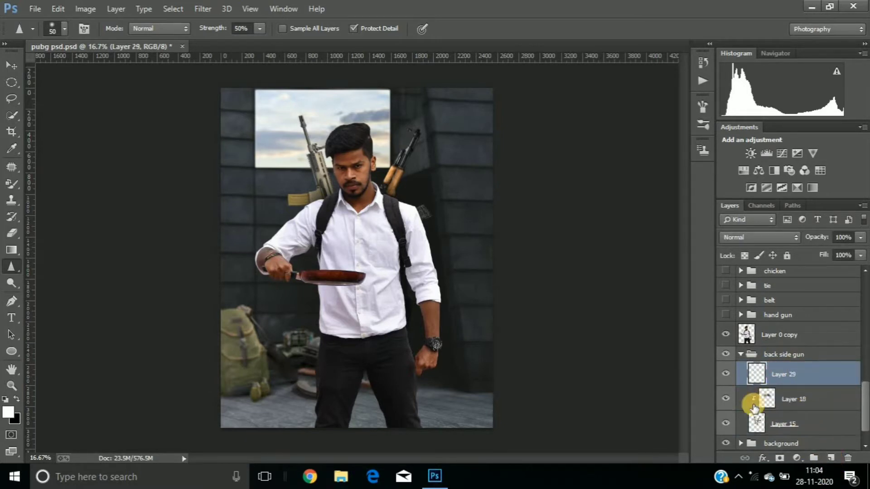
pyautogui.click(725, 399)
pyautogui.rightClick(779, 372)
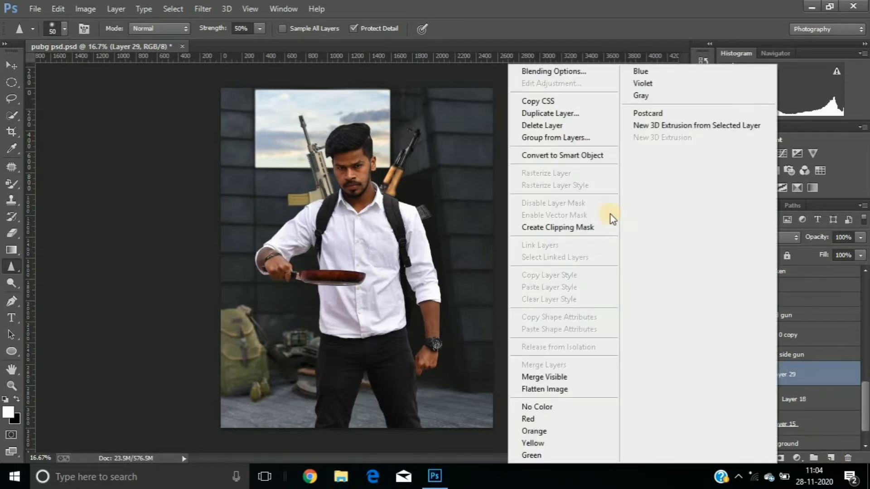
pyautogui.click(567, 227)
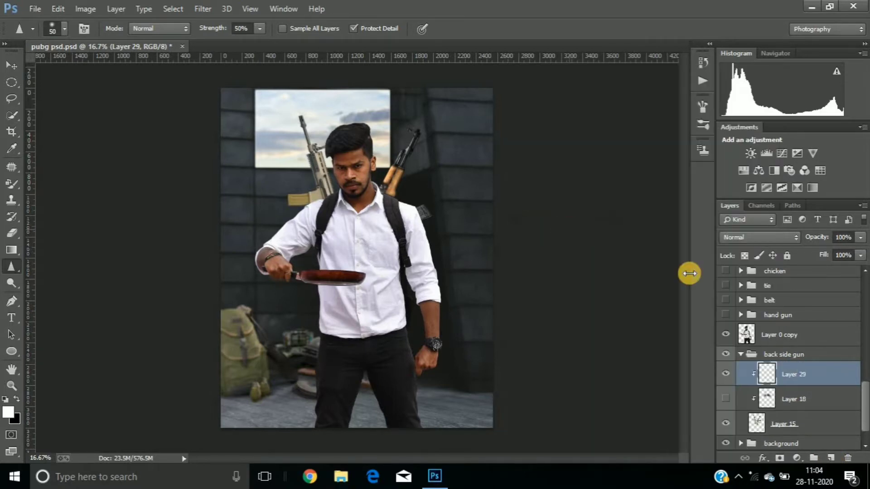
# Step: Brush black shading over the rifle stocks and lower Layer 29's opacity
pyautogui.click(11, 184)
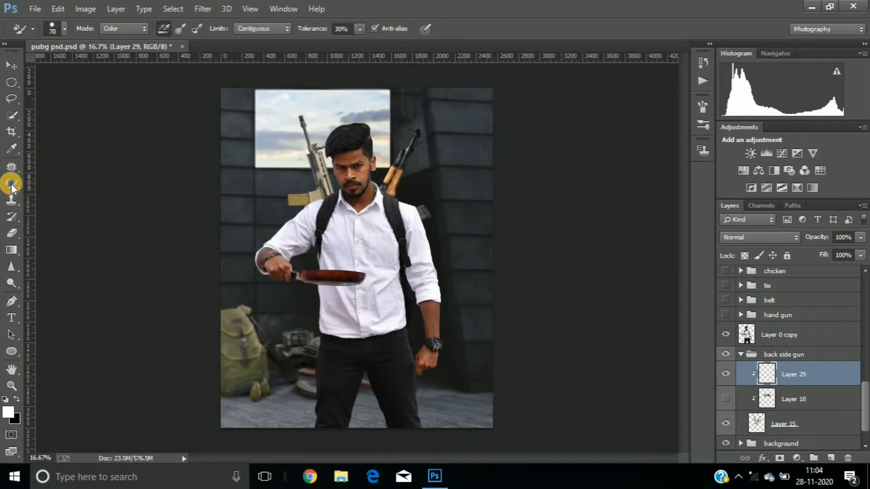
pyautogui.click(38, 182)
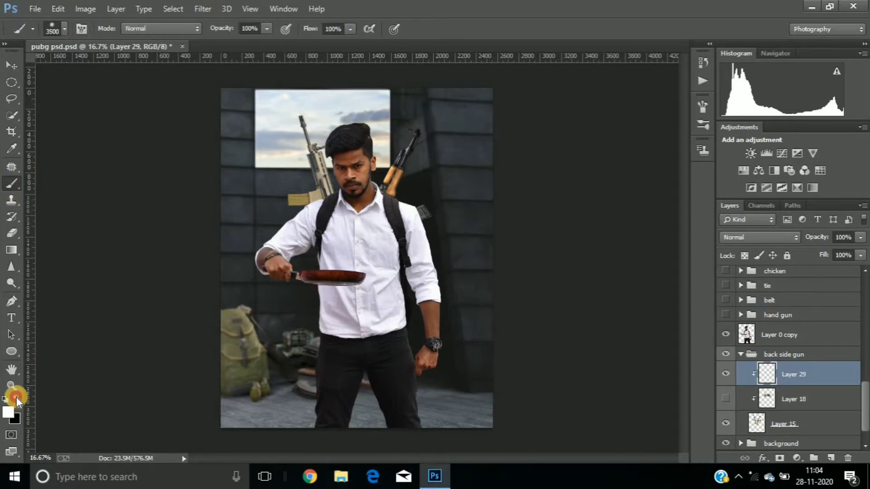
pyautogui.click(17, 398)
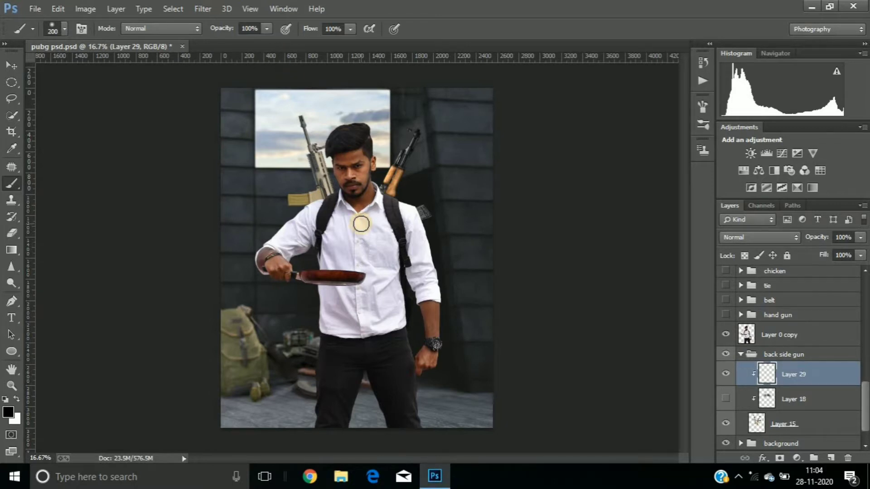
pyautogui.moveTo(390, 186)
pyautogui.mouseDown()
pyautogui.moveTo(349, 208)
pyautogui.moveTo(308, 216)
pyautogui.mouseUp()
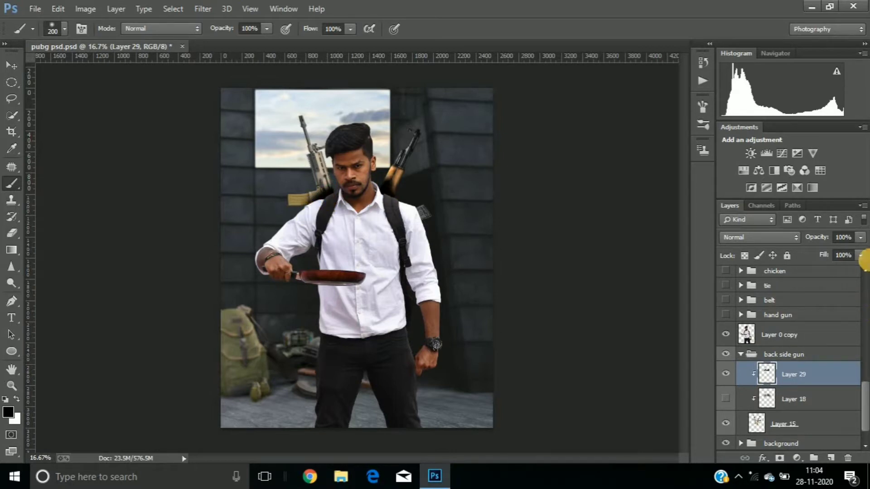
pyautogui.click(861, 238)
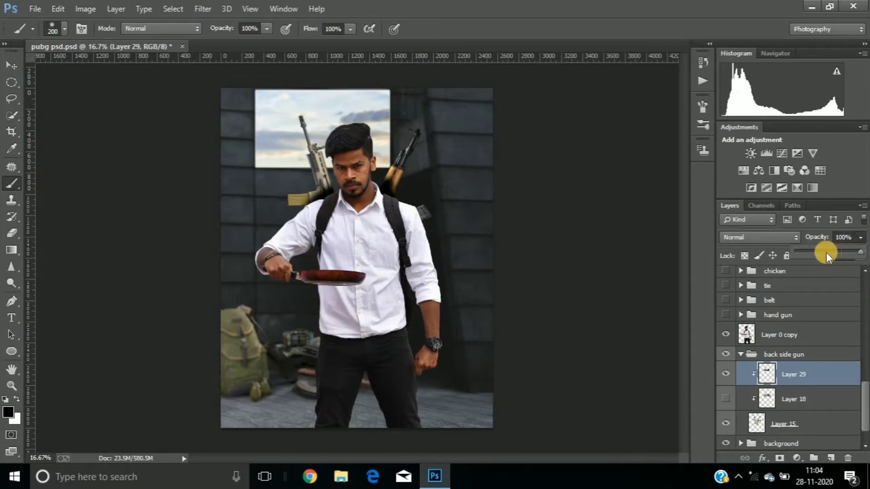
pyautogui.click(814, 248)
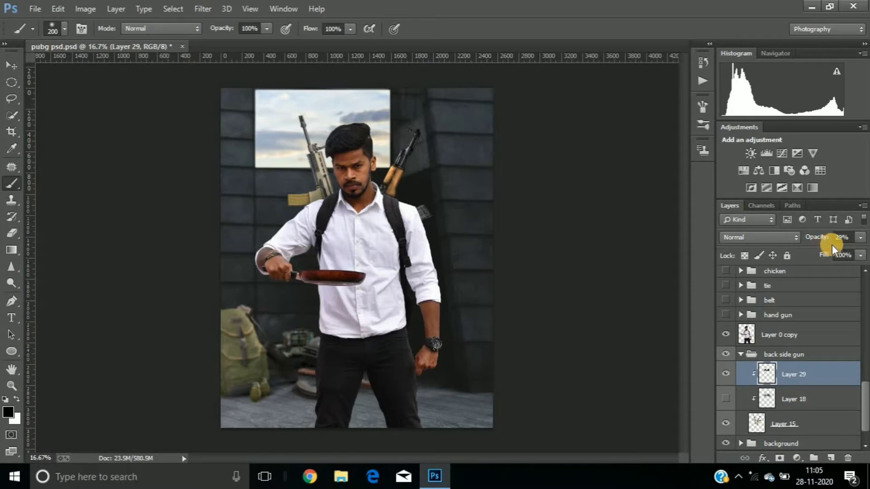
pyautogui.click(851, 237)
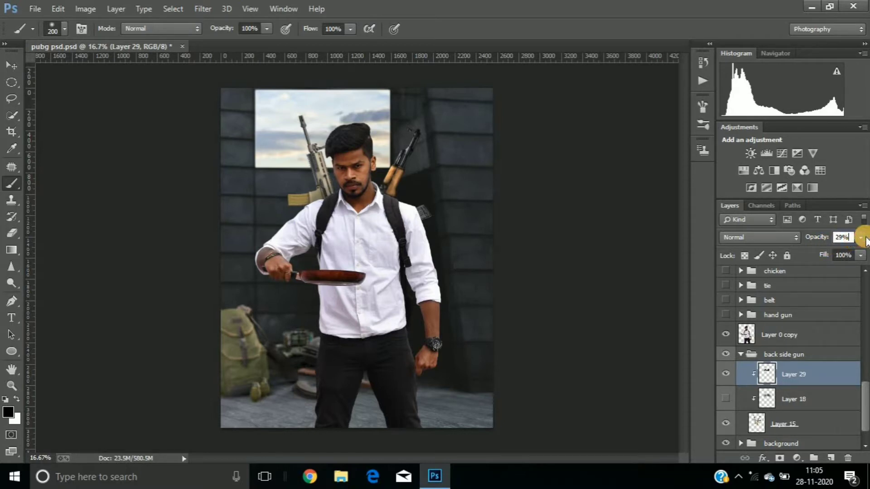
pyautogui.click(861, 238)
pyautogui.moveTo(838, 251)
pyautogui.mouseDown()
pyautogui.moveTo(828, 251)
pyautogui.moveTo(845, 252)
pyautogui.mouseUp()
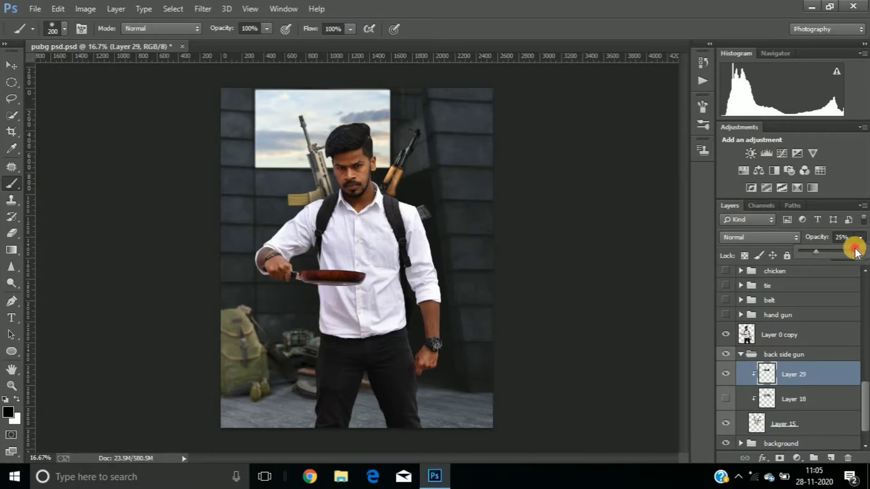
# Step: Delete the trial Layer 29
pyautogui.rightClick(790, 366)
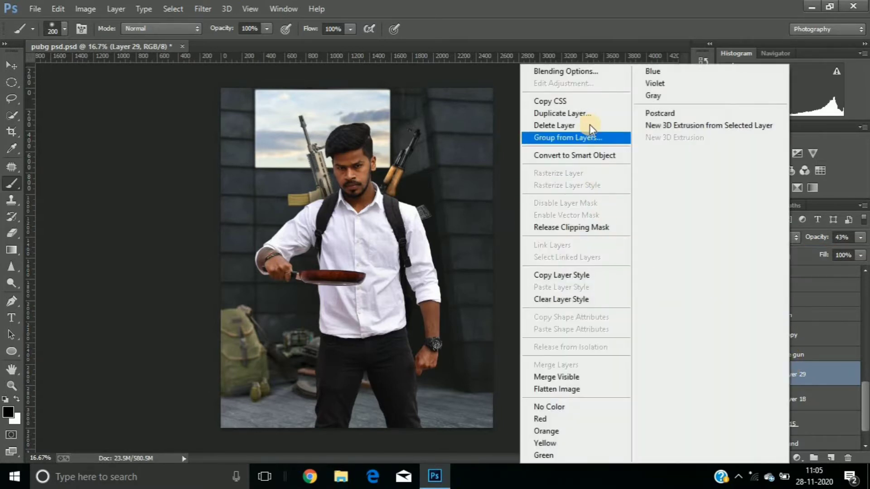
pyautogui.click(566, 127)
pyautogui.click(386, 189)
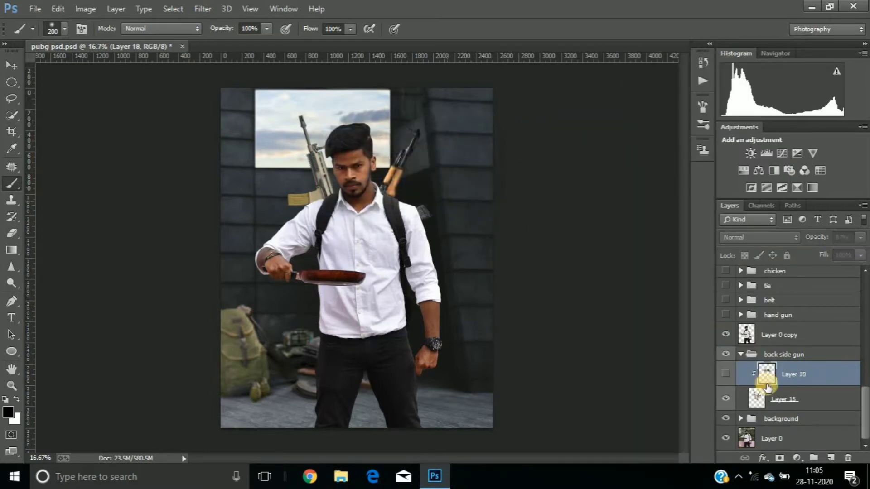
# Step: Collapse the back side gun group and show the pistol in the man's right hand
pyautogui.click(725, 374)
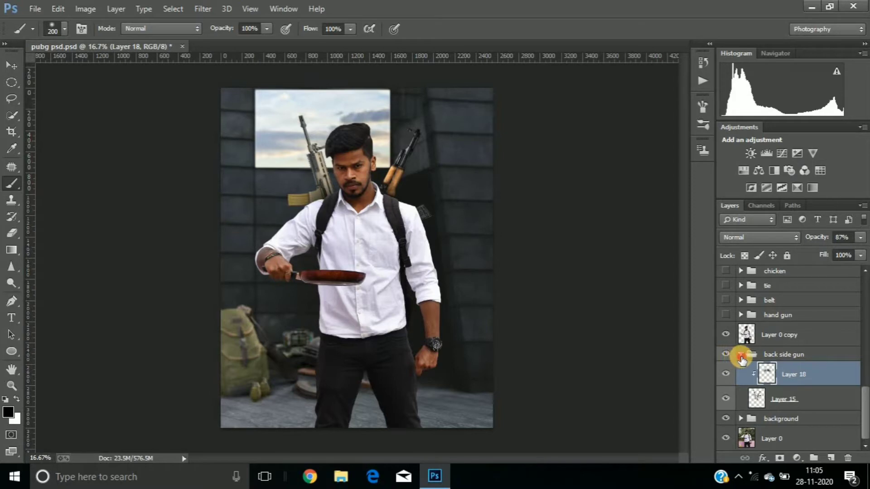
pyautogui.click(741, 358)
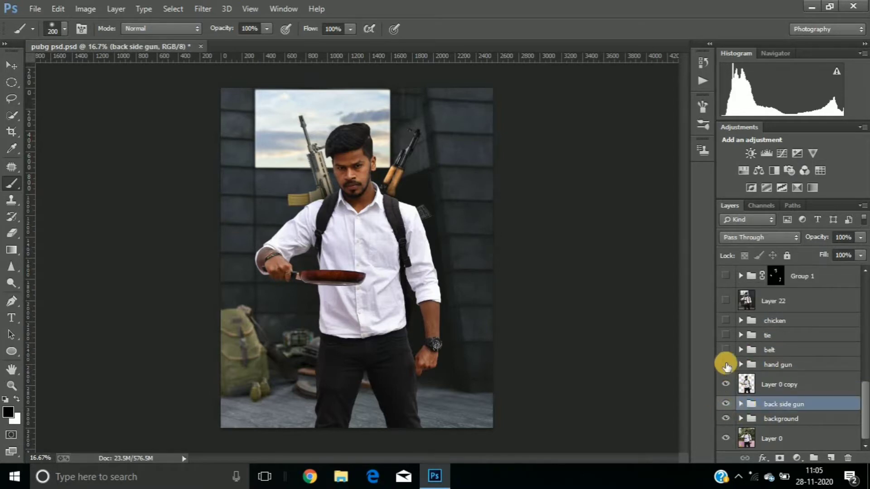
pyautogui.click(725, 365)
pyautogui.click(726, 365)
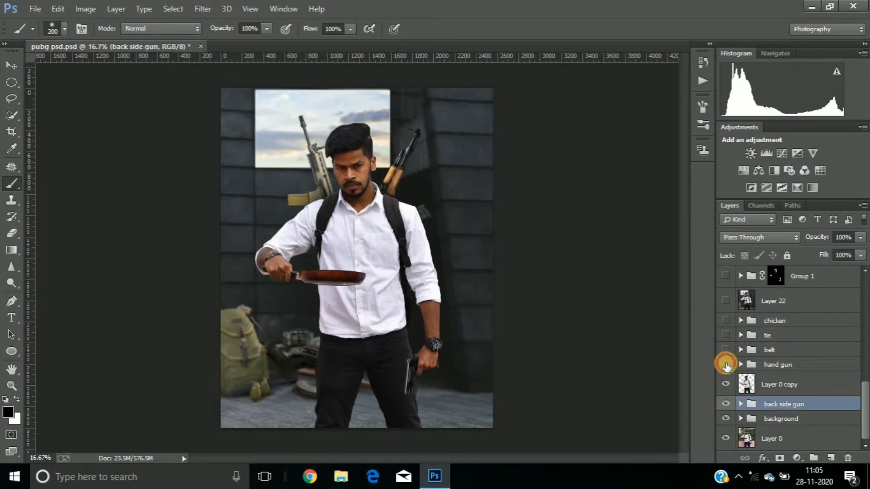
pyautogui.click(725, 365)
pyautogui.click(726, 365)
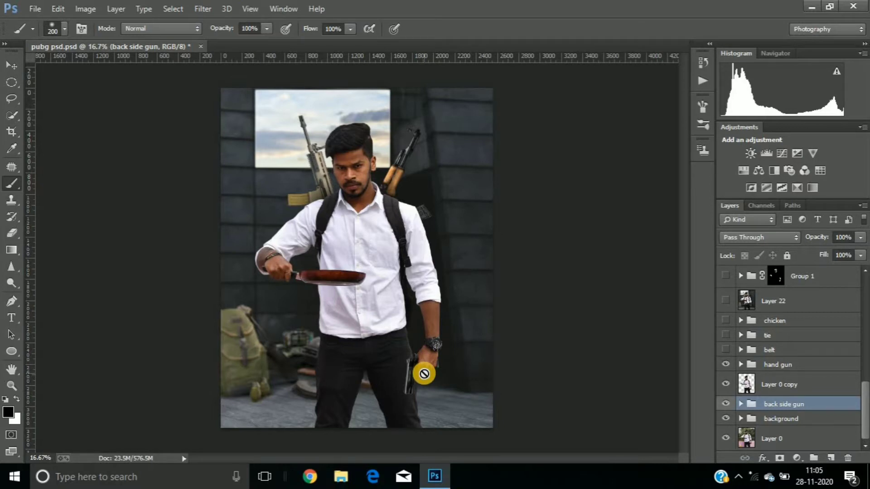
# Step: Toggle the belt group on and off to compare the belt and holster
pyautogui.click(730, 349)
pyautogui.click(730, 350)
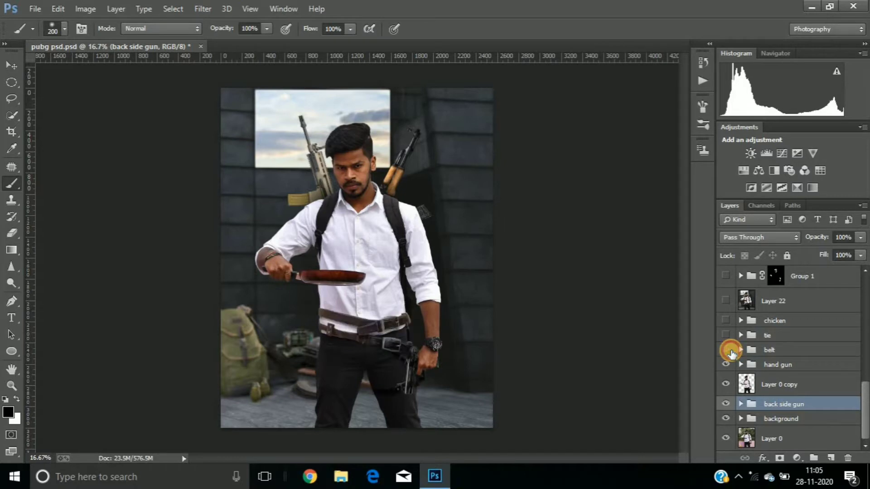
pyautogui.click(730, 350)
pyautogui.click(731, 350)
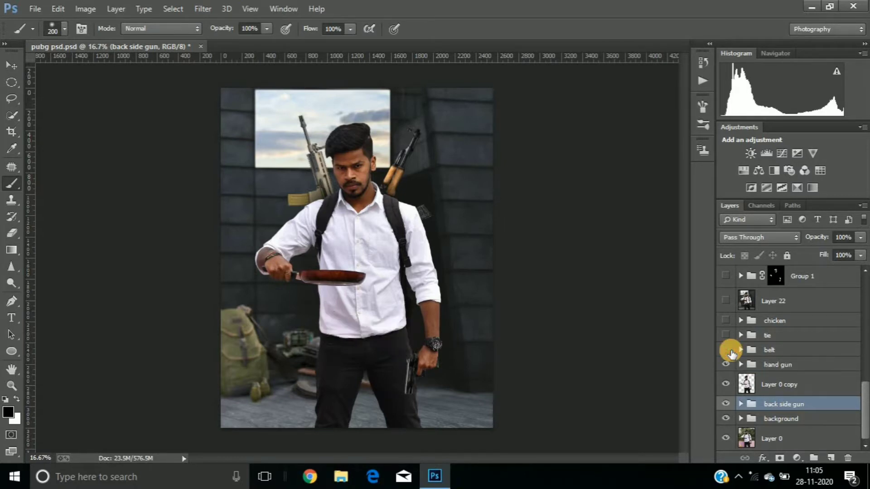
pyautogui.click(731, 350)
pyautogui.click(730, 349)
pyautogui.click(730, 350)
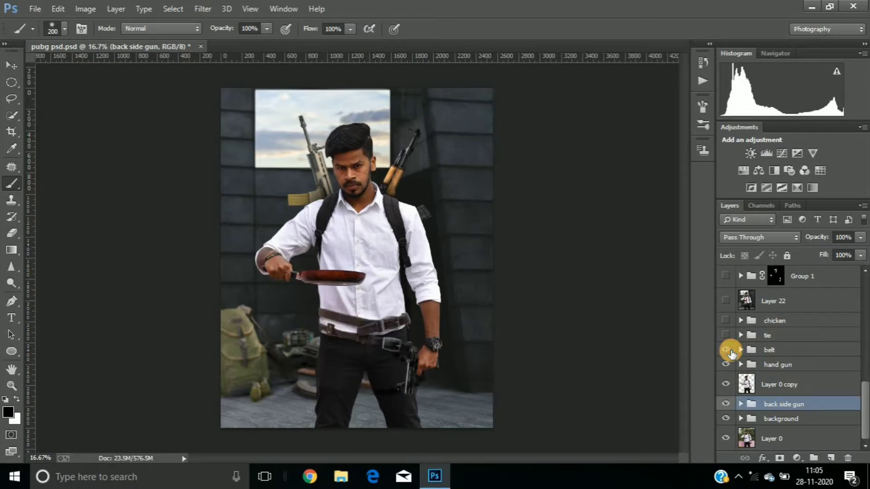
# Step: Make the black tie visible on the man's shirt
pyautogui.click(783, 353)
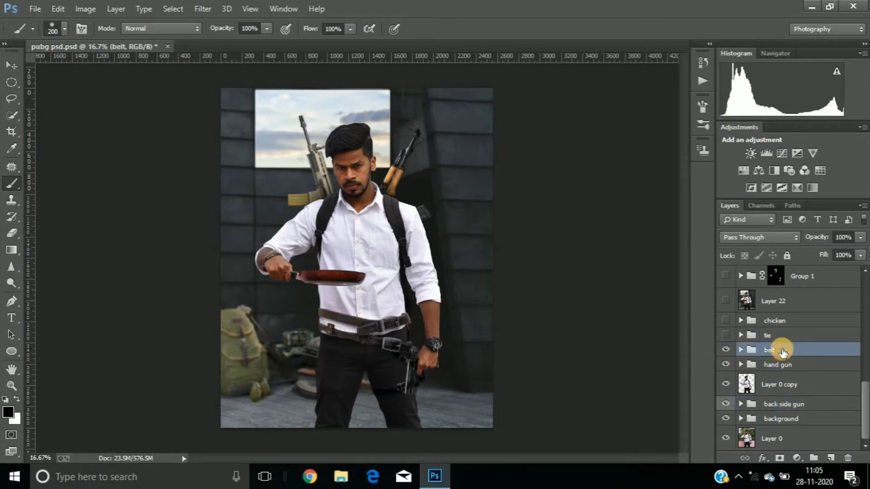
pyautogui.click(724, 336)
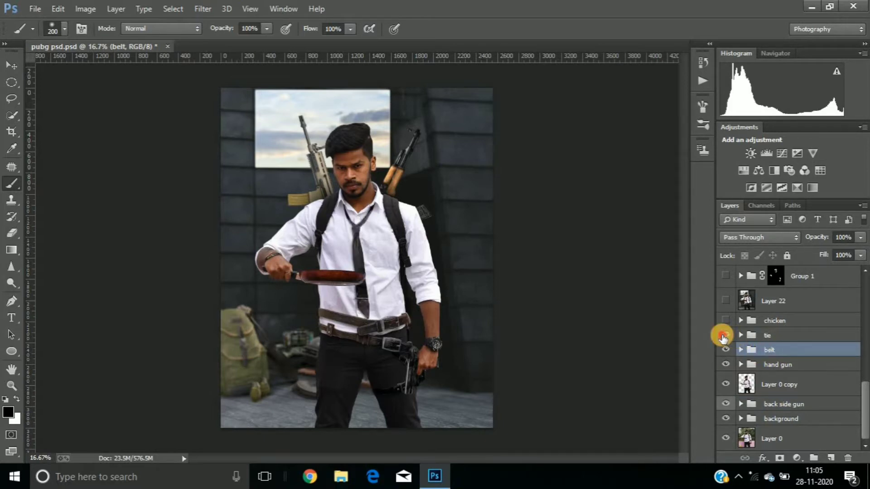
pyautogui.click(723, 335)
pyautogui.click(724, 336)
# Step: Expand the belt group and toggle Layer 19 copy to compare the belt
pyautogui.click(741, 350)
pyautogui.click(792, 370)
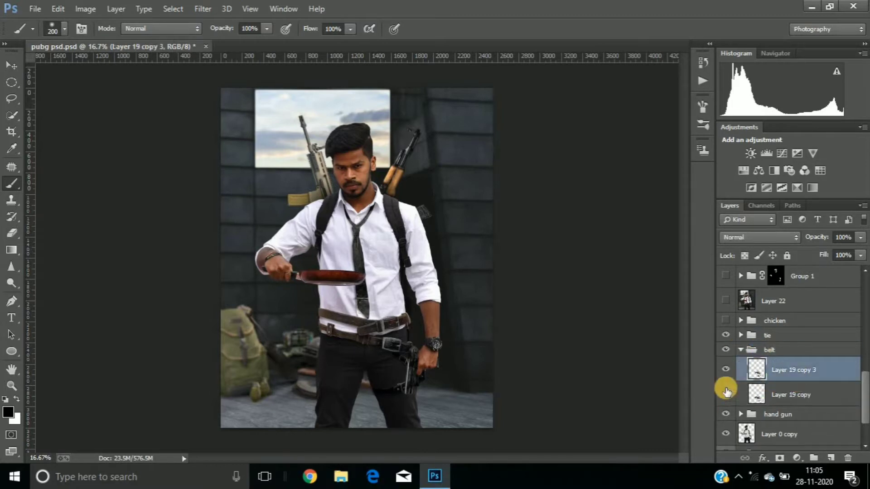
pyautogui.click(725, 395)
pyautogui.click(726, 395)
pyautogui.click(726, 394)
pyautogui.click(727, 394)
pyautogui.click(741, 350)
# Step: Expand the tie group, compare Layer 16's shading, and select Layer 16
pyautogui.click(740, 335)
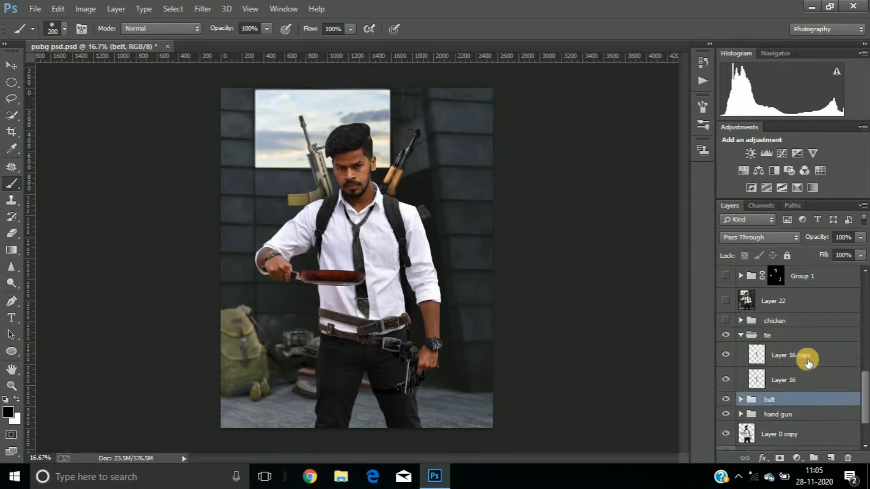
pyautogui.click(725, 380)
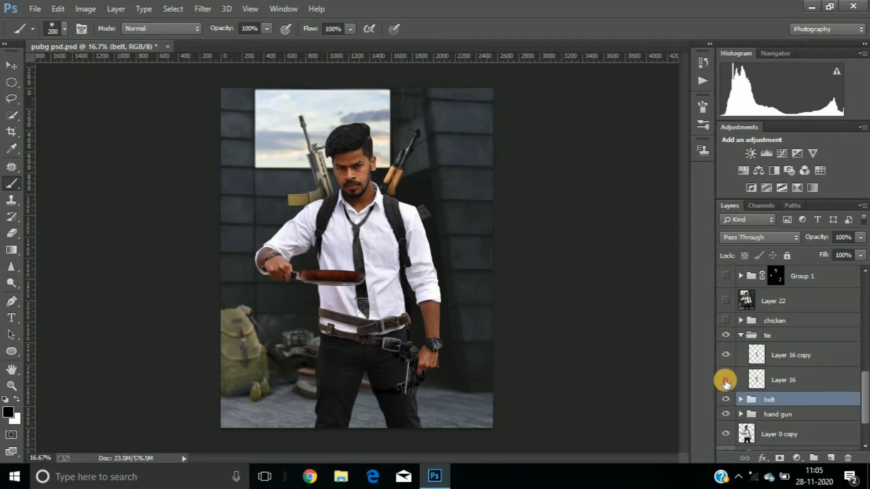
pyautogui.click(725, 380)
pyautogui.click(725, 380)
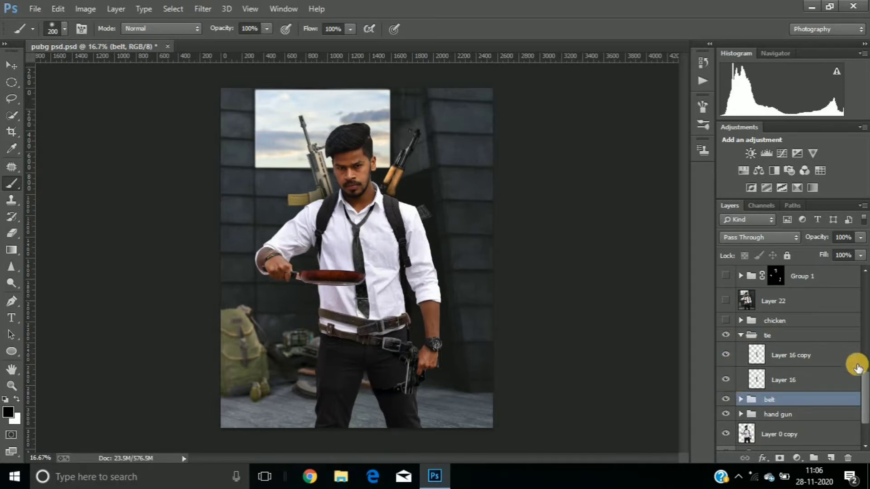
pyautogui.click(779, 381)
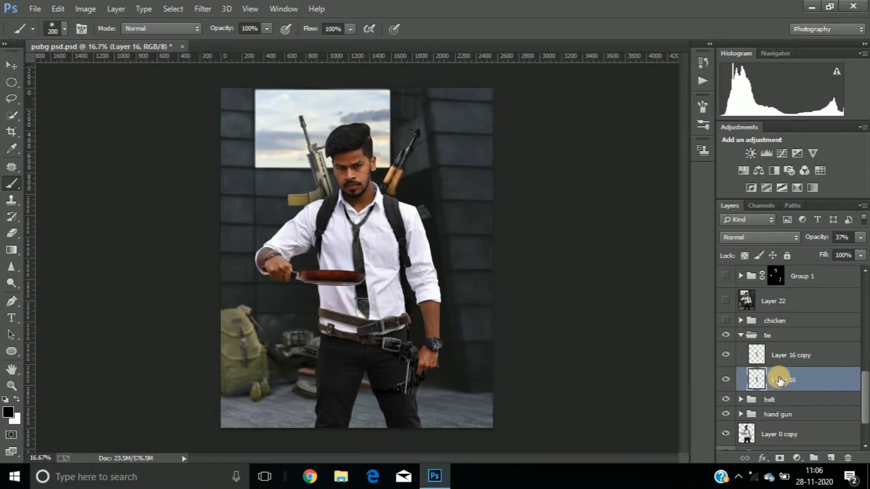
# Step: Turn Layer 16 black with Hue/Saturation at Saturation -100 and Lightness -100
pyautogui.click(87, 8)
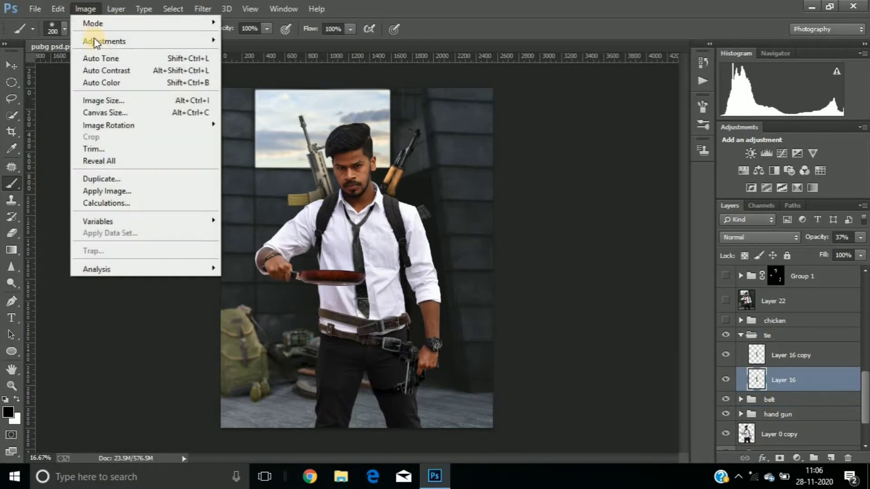
pyautogui.moveTo(104, 41)
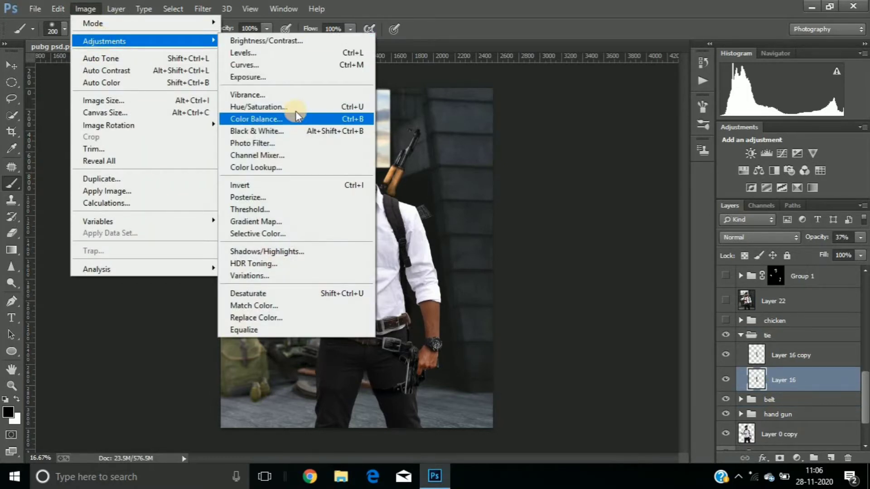
pyautogui.click(296, 108)
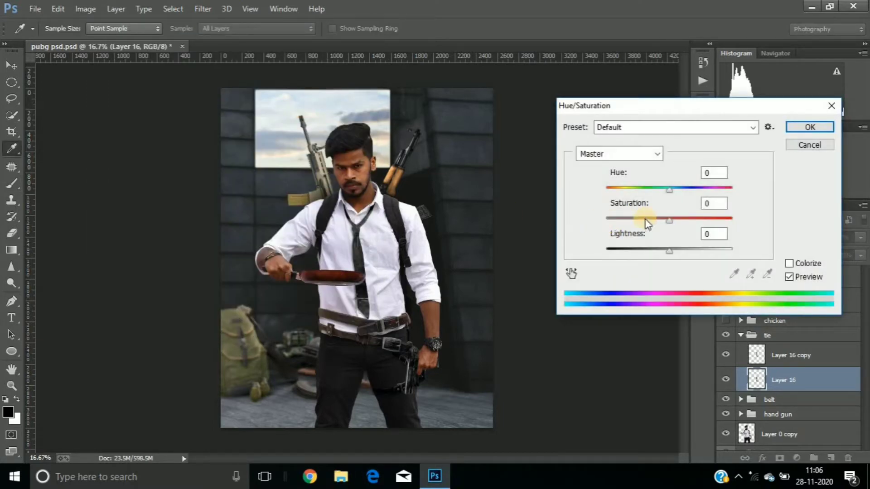
pyautogui.click(606, 221)
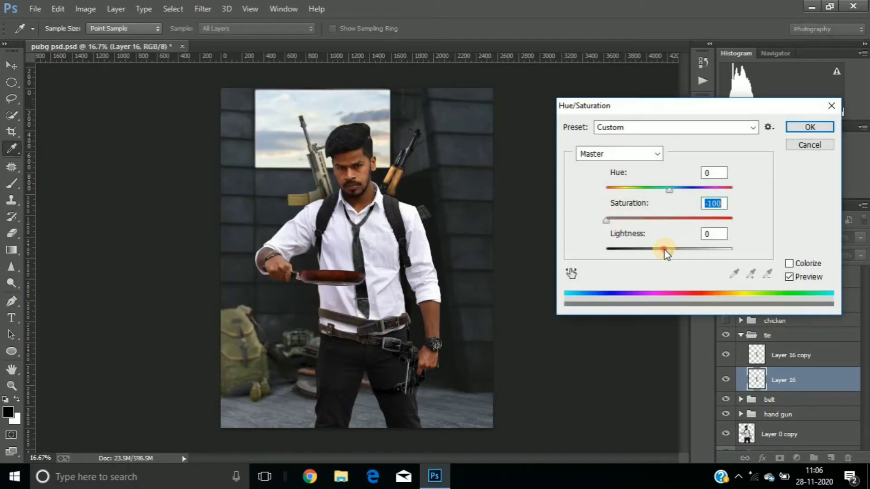
pyautogui.moveTo(664, 250); pyautogui.dragTo(588, 254)
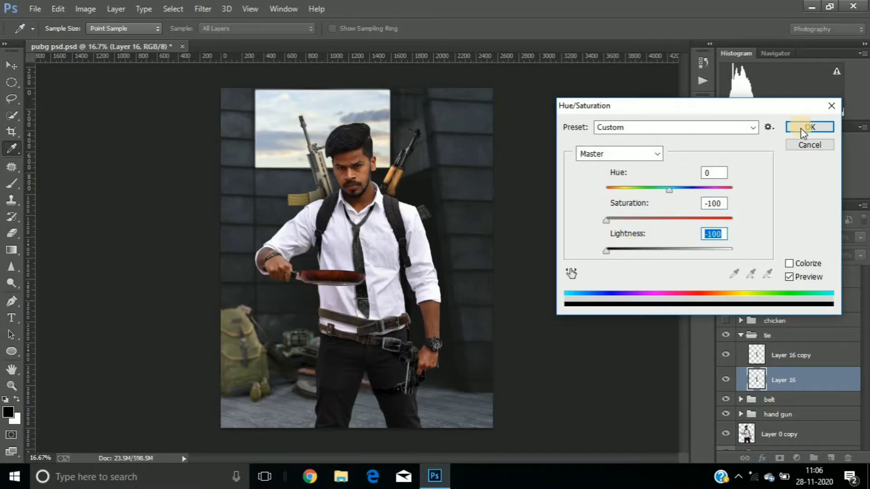
pyautogui.click(798, 150)
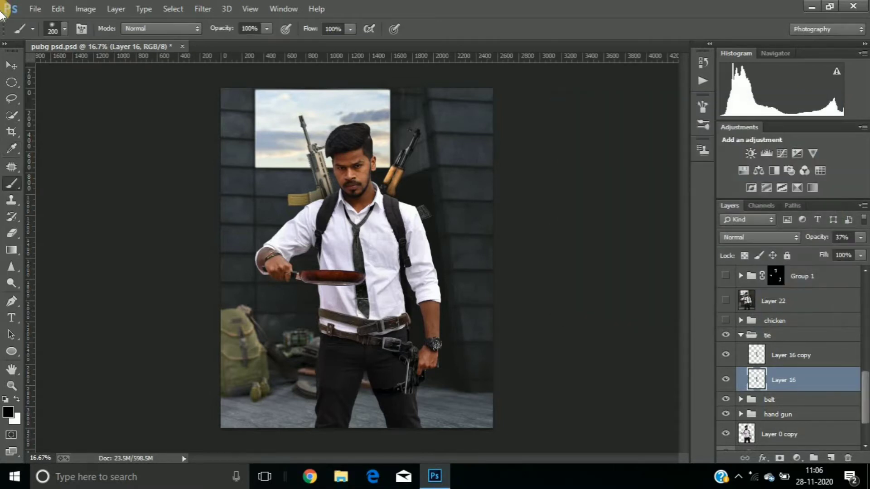
# Step: Collapse the tie group and toggle the roast chicken on to compare
pyautogui.click(10, 68)
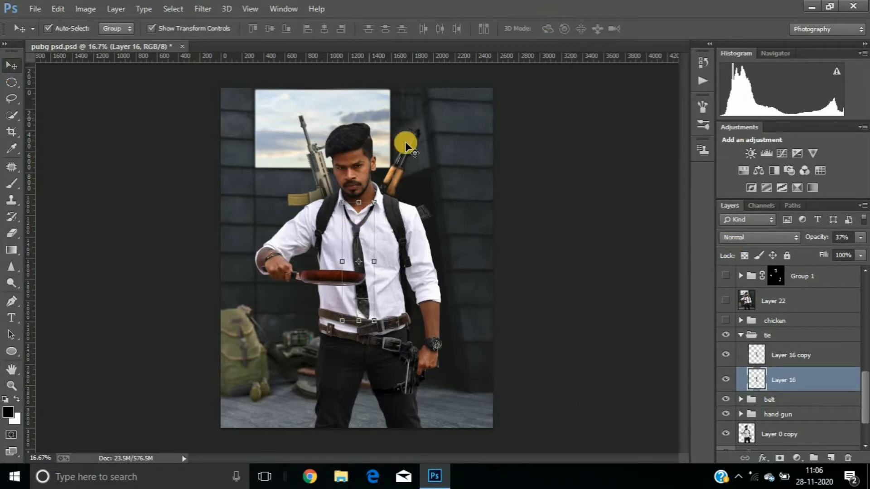
pyautogui.click(741, 335)
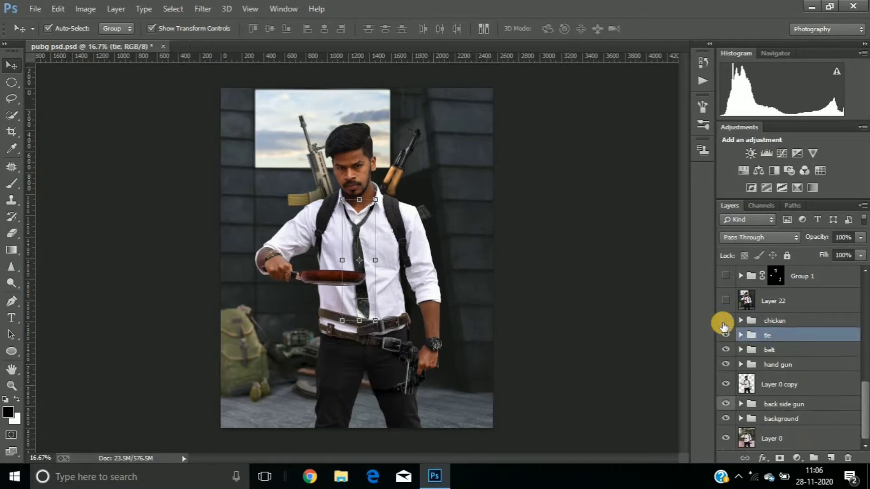
pyautogui.click(726, 321)
pyautogui.click(725, 320)
pyautogui.click(725, 320)
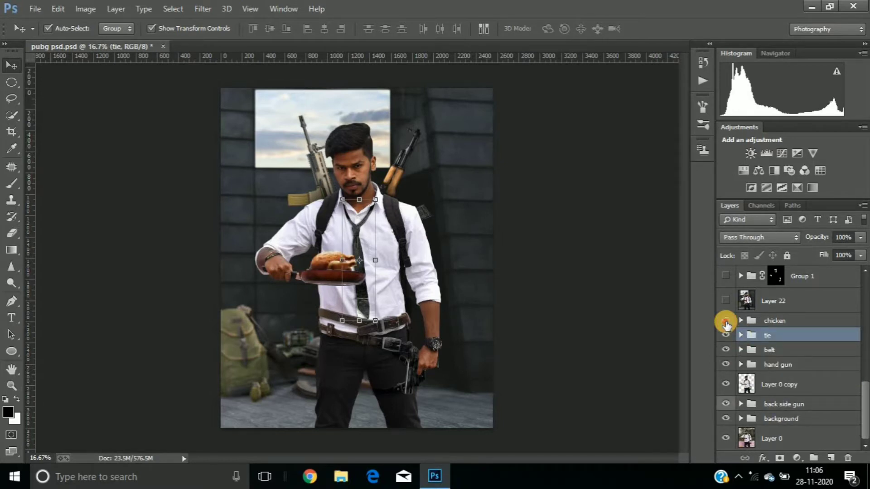
pyautogui.click(725, 321)
pyautogui.click(725, 321)
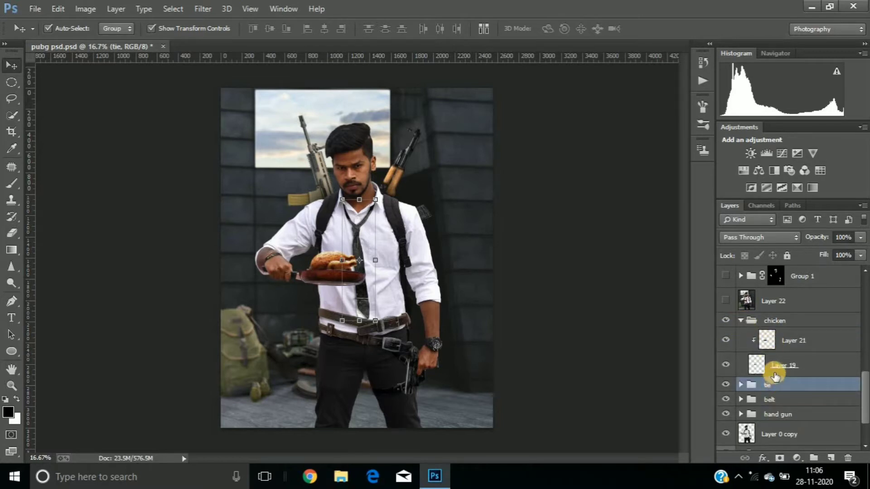
# Step: Add a trial Layer 29 above Layer 19, delete it, and collapse the chicken group
pyautogui.click(775, 364)
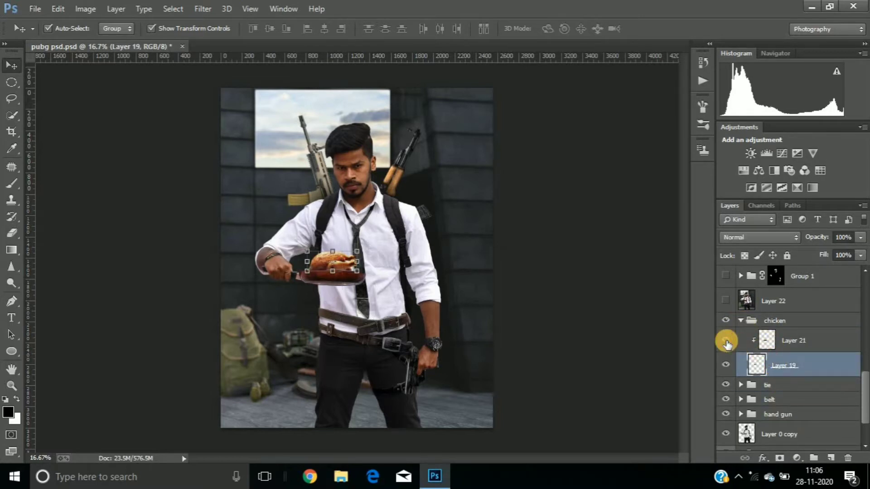
pyautogui.click(726, 340)
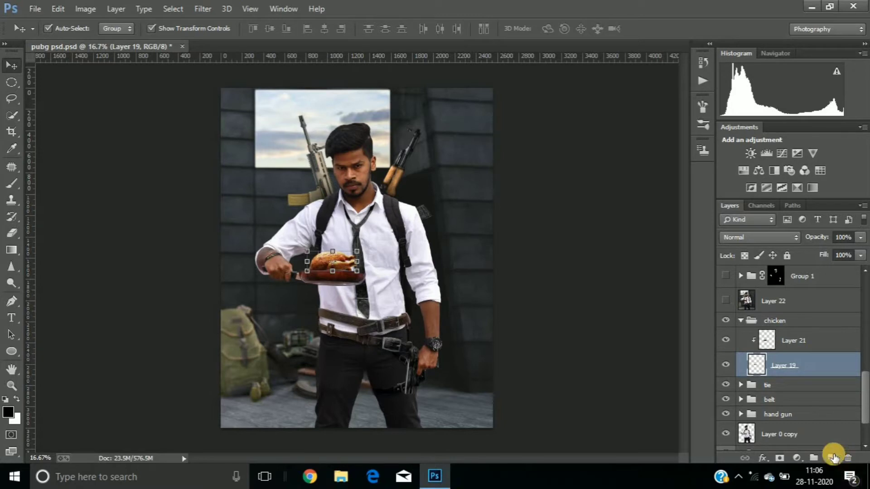
pyautogui.click(834, 458)
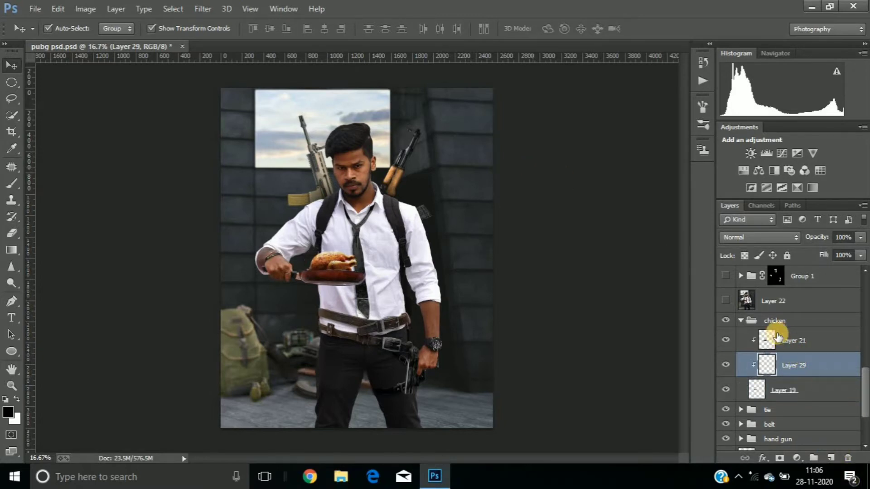
pyautogui.rightClick(795, 362)
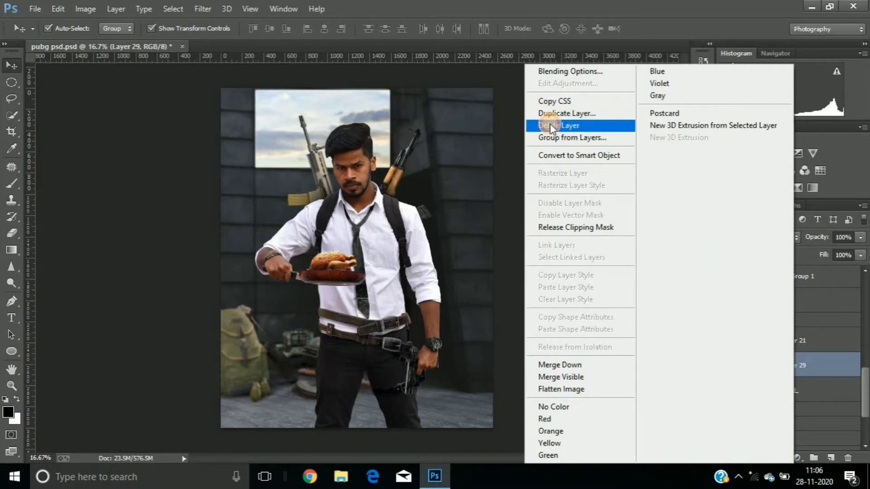
pyautogui.click(552, 126)
pyautogui.click(376, 187)
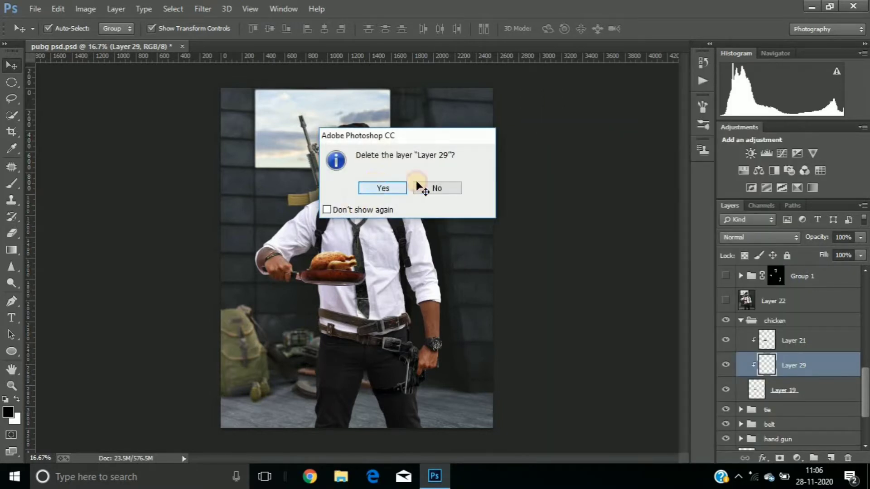
pyautogui.click(740, 321)
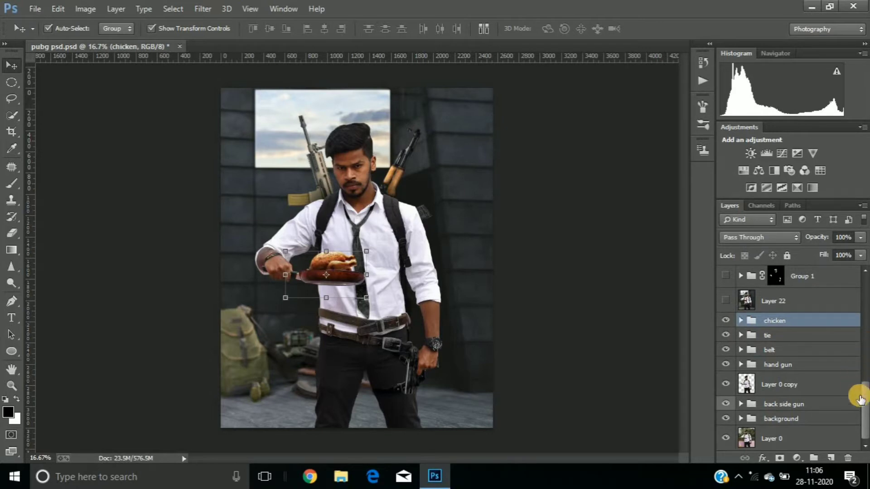
pyautogui.moveTo(860, 401); pyautogui.dragTo(865, 382)
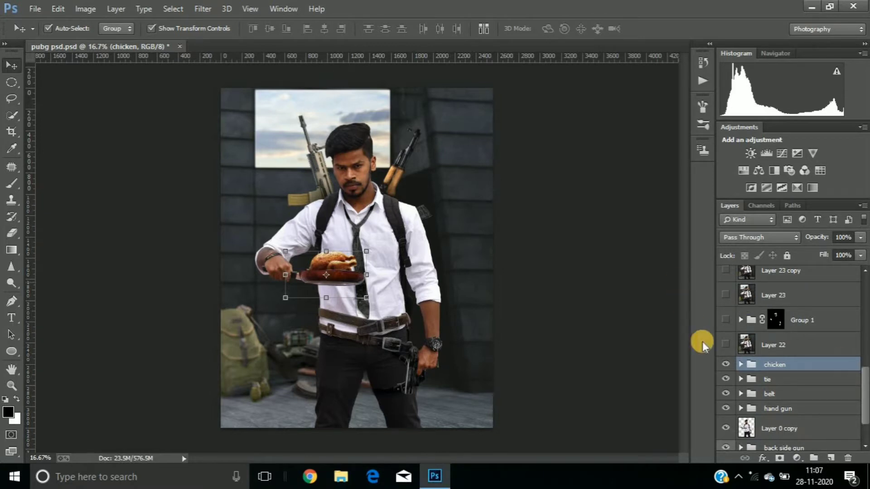
# Step: Select Layer 22 and toggle its visibility to compare
pyautogui.click(726, 345)
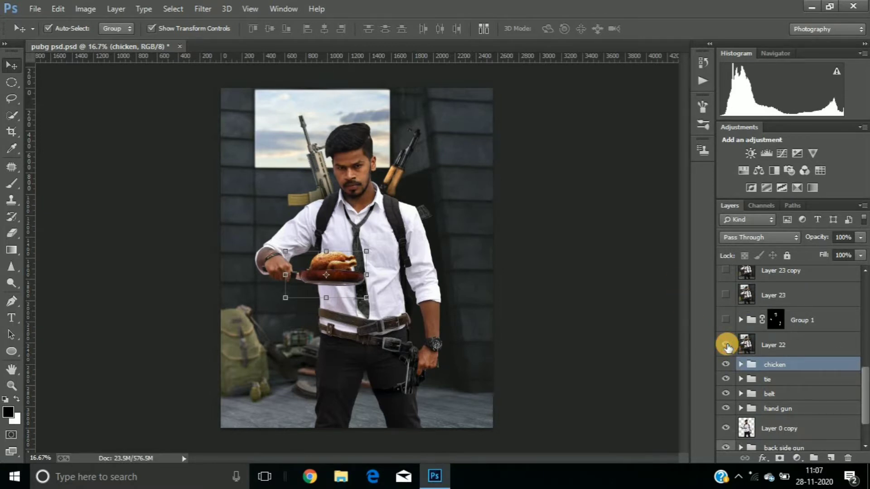
pyautogui.click(778, 345)
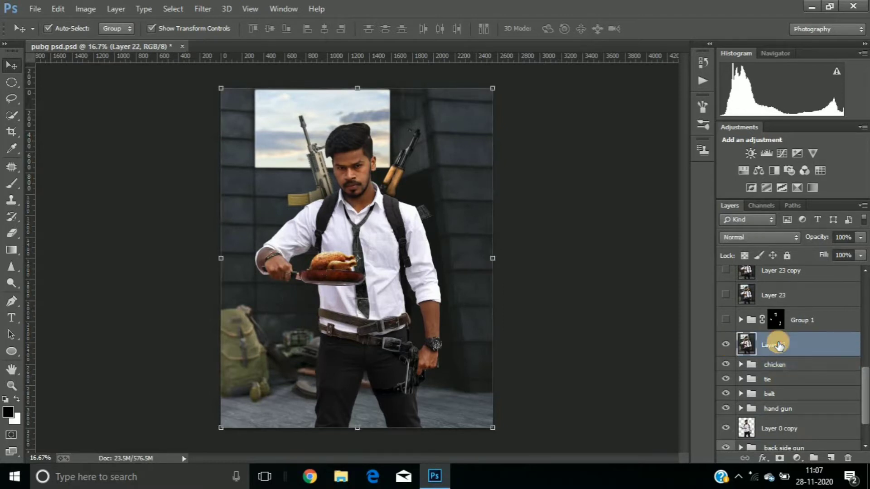
pyautogui.click(726, 344)
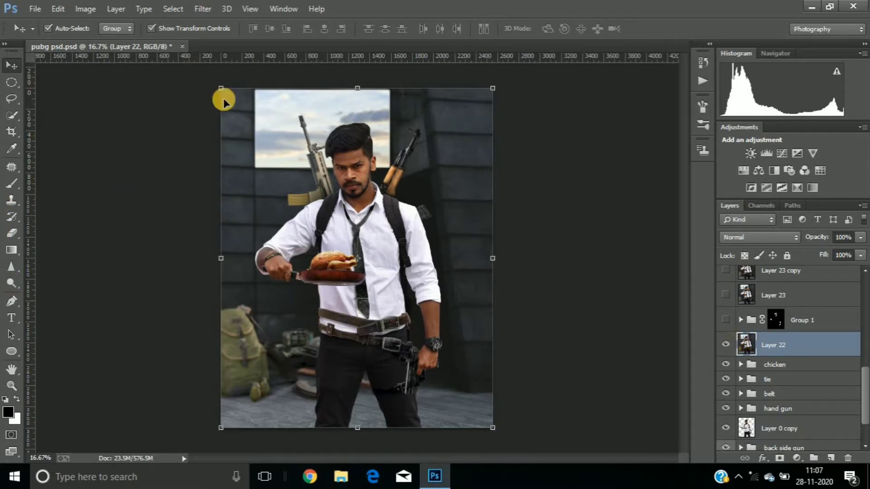
# Step: Dodge the face and chin with Midtones range at 20% exposure
pyautogui.click(13, 284)
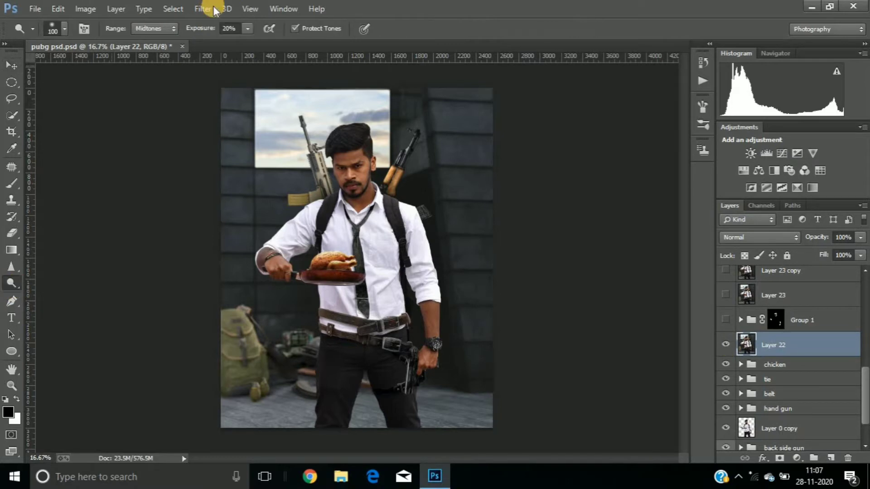
pyautogui.click(169, 28)
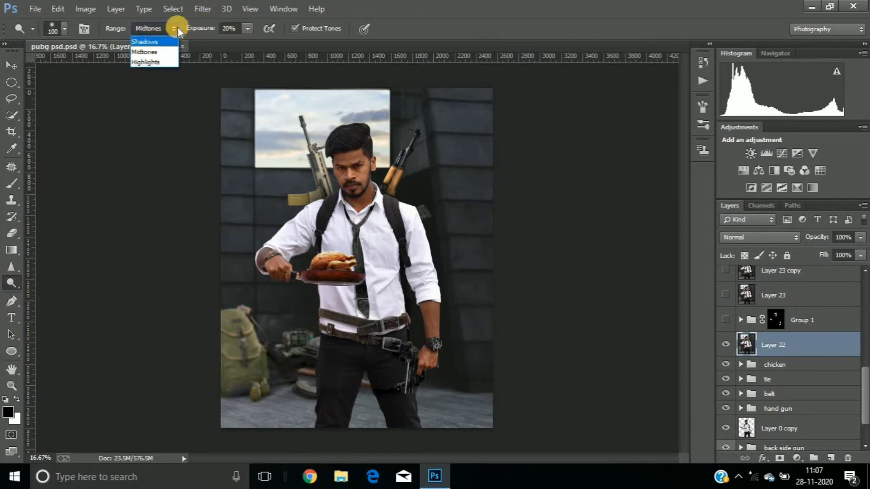
pyautogui.click(175, 28)
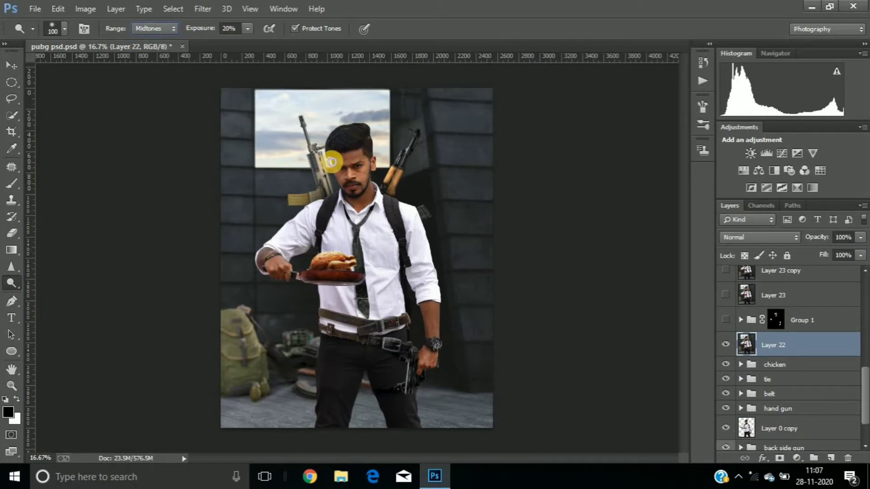
pyautogui.moveTo(332, 162); pyautogui.dragTo(348, 173)
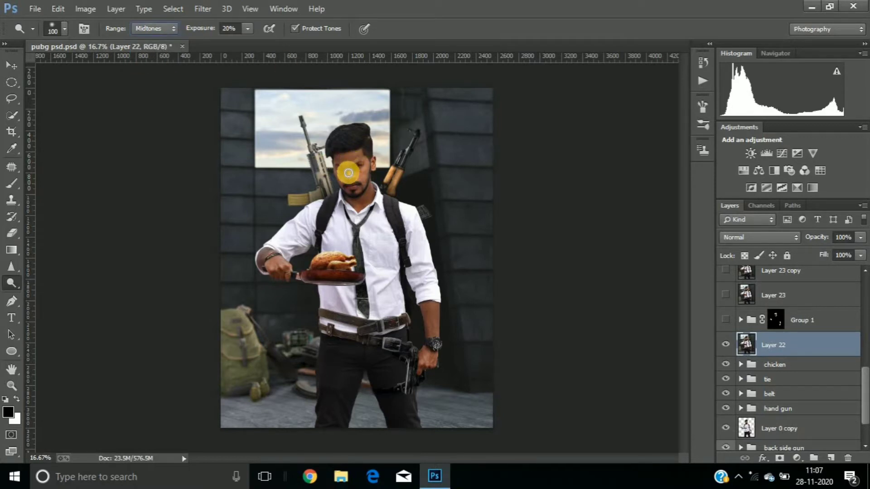
pyautogui.moveTo(349, 173)
pyautogui.mouseDown()
pyautogui.moveTo(346, 142)
pyautogui.moveTo(349, 199)
pyautogui.moveTo(361, 200)
pyautogui.mouseUp()
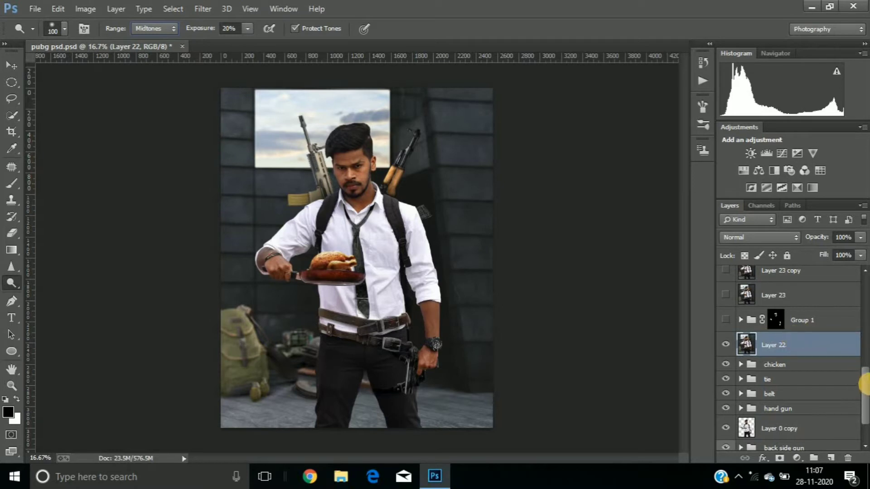
pyautogui.moveTo(864, 382); pyautogui.dragTo(863, 373)
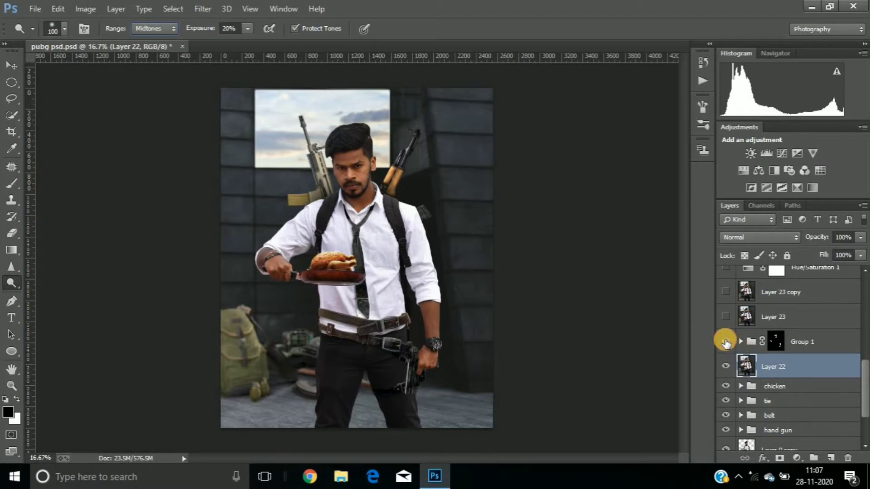
# Step: Zoom in on the chest and chicken and scroll the Layers panel
pyautogui.hotkey('ctrl', '+')
pyautogui.hotkey('ctrl', '+')
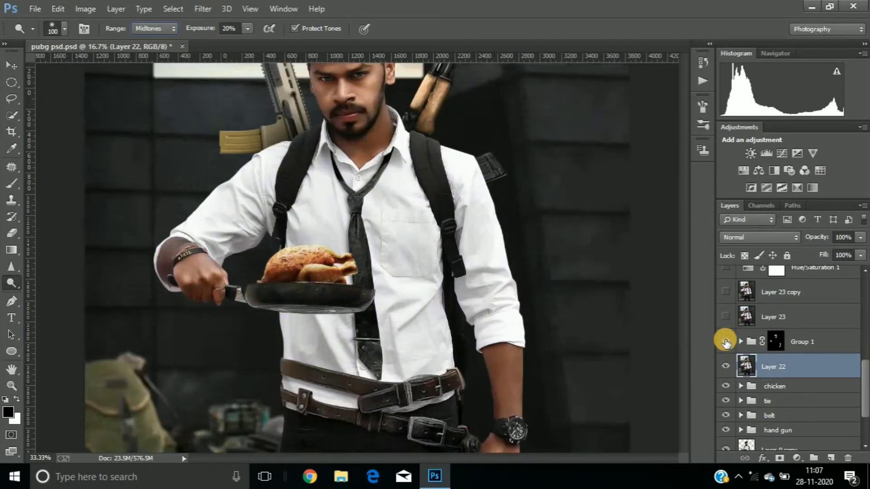
pyautogui.hotkey('ctrl', '+')
pyautogui.hotkey('ctrl', '+')
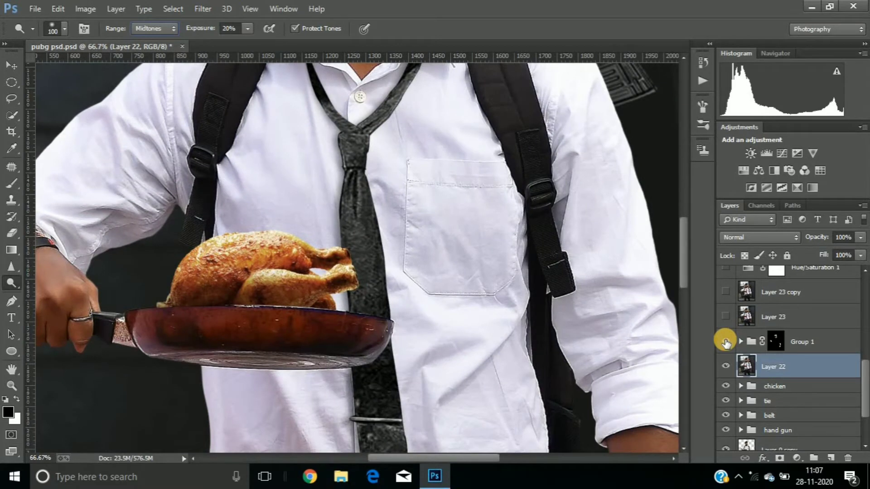
pyautogui.rightClick(687, 251)
pyautogui.rightClick(681, 274)
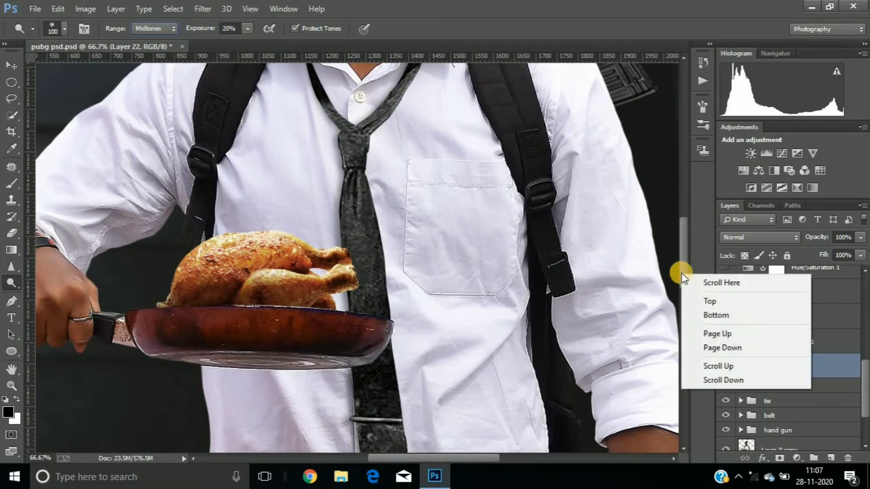
pyautogui.rightClick(683, 251)
pyautogui.rightClick(683, 230)
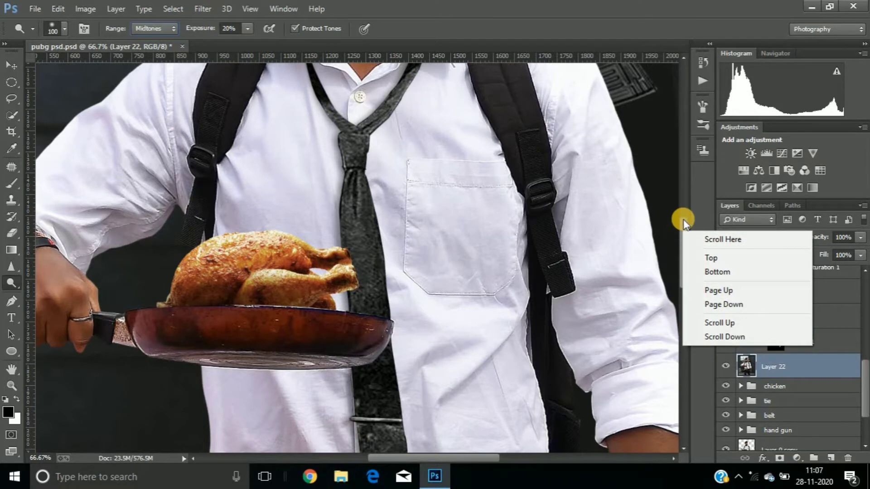
pyautogui.click(684, 221)
pyautogui.moveTo(683, 215); pyautogui.dragTo(683, 167)
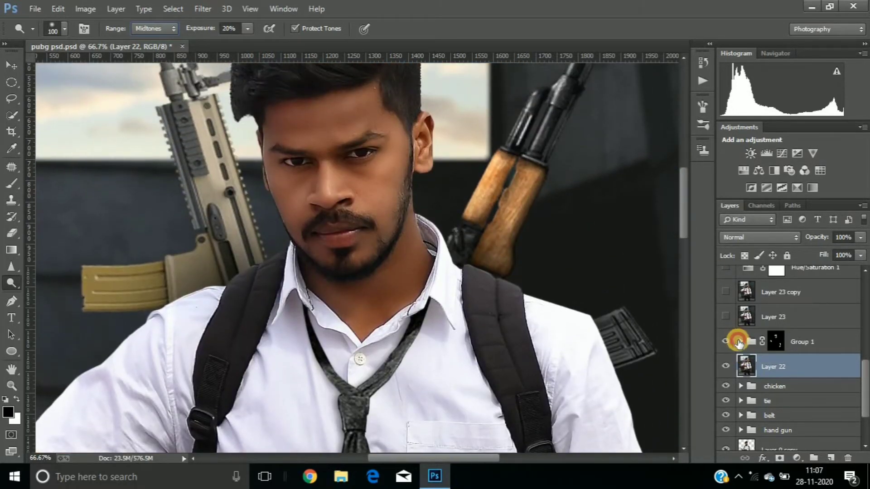
# Step: Expand Group 1 and inspect Layer 22 copy 2 and the blurred Layer 22 copy
pyautogui.click(738, 342)
pyautogui.click(806, 365)
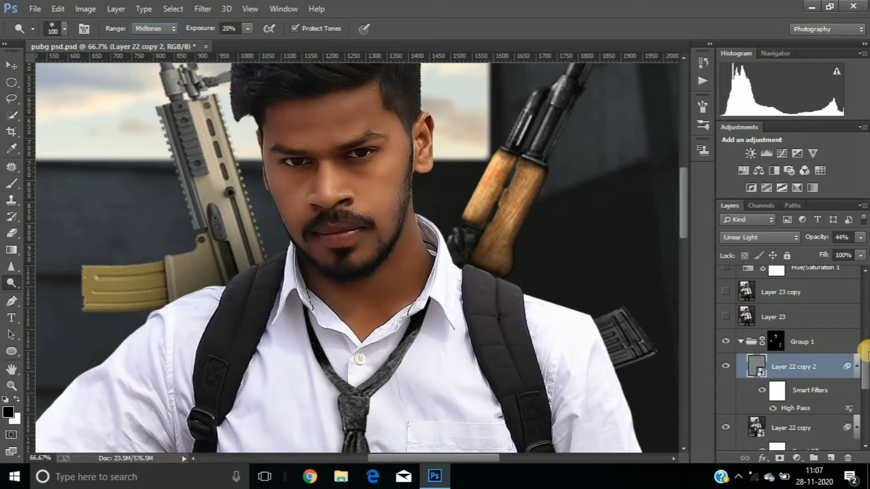
pyautogui.moveTo(864, 353); pyautogui.dragTo(856, 375)
pyautogui.click(802, 347)
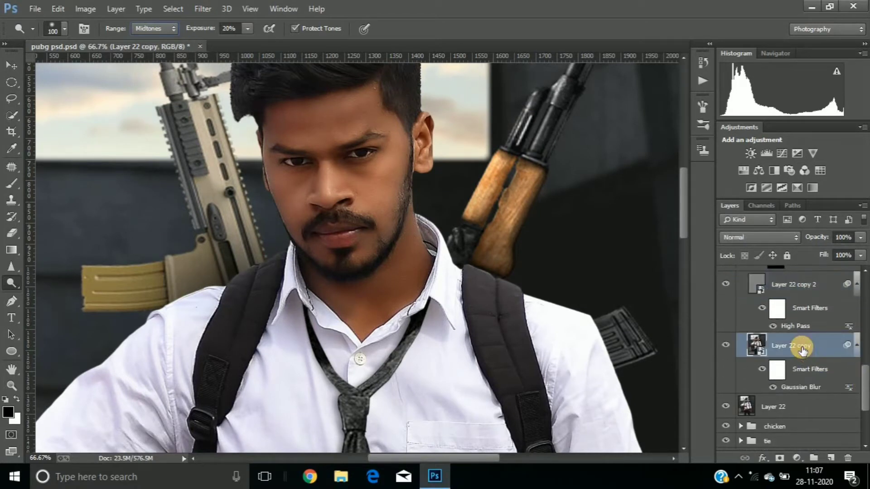
pyautogui.click(803, 284)
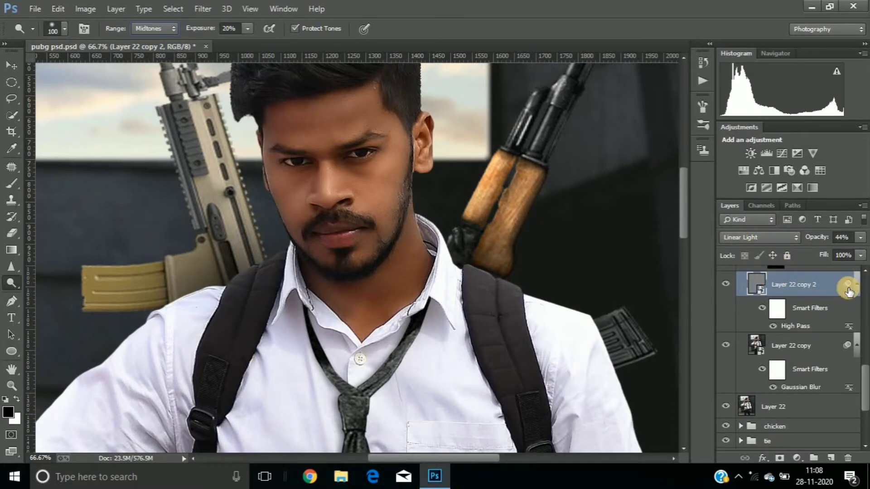
# Step: Open Filter > Other > High Pass on Layer 22 copy 2 and cancel it
pyautogui.click(203, 9)
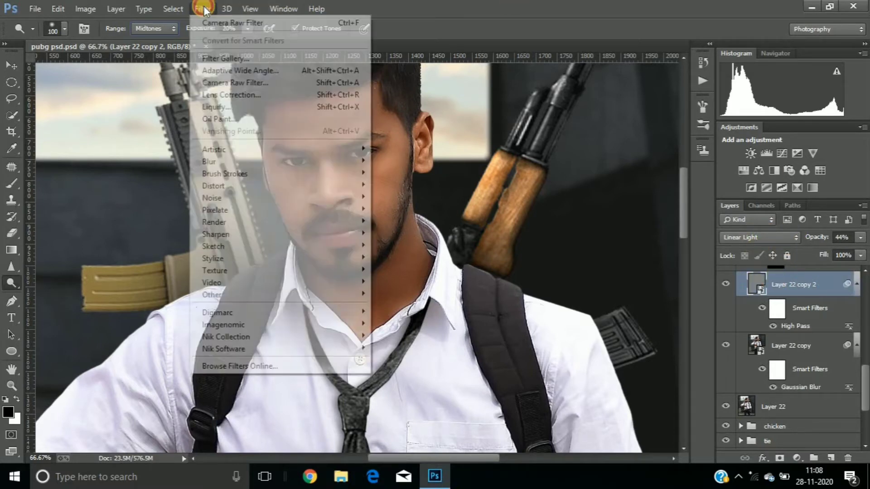
pyautogui.moveTo(212, 294)
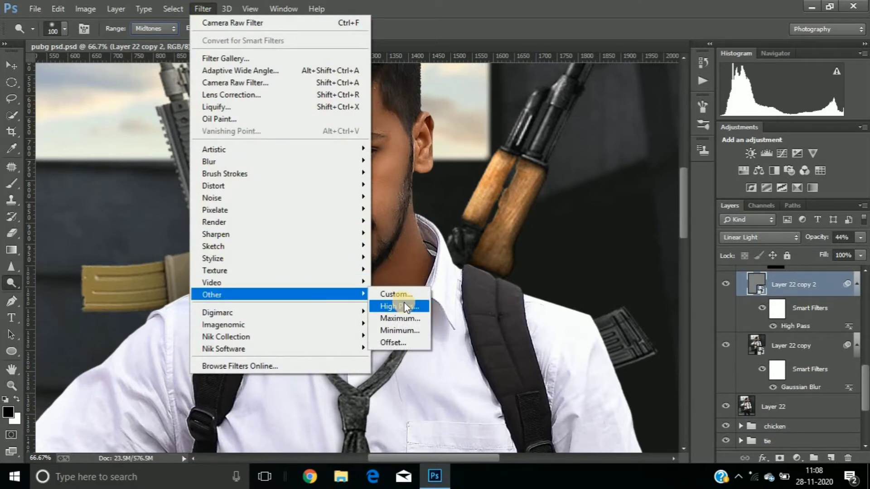
pyautogui.click(404, 307)
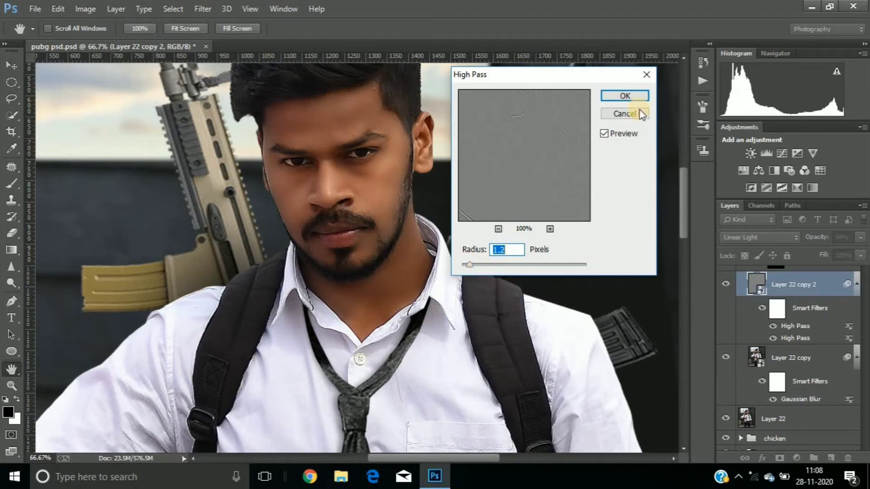
pyautogui.click(625, 118)
pyautogui.click(627, 116)
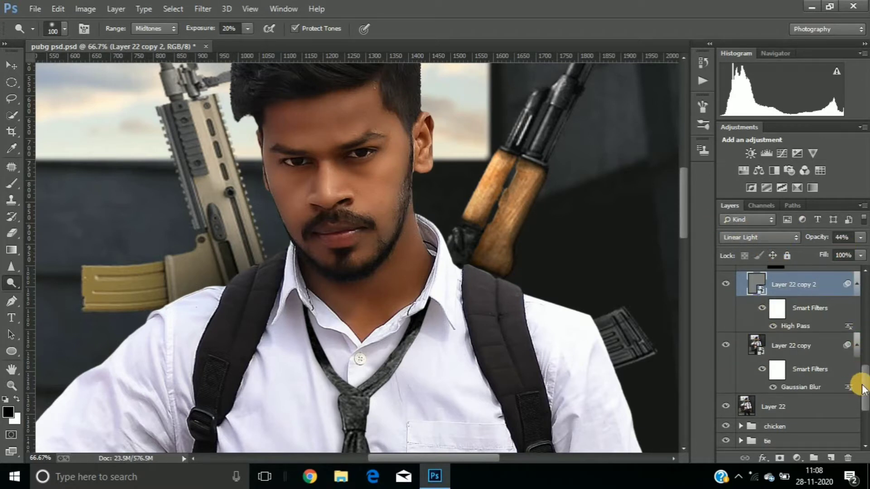
pyautogui.click(866, 361)
pyautogui.scroll(1, 867, 361)
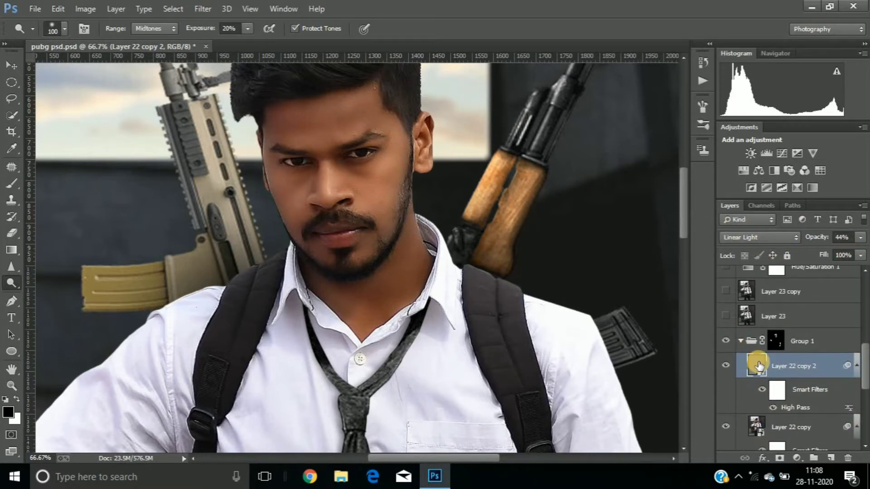
# Step: Collapse Group 1 and make Layer 23 visible
pyautogui.click(740, 343)
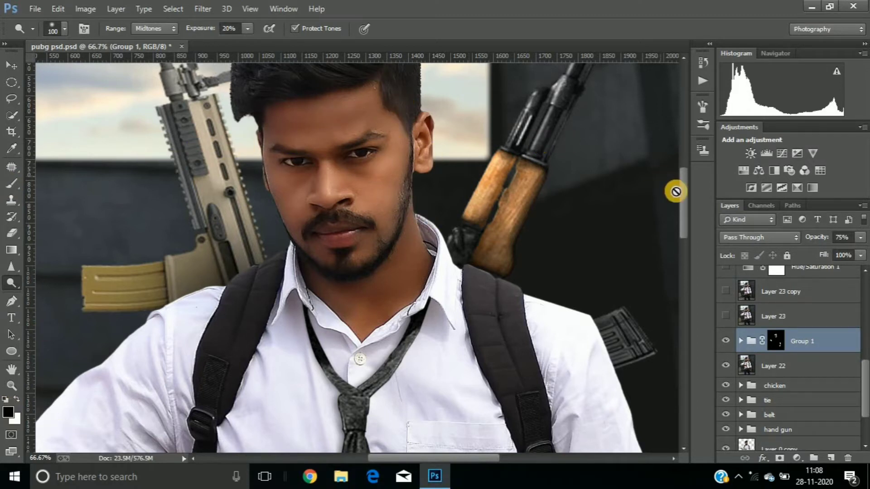
pyautogui.moveTo(688, 199); pyautogui.dragTo(686, 178)
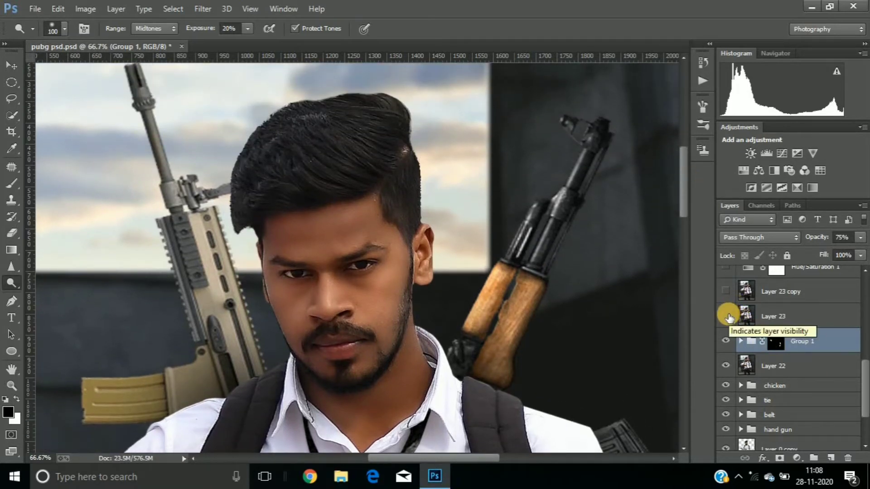
pyautogui.rightClick(728, 316)
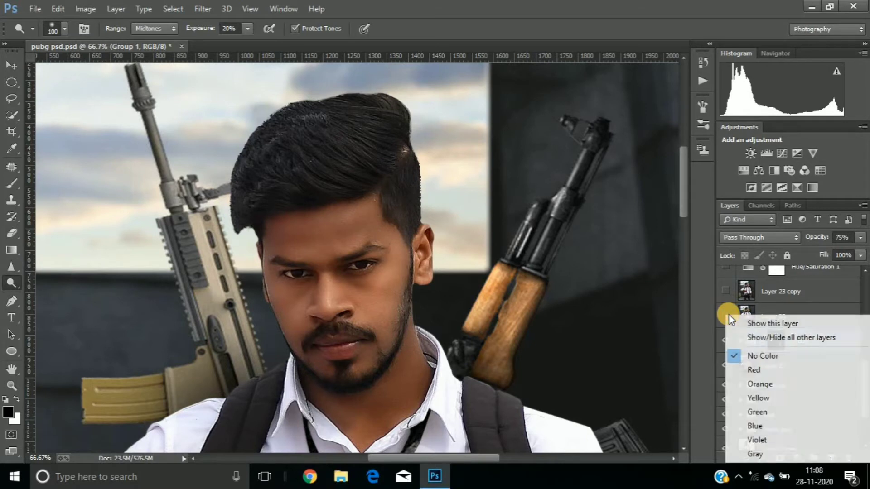
pyautogui.click(726, 311)
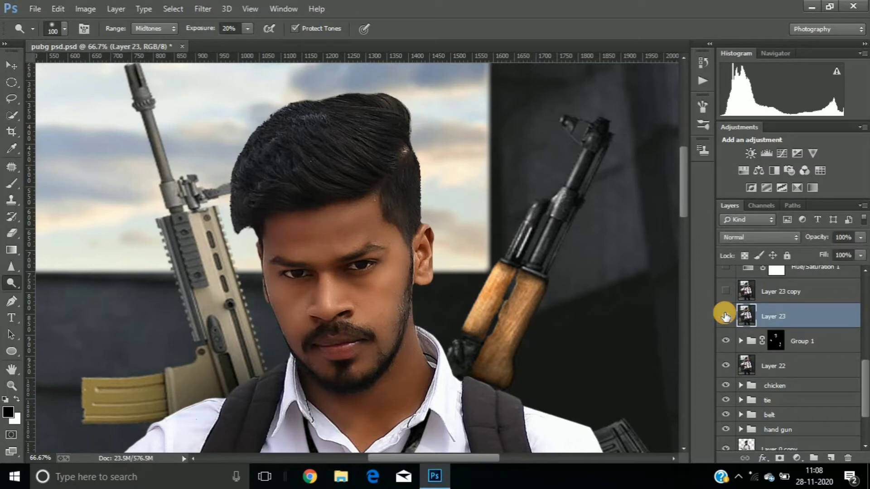
pyautogui.click(726, 316)
pyautogui.click(725, 292)
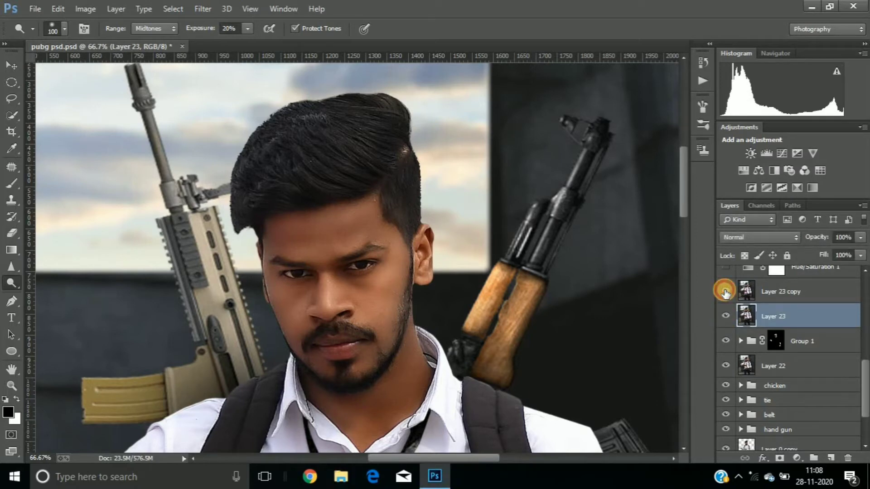
# Step: Zoom out and turn on Layer 23 copy
pyautogui.hotkey('ctrl', '-')
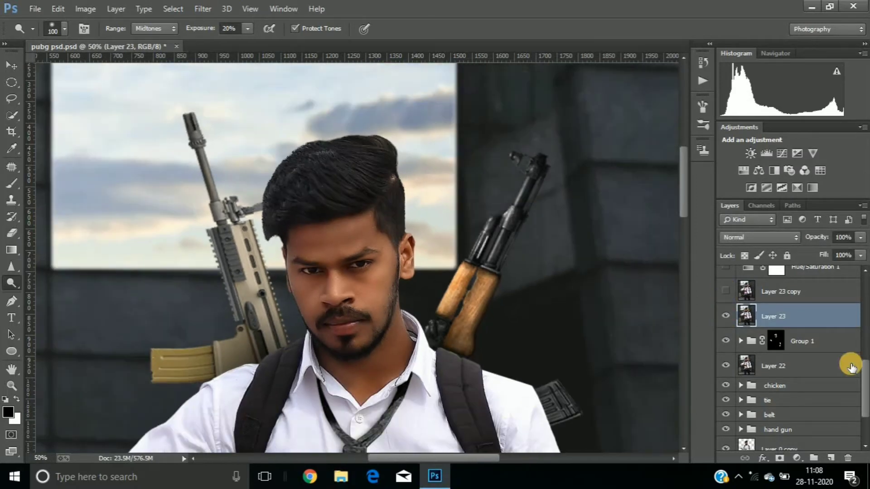
pyautogui.rightClick(865, 393)
pyautogui.rightClick(865, 403)
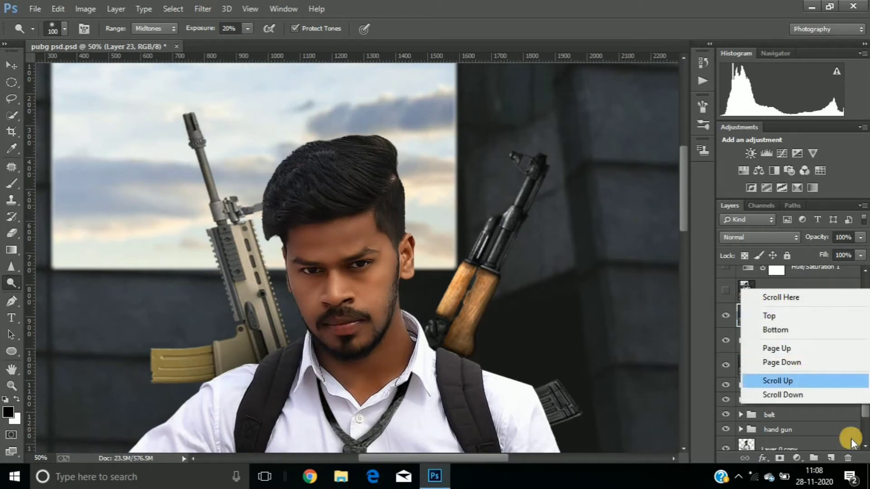
pyautogui.click(861, 410)
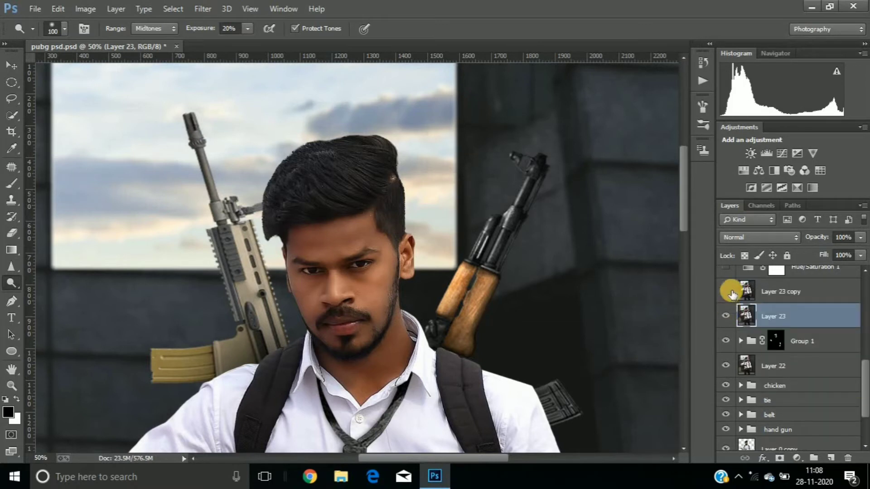
pyautogui.click(726, 292)
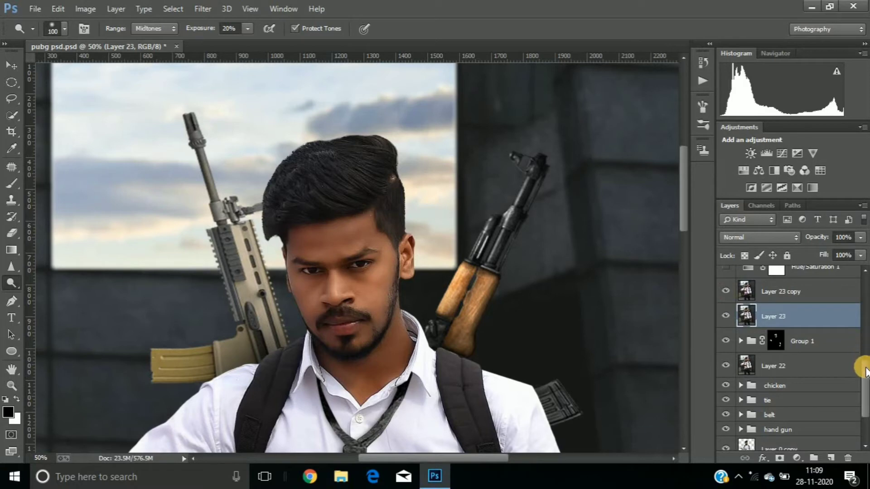
pyautogui.scroll(2, 865, 360)
pyautogui.moveTo(865, 360); pyautogui.dragTo(865, 329)
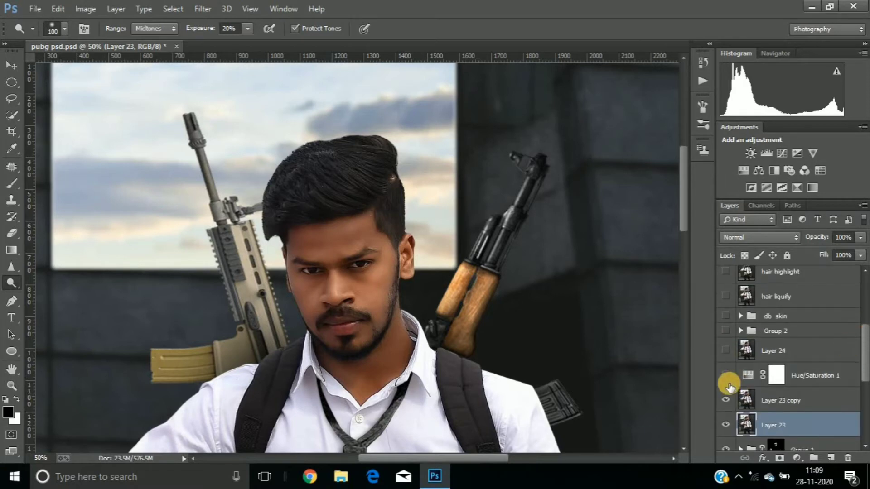
# Step: Compare Hue/Saturation 1 on and off, leave it hidden, and select Layer 23 copy
pyautogui.click(726, 376)
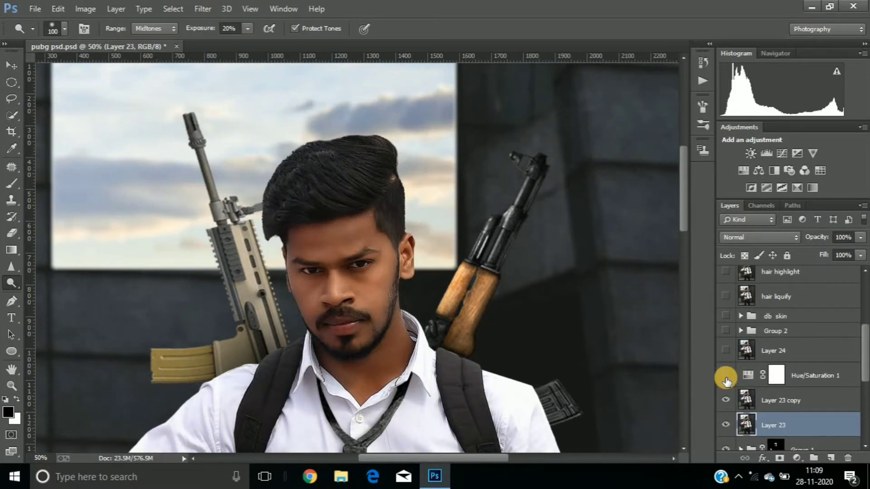
pyautogui.hotkey('ctrl', '-')
pyautogui.hotkey('ctrl', '-')
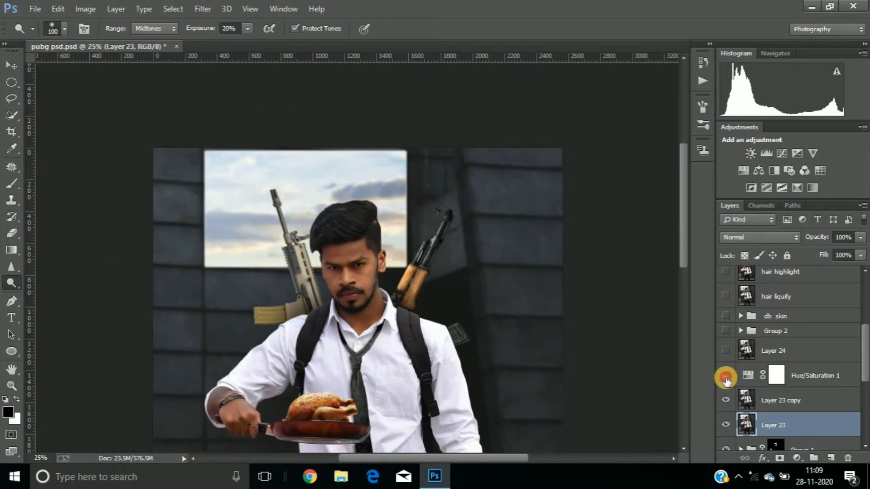
pyautogui.click(726, 377)
pyautogui.click(726, 377)
pyautogui.click(726, 377)
pyautogui.click(726, 378)
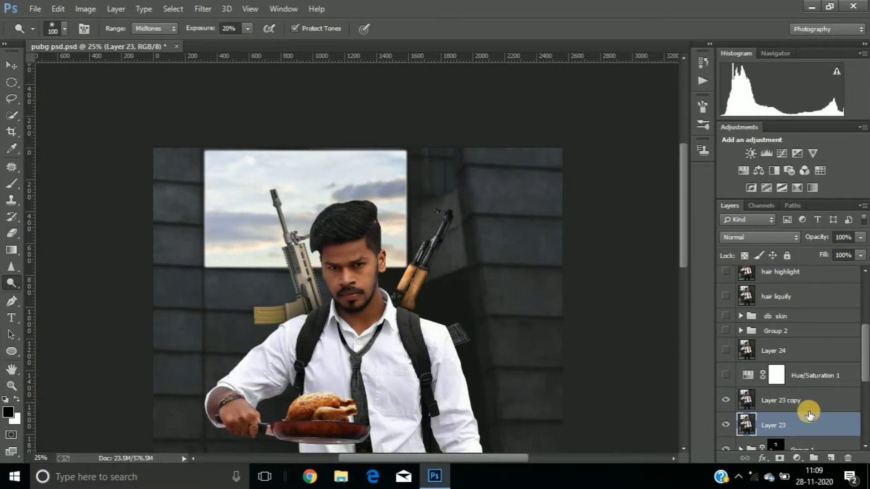
pyautogui.click(799, 405)
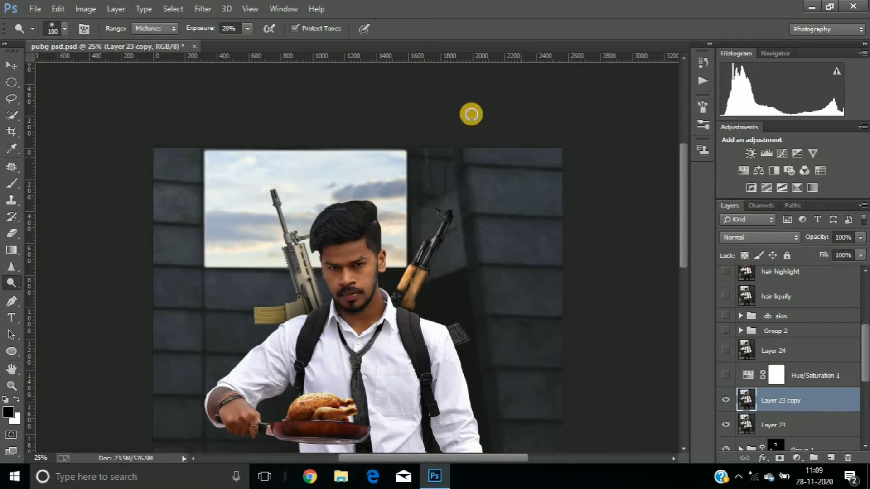
# Step: Apply Hue/Saturation with Blues Saturation -100 to Layer 23 copy, greying the window sky
pyautogui.click(84, 9)
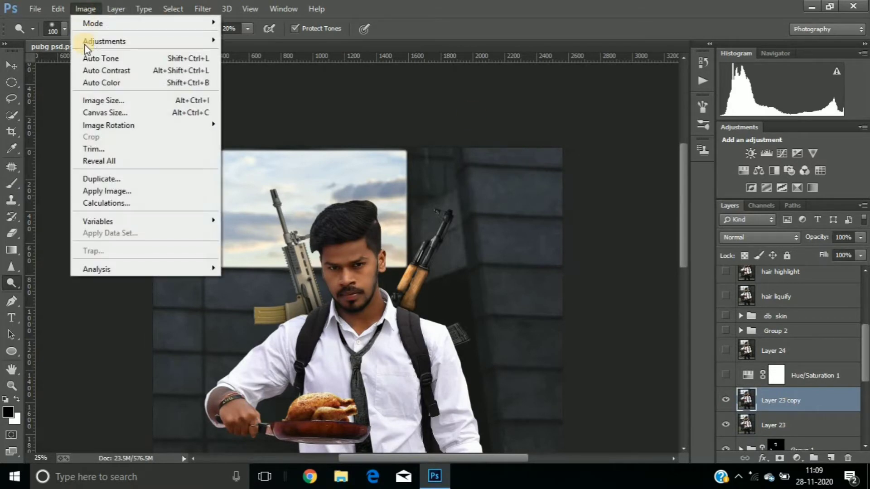
pyautogui.moveTo(104, 41)
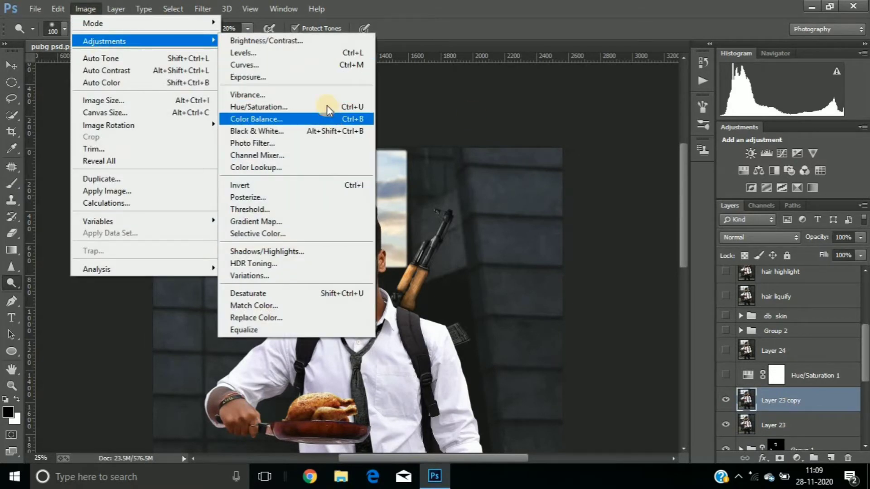
pyautogui.click(327, 106)
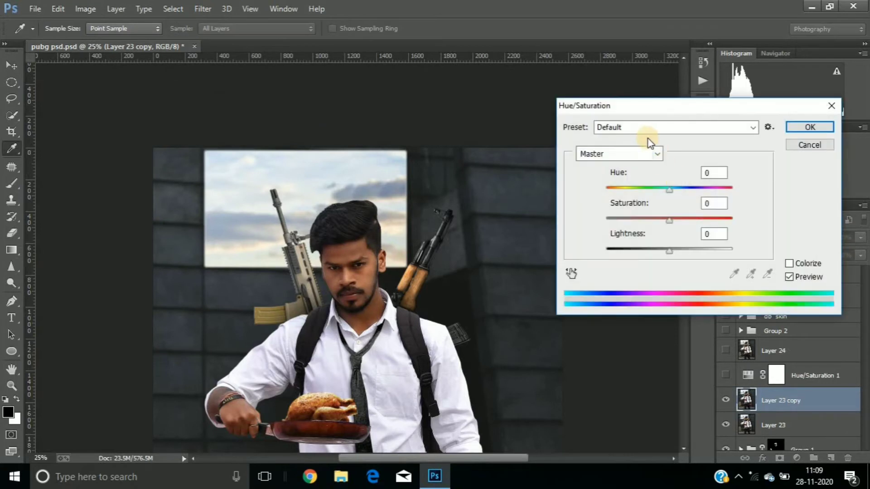
pyautogui.click(657, 154)
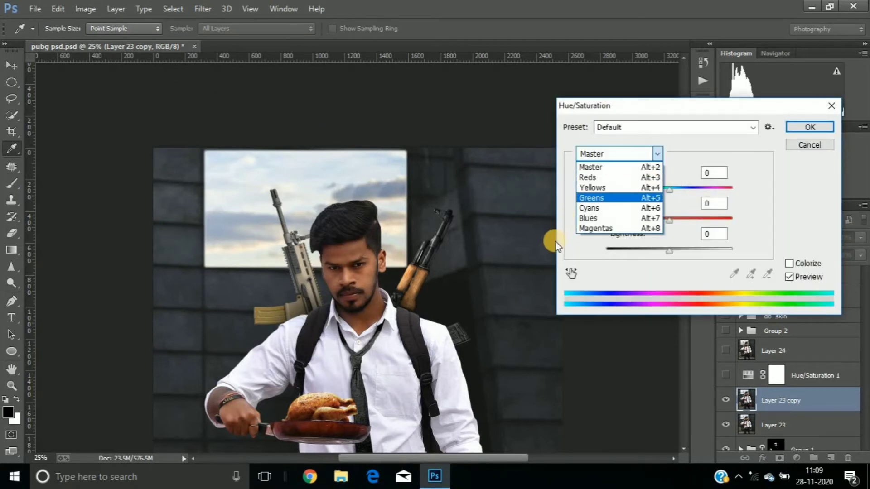
pyautogui.click(586, 220)
pyautogui.moveTo(612, 218); pyautogui.dragTo(581, 221)
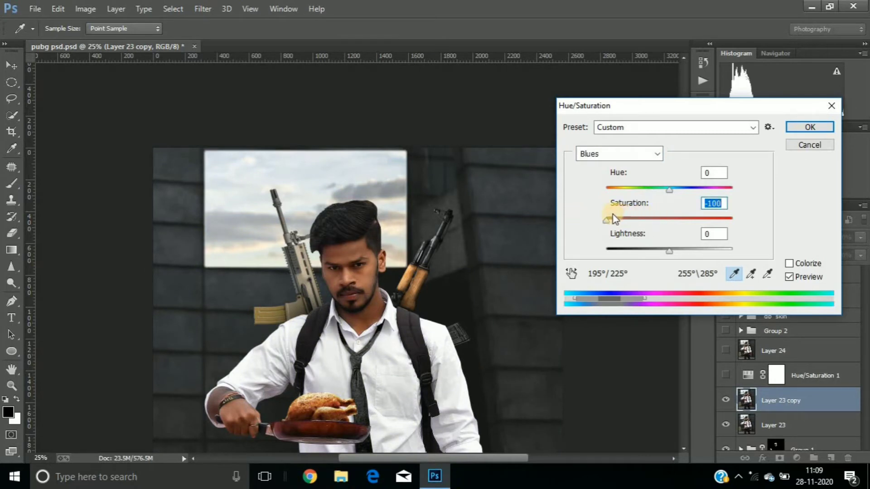
pyautogui.click(808, 129)
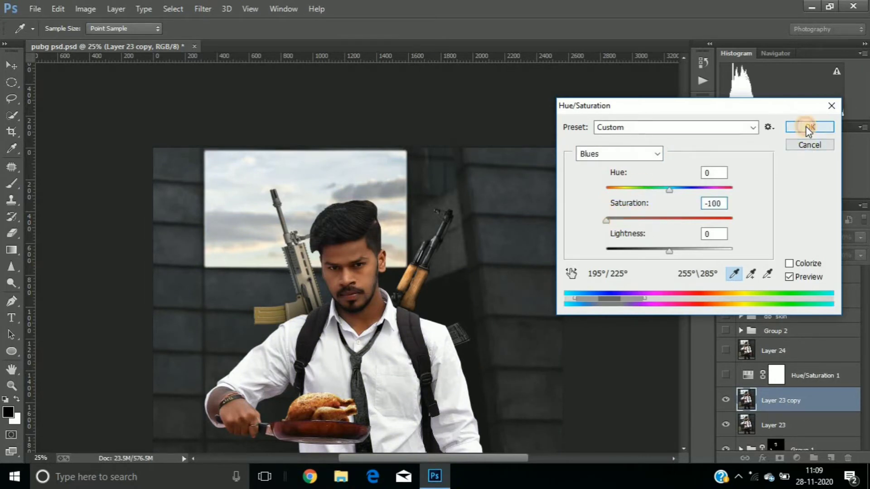
pyautogui.press('o')
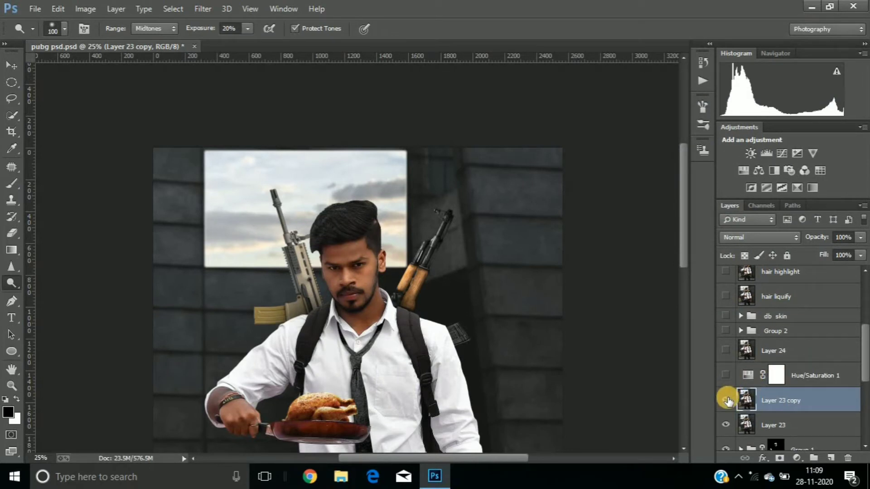
# Step: Show Hue/Saturation 1 and Layer 24 again, and peek inside Group 2
pyautogui.rightClick(725, 374)
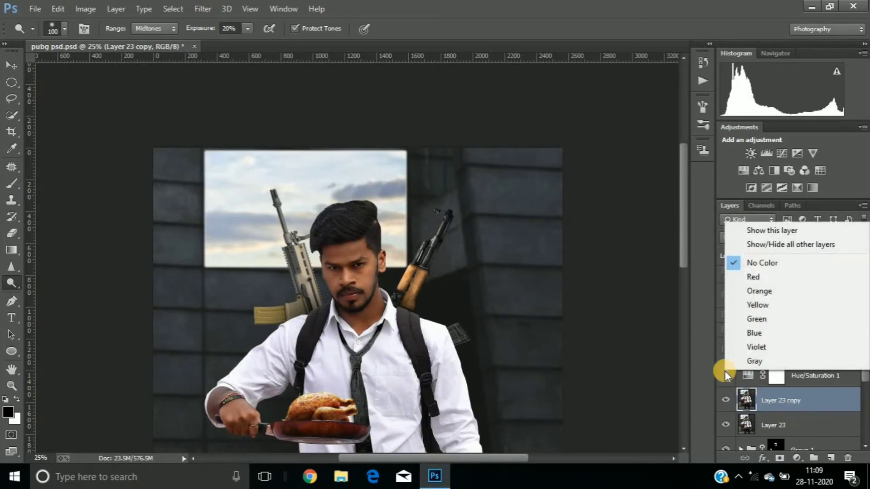
pyautogui.click(725, 374)
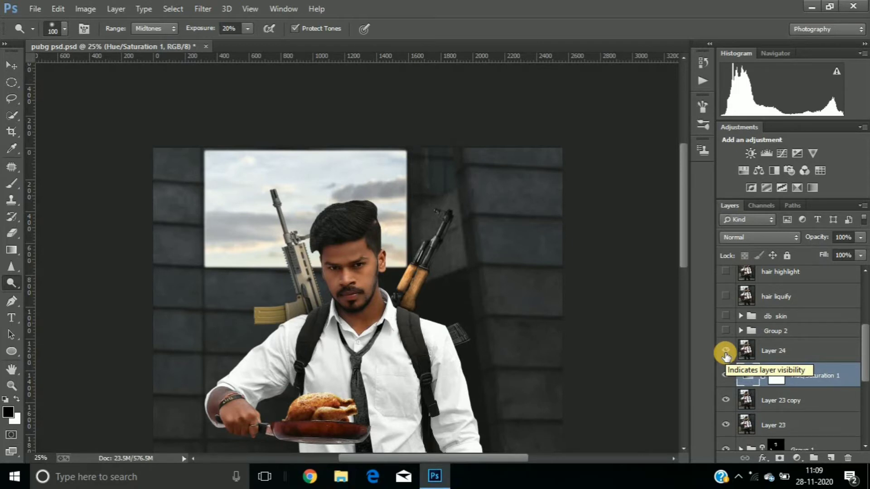
pyautogui.click(725, 355)
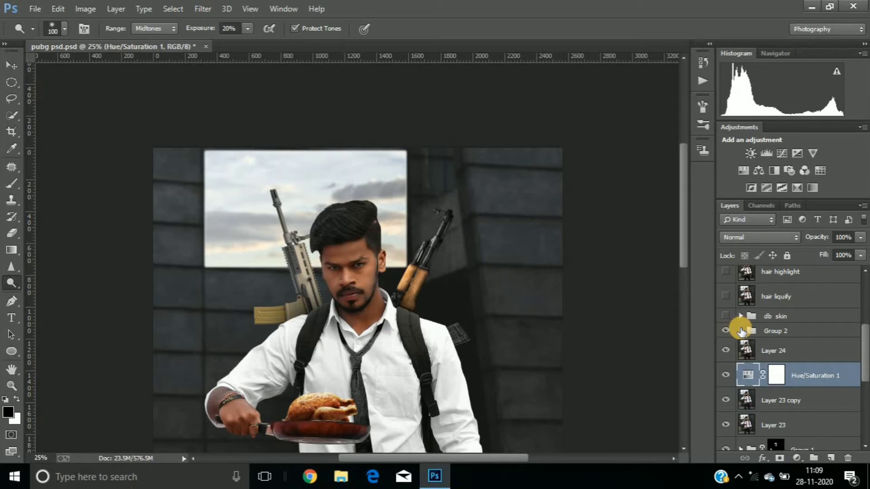
pyautogui.click(741, 331)
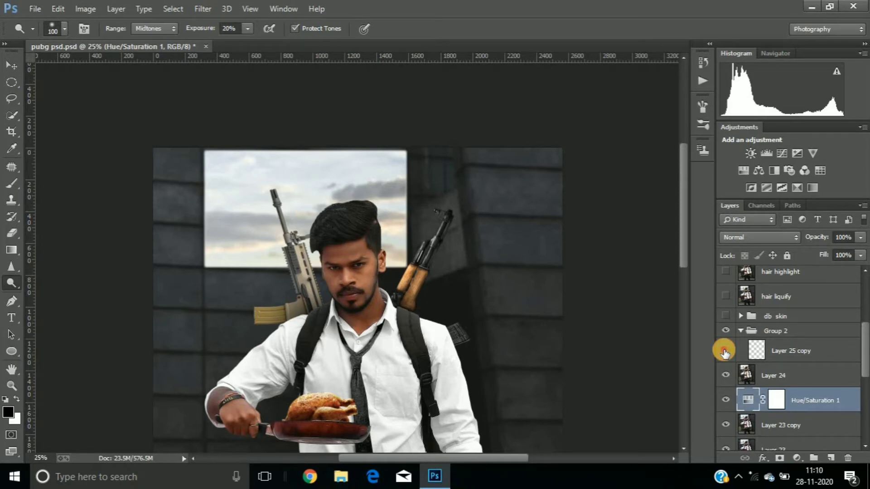
pyautogui.click(740, 330)
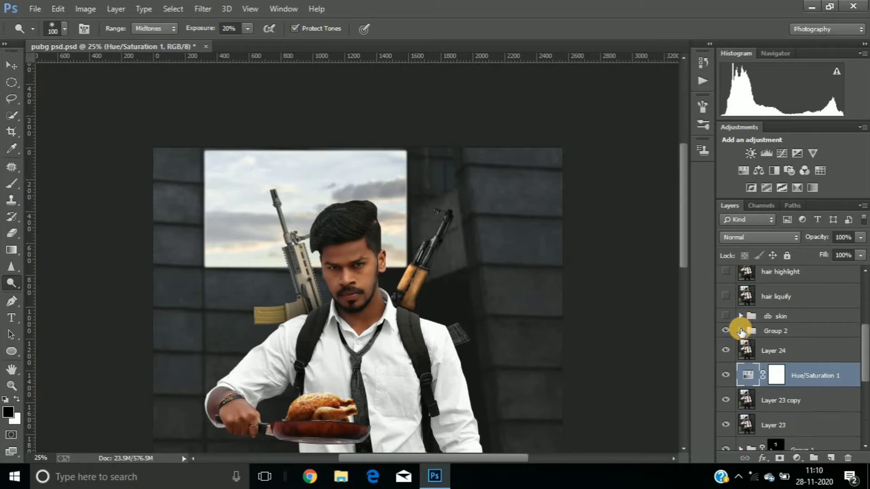
# Step: Zoom in on the face, hide Layer 25 copy's blue eyes, and select Layer 24
pyautogui.hotkey('ctrl', '+')
pyautogui.hotkey('ctrl', '+')
pyautogui.hotkey('ctrl', '+')
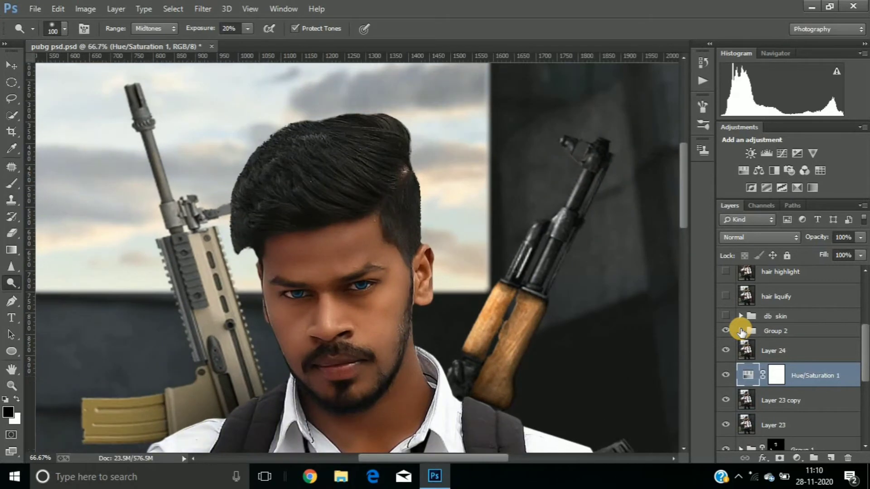
pyautogui.hotkey('ctrl', '+')
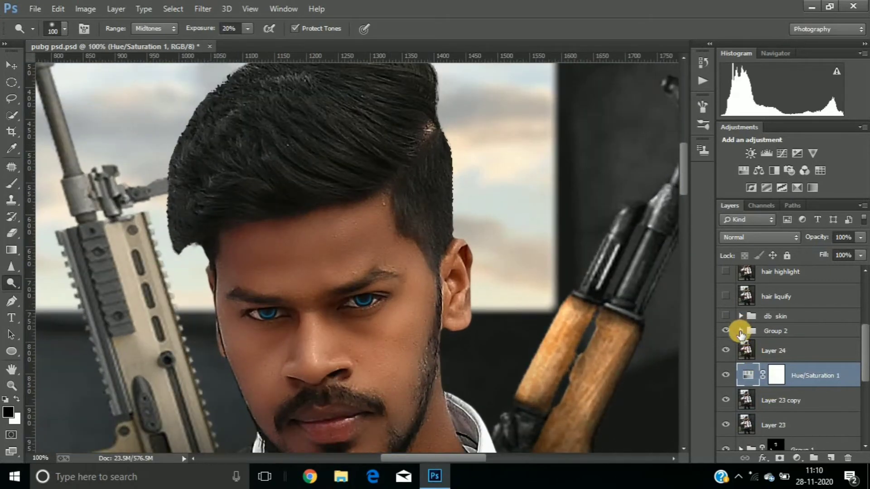
pyautogui.click(741, 330)
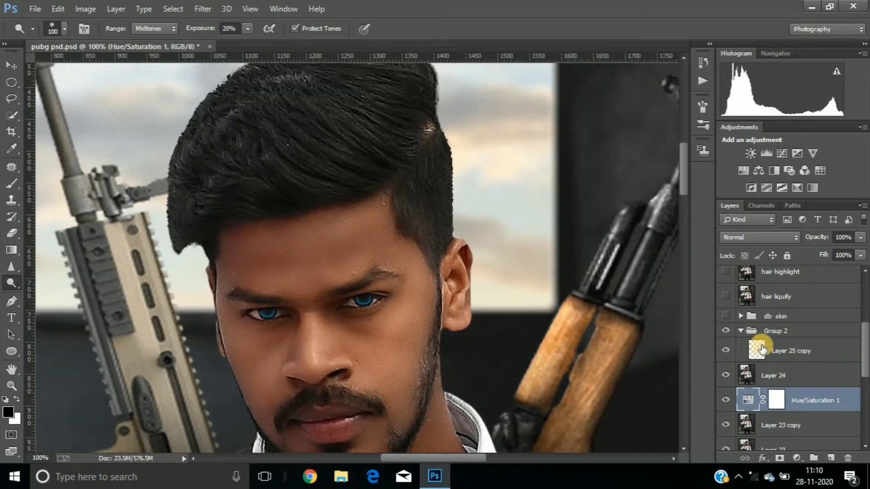
pyautogui.click(726, 349)
pyautogui.click(773, 375)
# Step: Add a new empty layer and make an elliptical selection around the right-hand iris
pyautogui.click(828, 459)
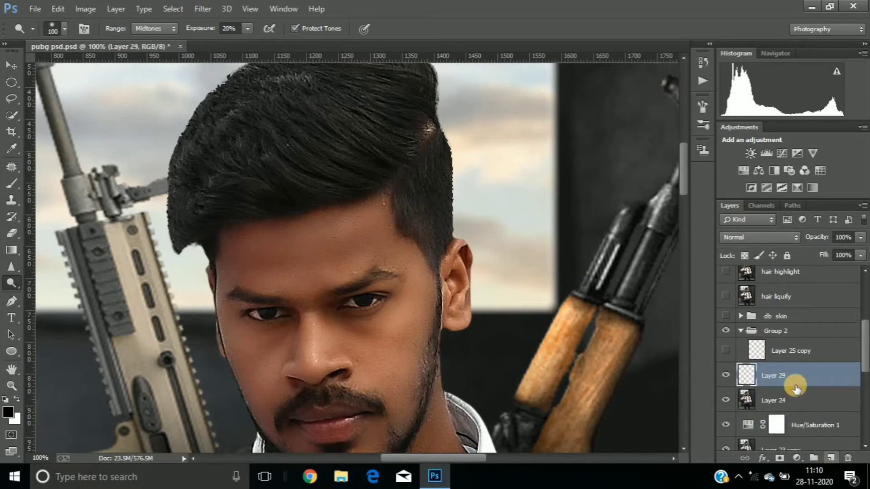
pyautogui.click(12, 83)
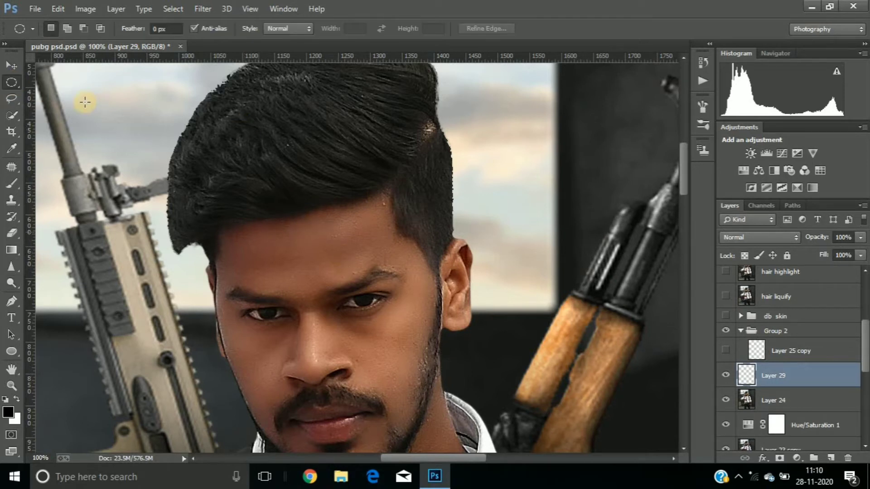
pyautogui.rightClick(11, 82)
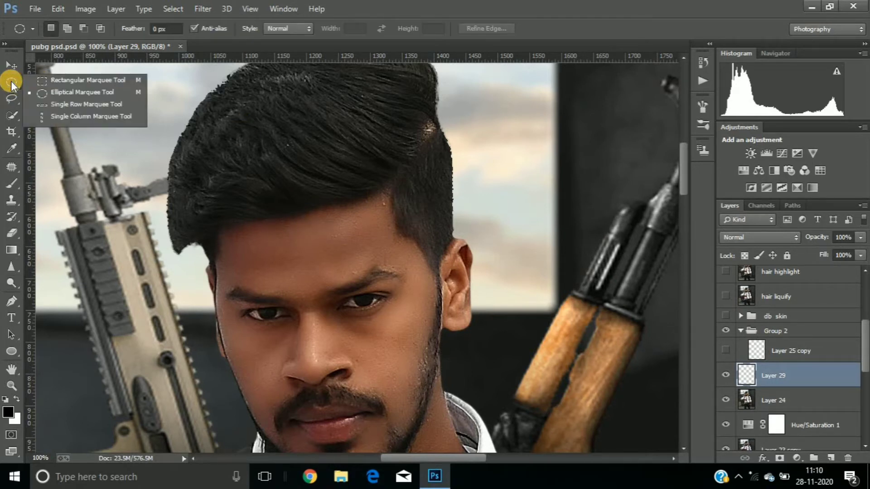
pyautogui.click(38, 96)
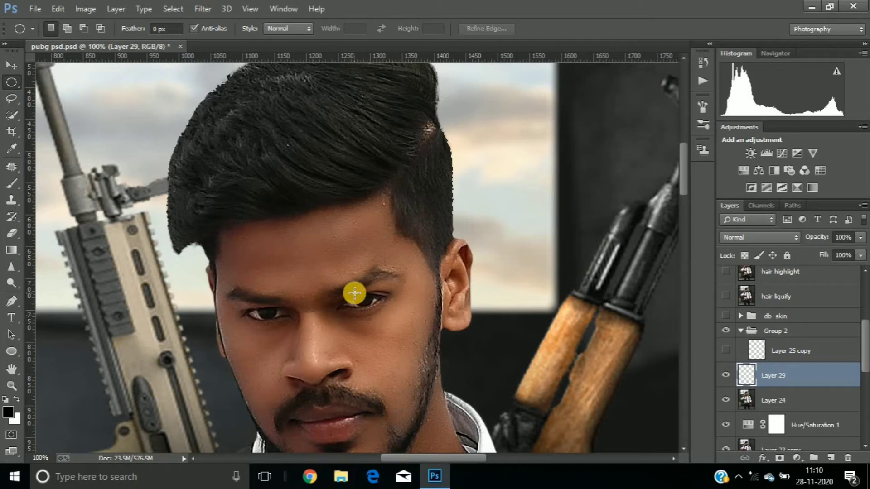
pyautogui.moveTo(362, 299); pyautogui.dragTo(371, 310)
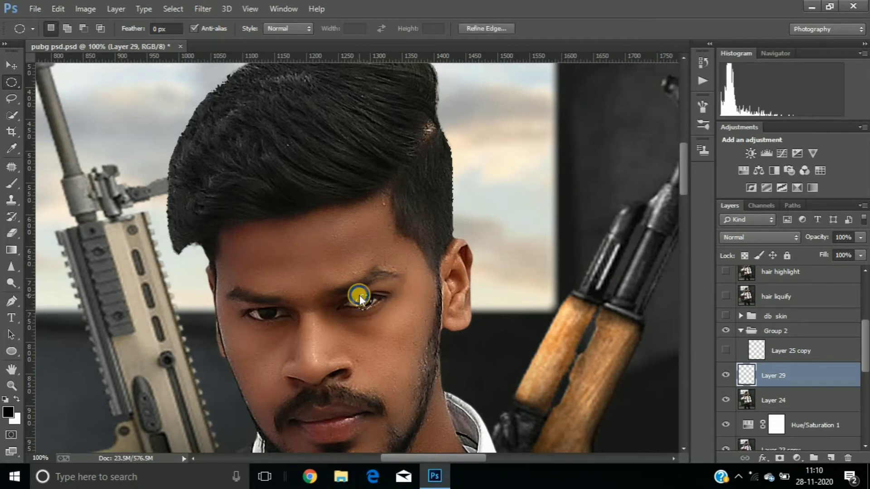
# Step: Stroke the selection with a 2 px centred bright blue #00b4ff outline
pyautogui.rightClick(359, 297)
pyautogui.click(395, 219)
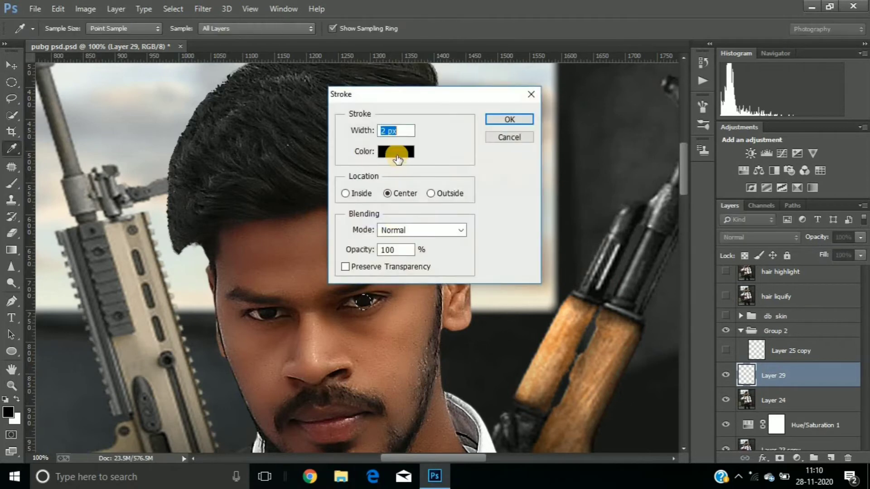
pyautogui.click(397, 154)
pyautogui.moveTo(388, 146); pyautogui.dragTo(500, 71)
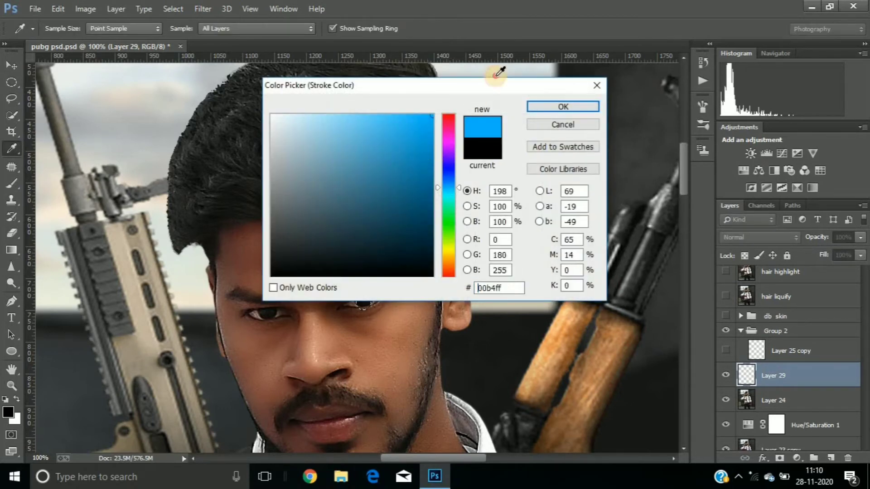
pyautogui.click(561, 106)
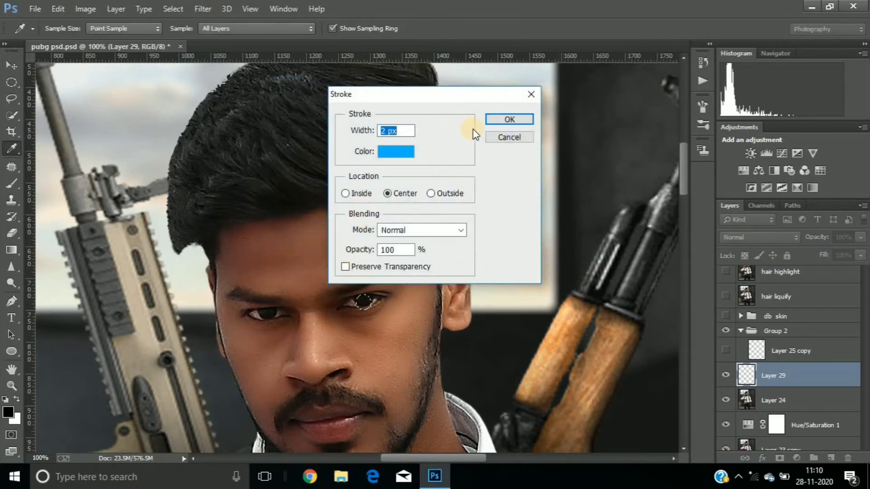
pyautogui.click(498, 119)
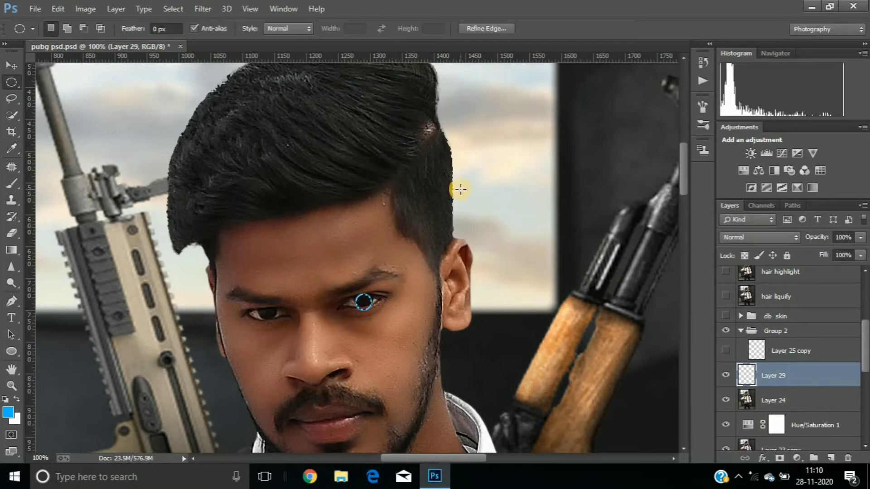
# Step: Deselect, duplicate the blue ring layer, and undo an accidental move of the photo
pyautogui.hotkey('ctrl', 'd')
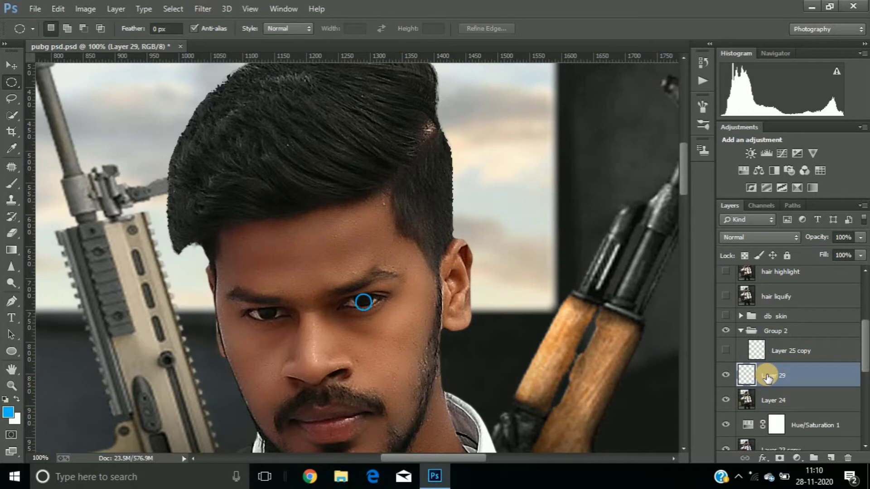
pyautogui.hotkey('ctrl', 'j')
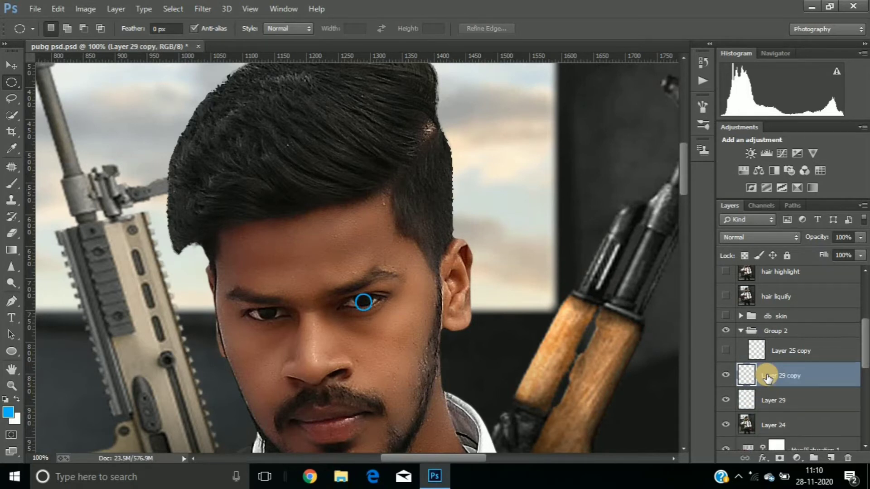
pyautogui.click(9, 66)
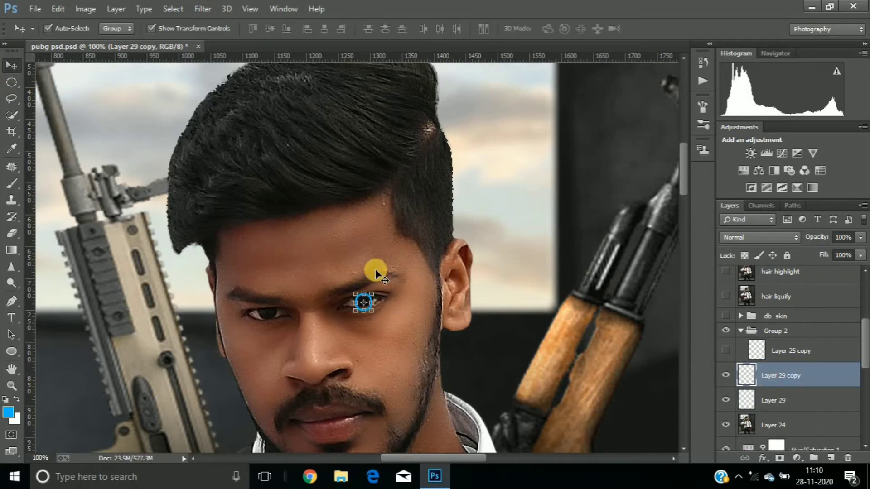
pyautogui.moveTo(369, 305); pyautogui.dragTo(266, 321)
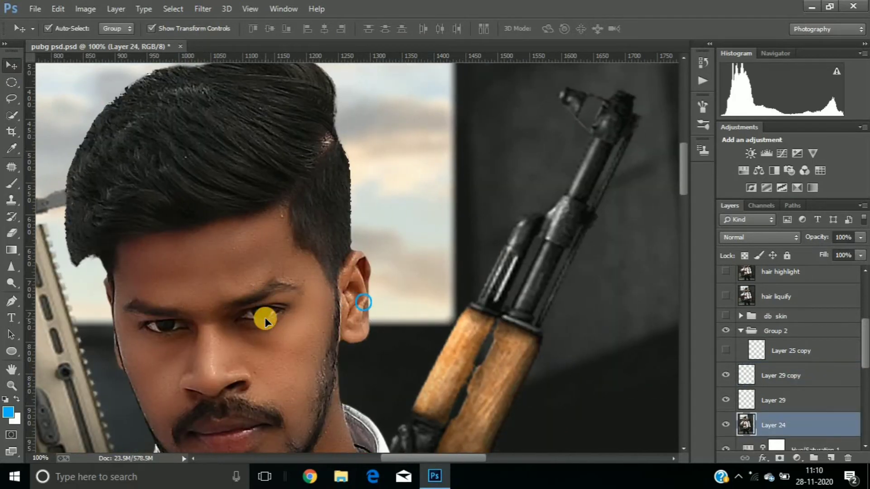
pyautogui.hotkey('ctrl', 'z')
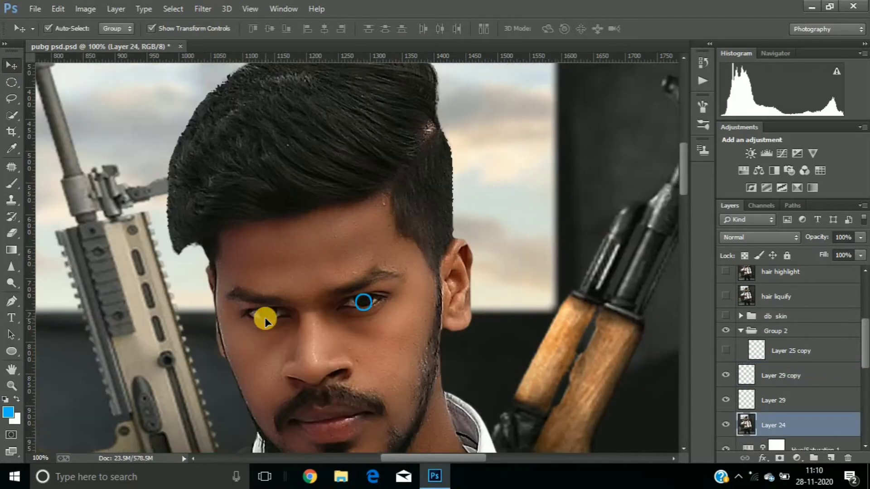
# Step: Make both Layer 29 and Layer 29 copy visible
pyautogui.click(777, 375)
pyautogui.rightClick(732, 375)
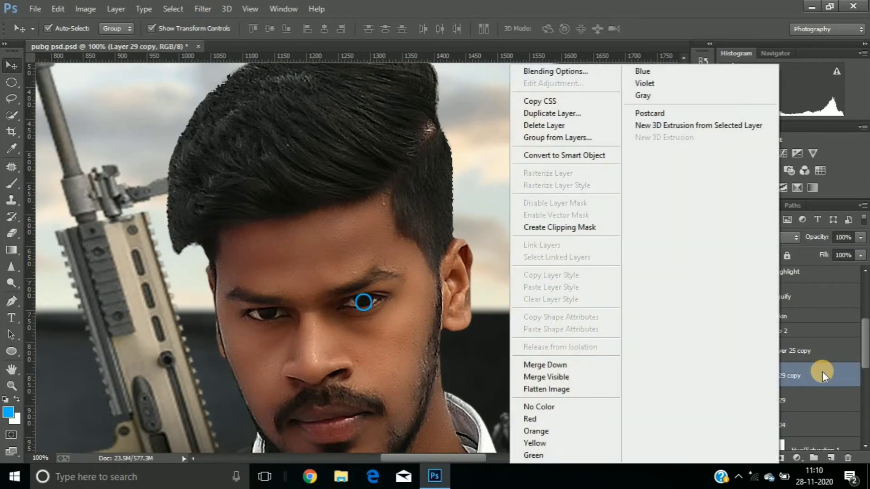
pyautogui.rightClick(824, 373)
pyautogui.click(826, 374)
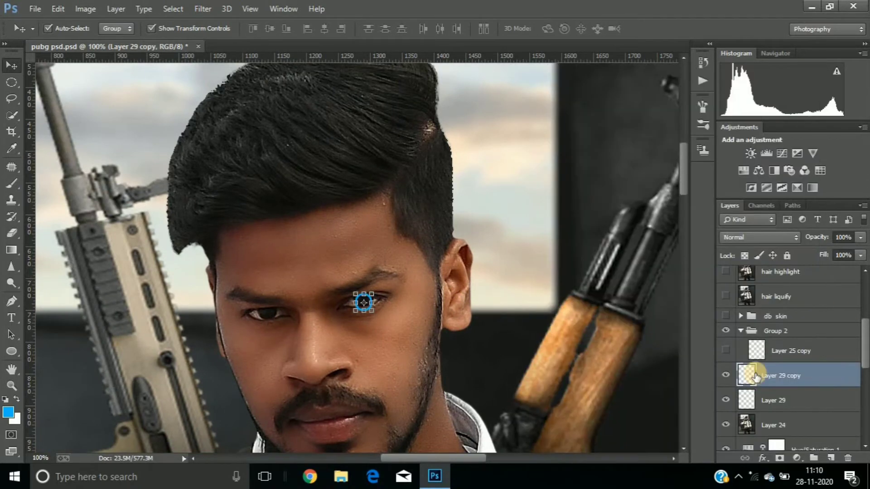
pyautogui.click(725, 376)
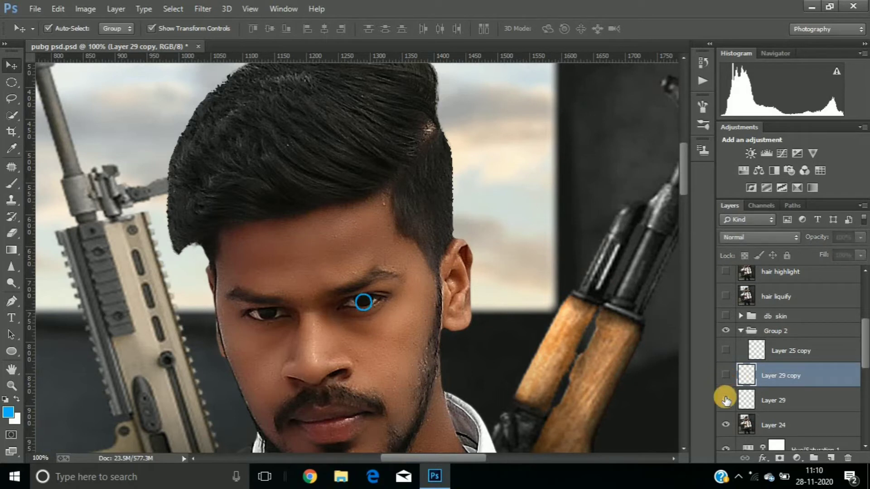
pyautogui.click(726, 401)
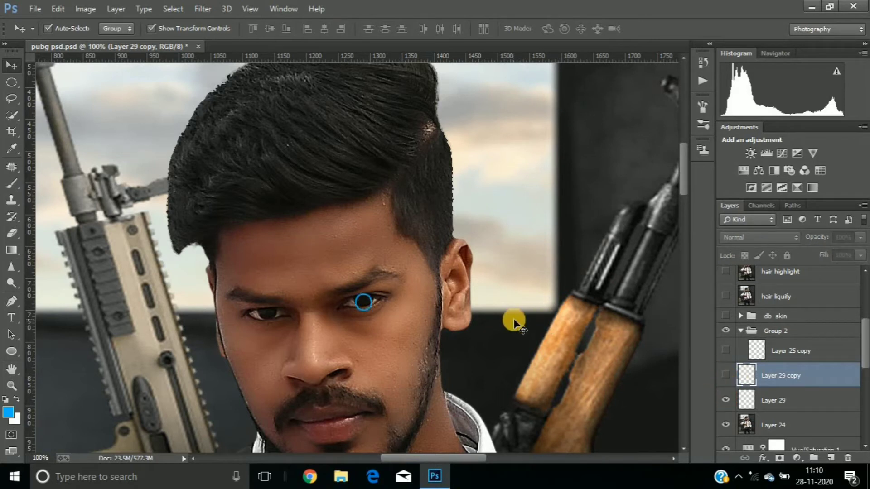
pyautogui.click(725, 375)
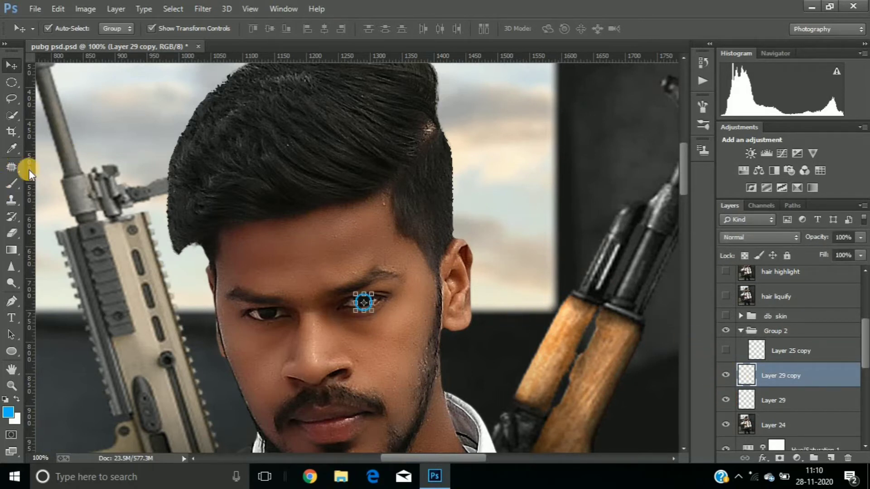
# Step: Nudge the copied ring left with the arrow keys onto the other eye
pyautogui.press('Left')
pyautogui.press('Left')
pyautogui.press('Left')
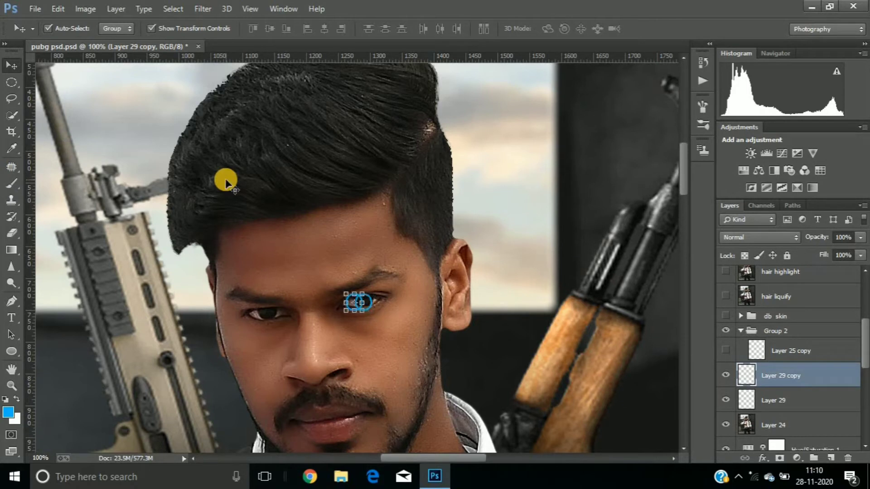
pyautogui.press('Left')
pyautogui.press('Left')
pyautogui.press('Left')
pyautogui.press('Left')
pyautogui.press('Left')
pyautogui.press('Left')
pyautogui.press('Left')
pyautogui.press('Left')
pyautogui.press('Left')
pyautogui.press('Left')
pyautogui.press('Left')
pyautogui.press('Left')
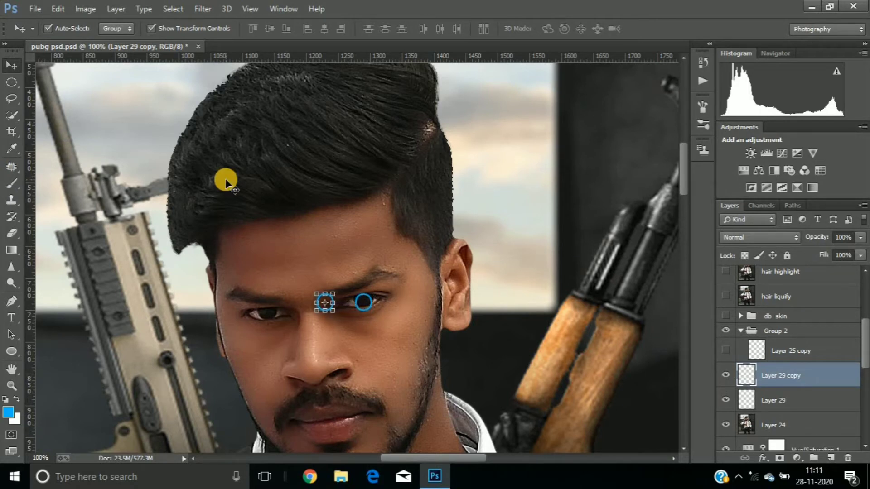
pyautogui.press('Left')
pyautogui.press('Left')
pyautogui.press('Left')
pyautogui.press('Left')
pyautogui.press('Left')
pyautogui.press('Left')
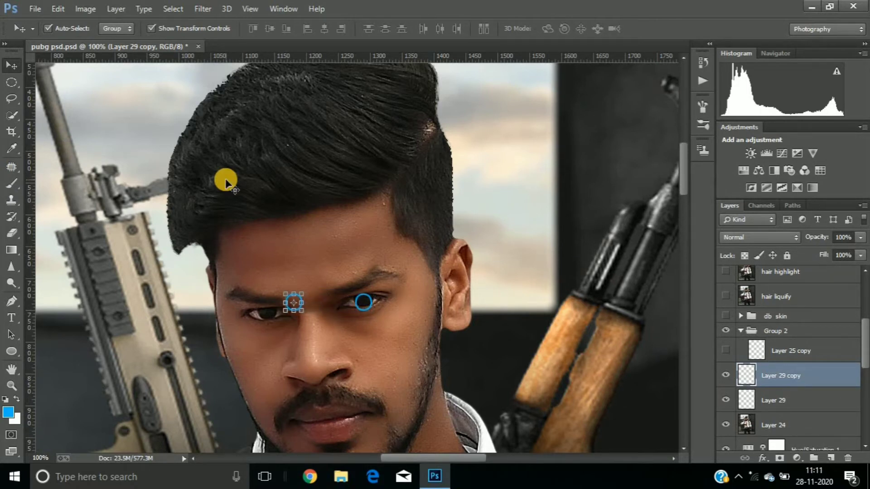
pyautogui.press('Left')
pyautogui.press('Left')
pyautogui.press('Left')
pyautogui.press('Left')
pyautogui.press('Left')
pyautogui.press('Left')
pyautogui.press('Left')
pyautogui.press('Left')
pyautogui.press('Left')
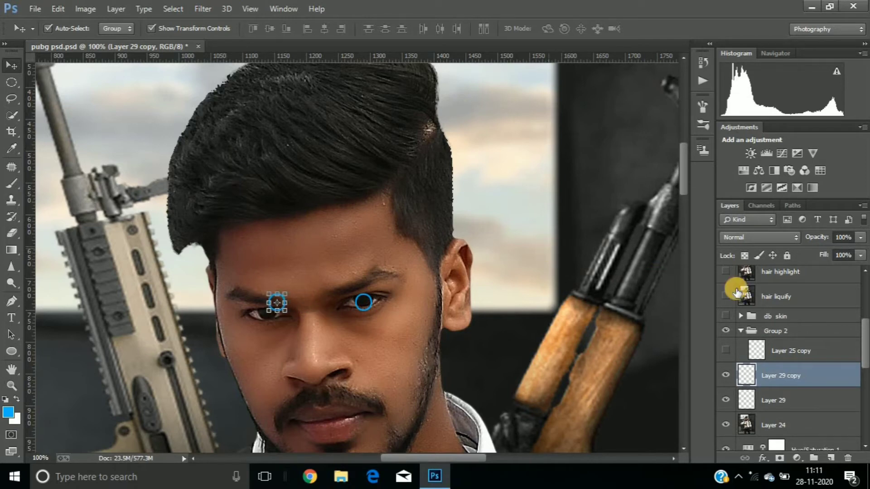
pyautogui.moveTo(684, 177)
pyautogui.mouseDown()
pyautogui.moveTo(684, 170)
pyautogui.moveTo(684, 177)
pyautogui.mouseUp()
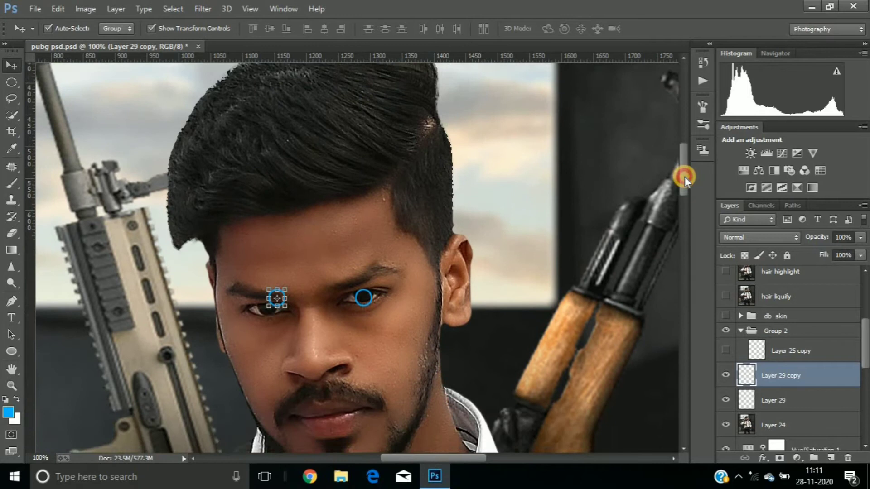
pyautogui.click(371, 297)
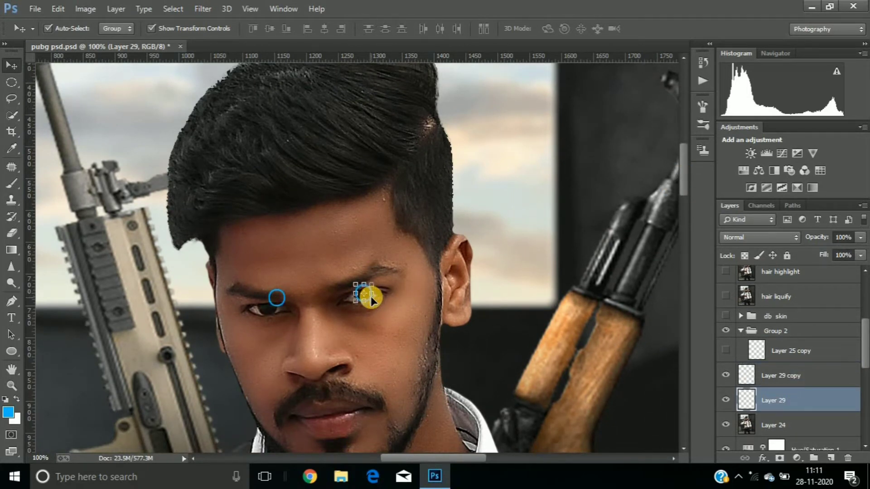
pyautogui.click(390, 272)
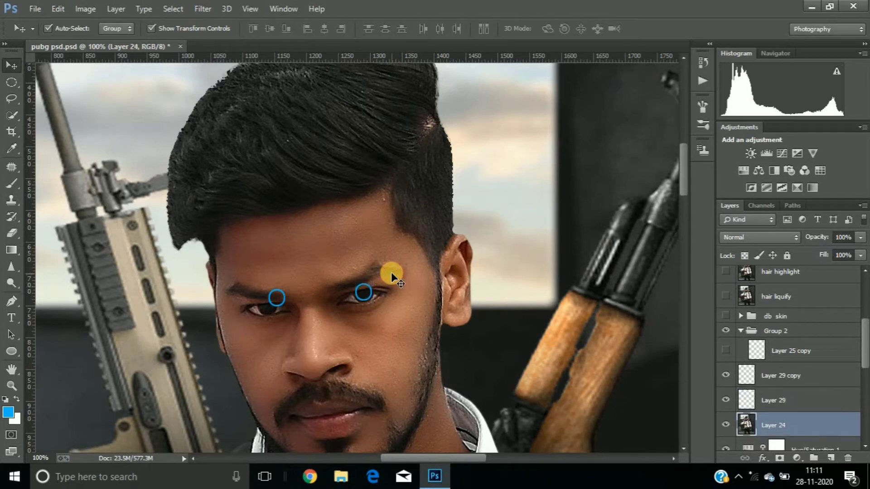
pyautogui.click(779, 382)
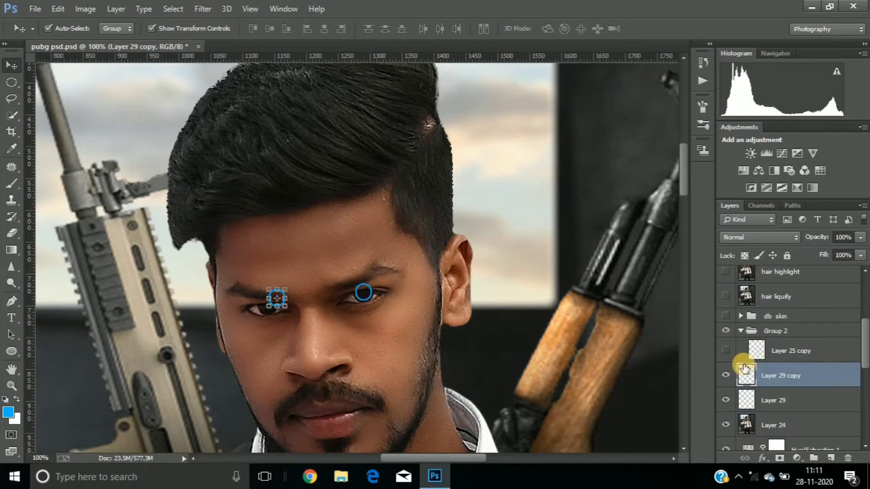
# Step: Erase the top arc of Layer 29's ring, then select both ring layers
pyautogui.click(12, 236)
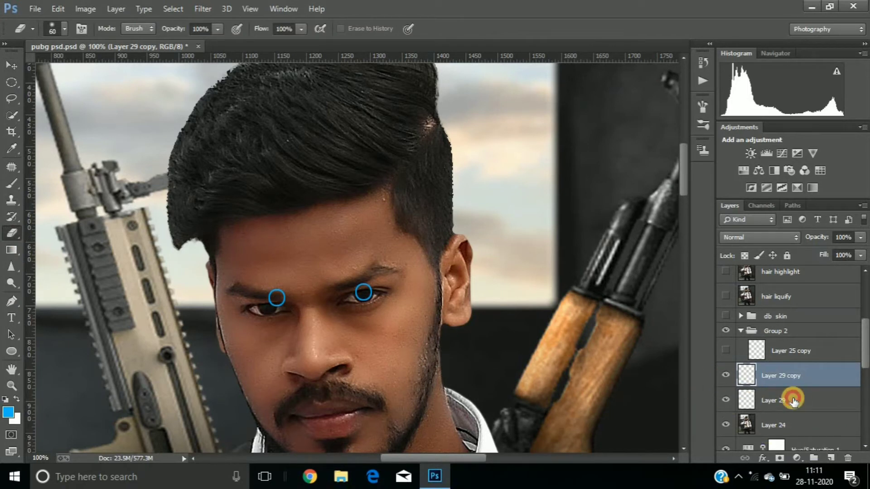
pyautogui.click(775, 402)
pyautogui.moveTo(343, 269)
pyautogui.mouseDown()
pyautogui.moveTo(394, 266)
pyautogui.moveTo(349, 272)
pyautogui.moveTo(365, 268)
pyautogui.moveTo(361, 278)
pyautogui.mouseUp()
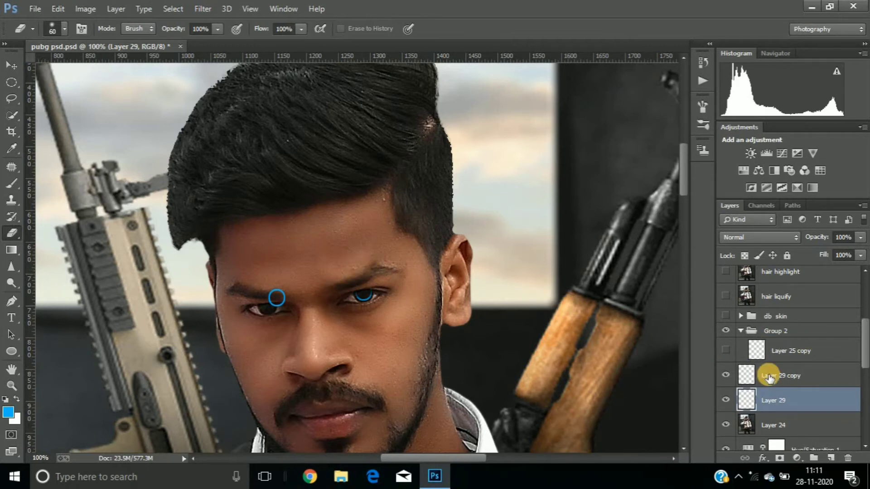
pyautogui.click(765, 374)
pyautogui.keyDown('shift'); pyautogui.click(776, 401); pyautogui.keyUp('shift')
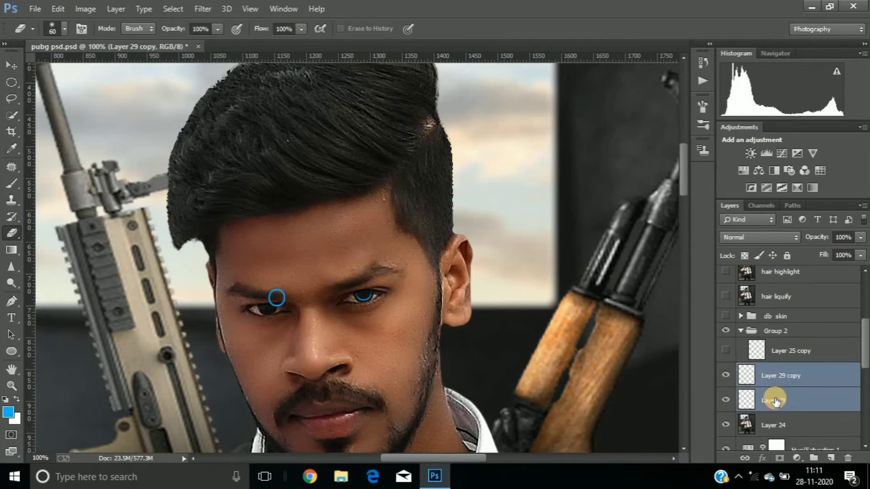
# Step: Delete both blue ring layers and show Layer 25 copy's blue irises
pyautogui.press('Delete')
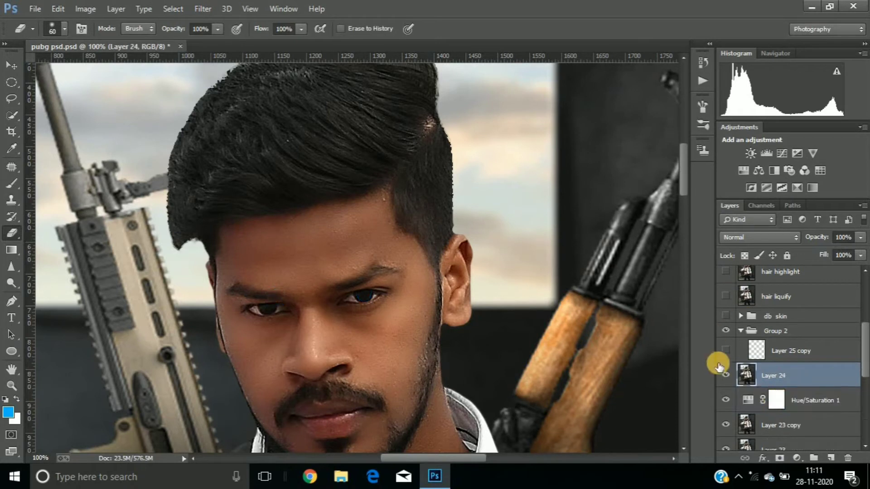
pyautogui.click(726, 351)
pyautogui.click(726, 351)
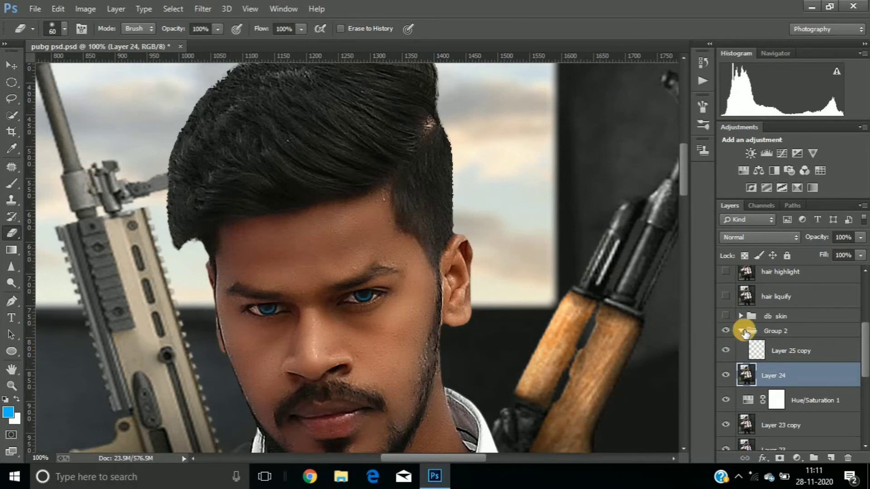
# Step: Collapse Group 2 and toggle db skin on and off to compare the retouch
pyautogui.click(741, 331)
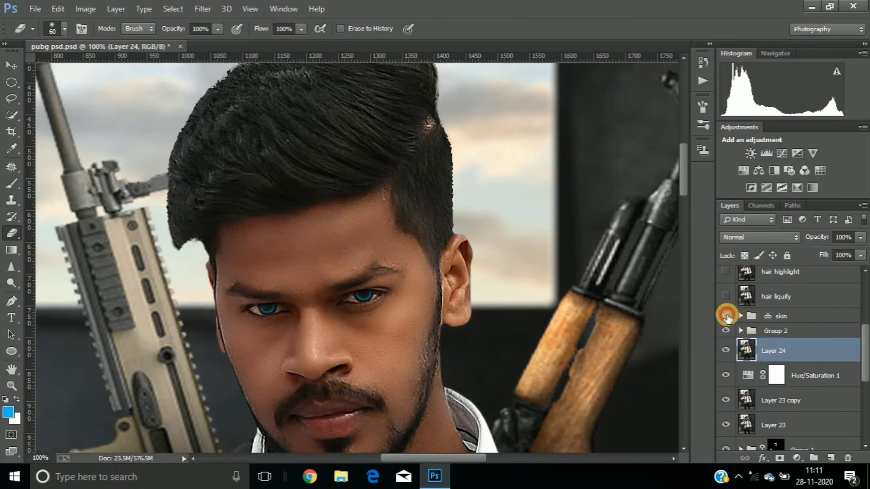
pyautogui.click(726, 316)
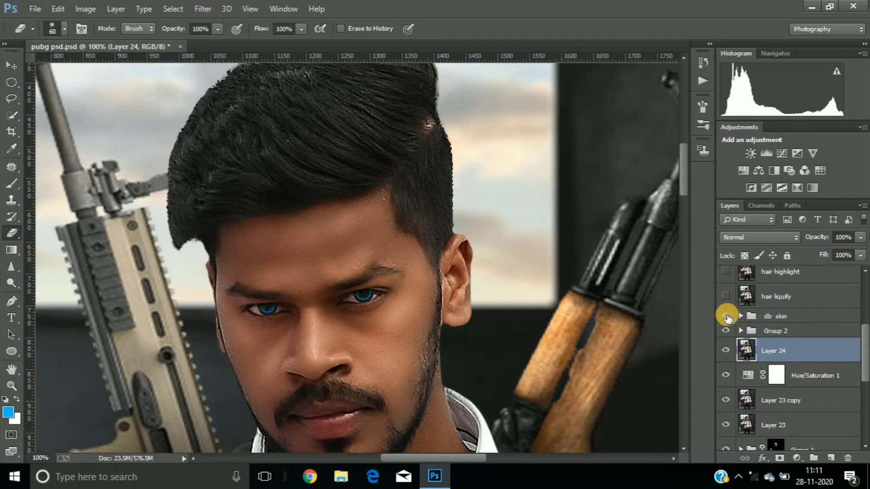
pyautogui.click(726, 316)
pyautogui.click(726, 316)
# Step: Expand db skin, toggle Layer 25 copy 3 to compare, and stamp visible layers into Layer 29
pyautogui.click(781, 317)
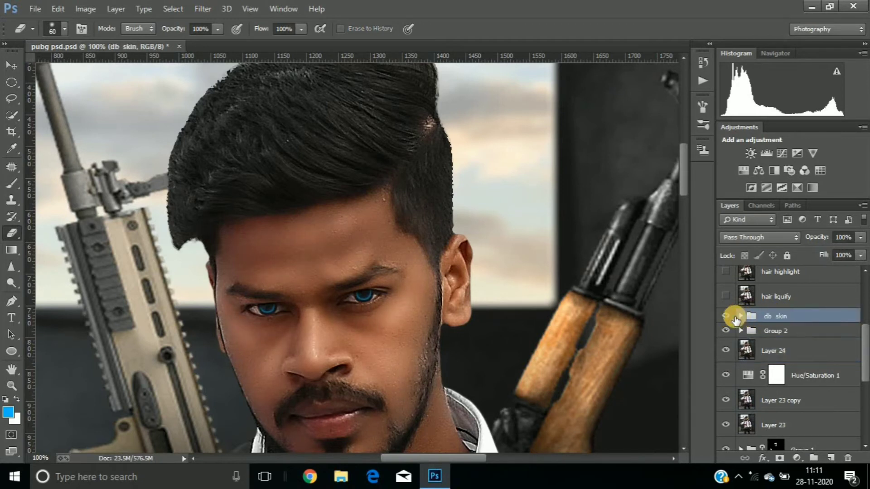
pyautogui.click(740, 317)
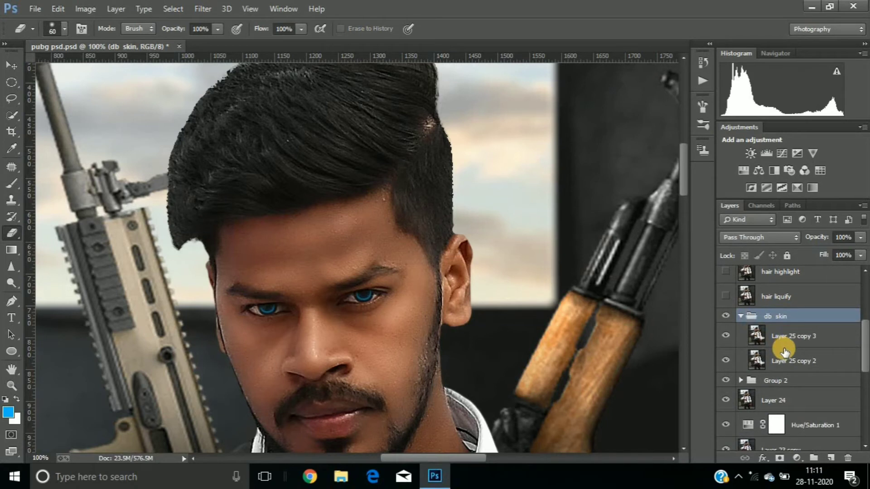
pyautogui.click(726, 336)
pyautogui.click(754, 336)
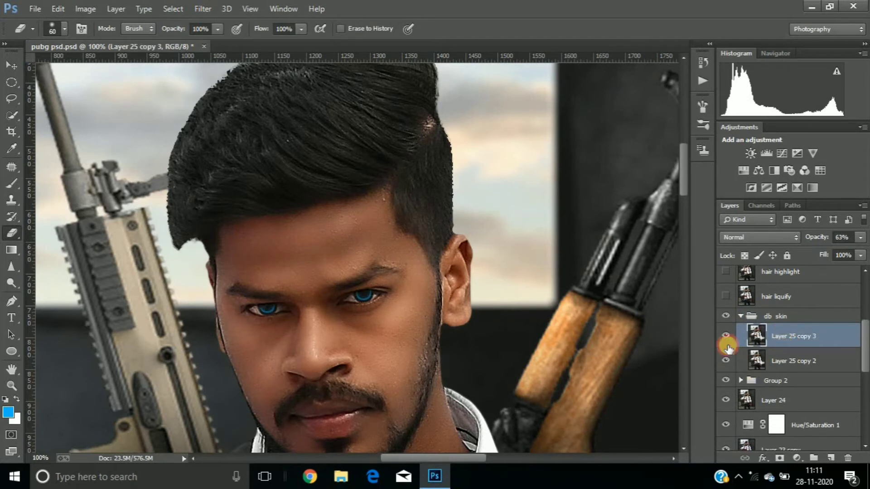
pyautogui.click(725, 336)
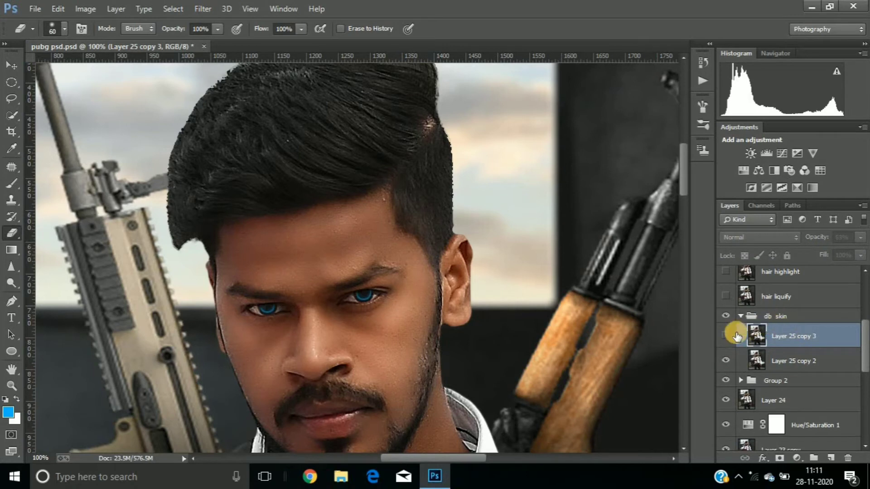
pyautogui.click(725, 336)
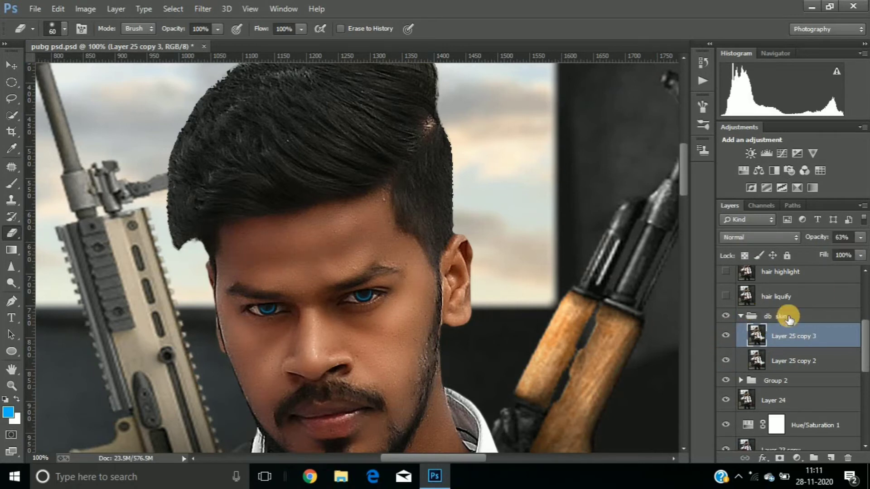
pyautogui.click(725, 317)
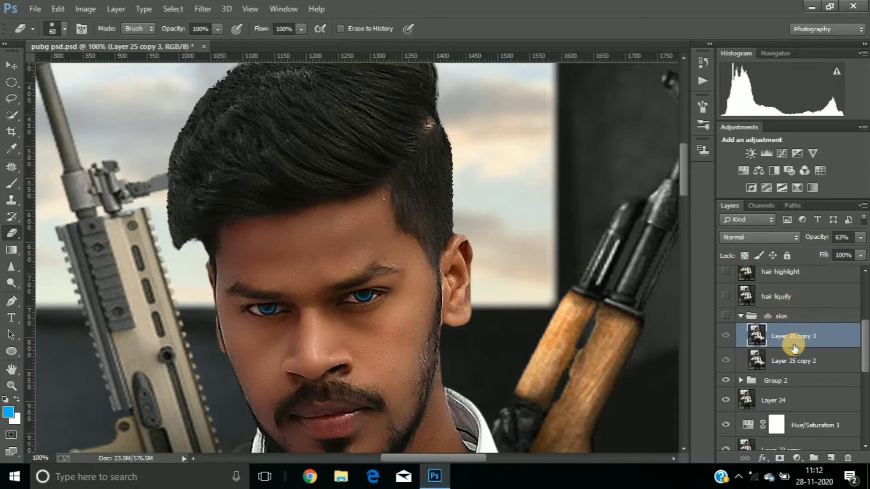
pyautogui.hotkey('ctrl', 'shift', 'alt', 'e')
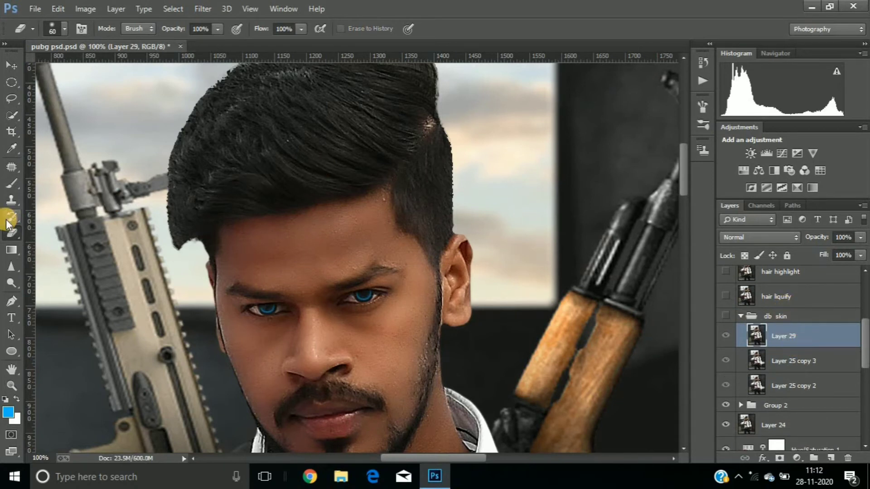
pyautogui.click(804, 456)
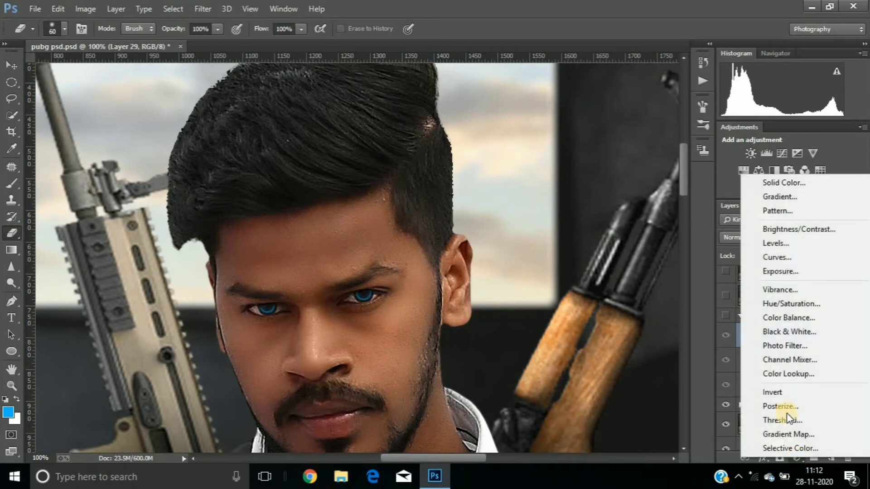
pyautogui.click(787, 332)
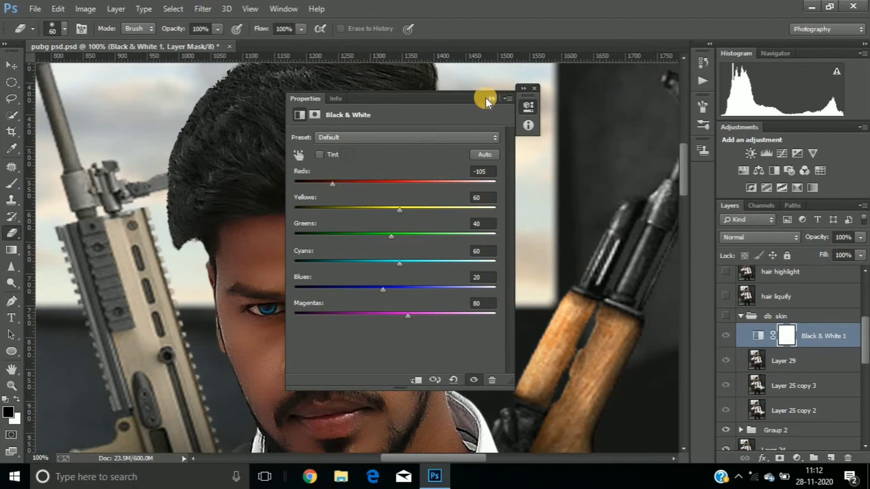
pyautogui.click(549, 88)
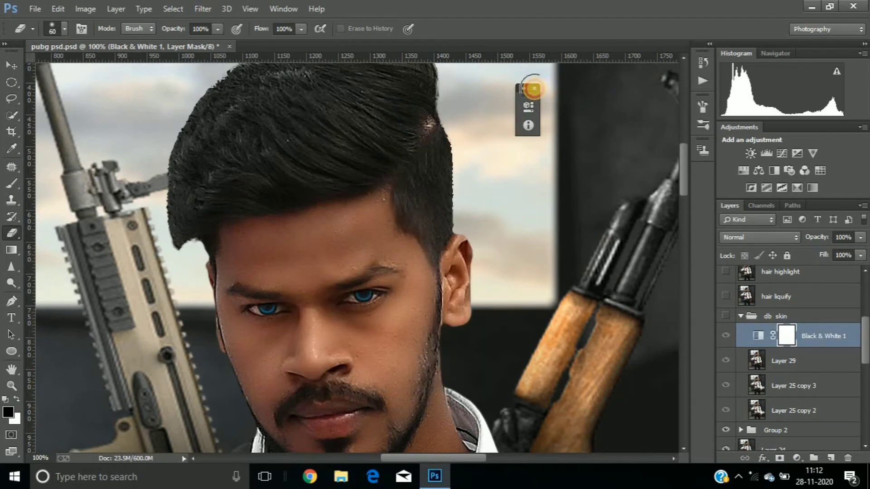
pyautogui.click(538, 89)
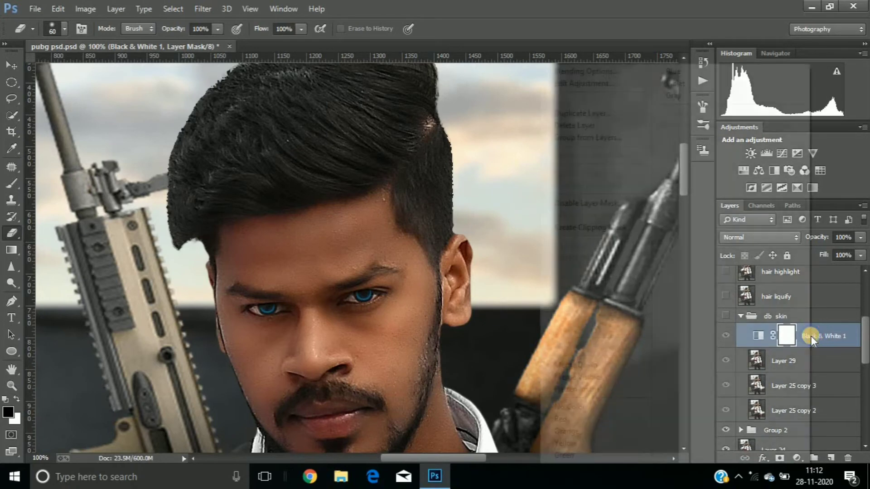
pyautogui.rightClick(811, 335)
pyautogui.click(551, 124)
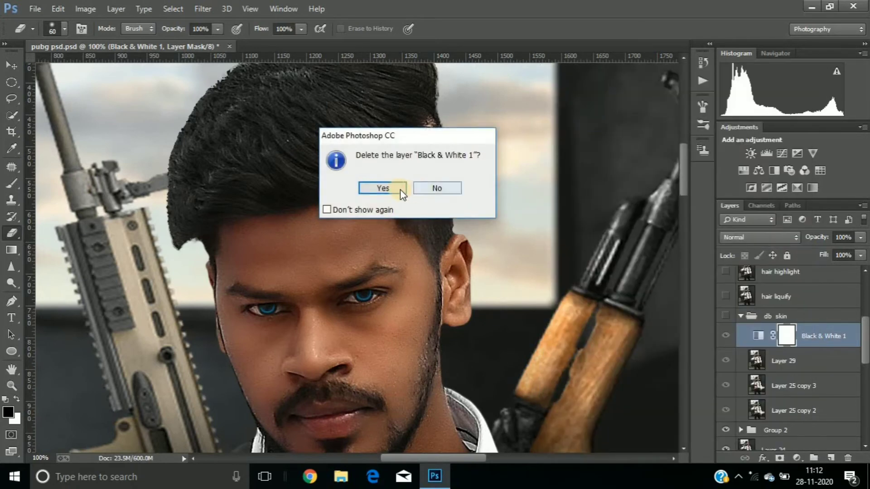
pyautogui.click(383, 188)
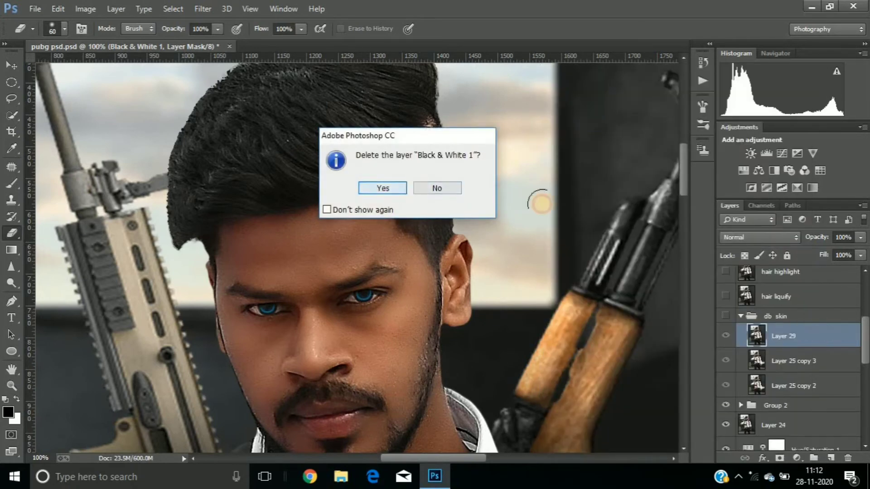
# Step: Choose the Dodge tool and toggle Layer 29 repeatedly to compare the skin
pyautogui.click(724, 335)
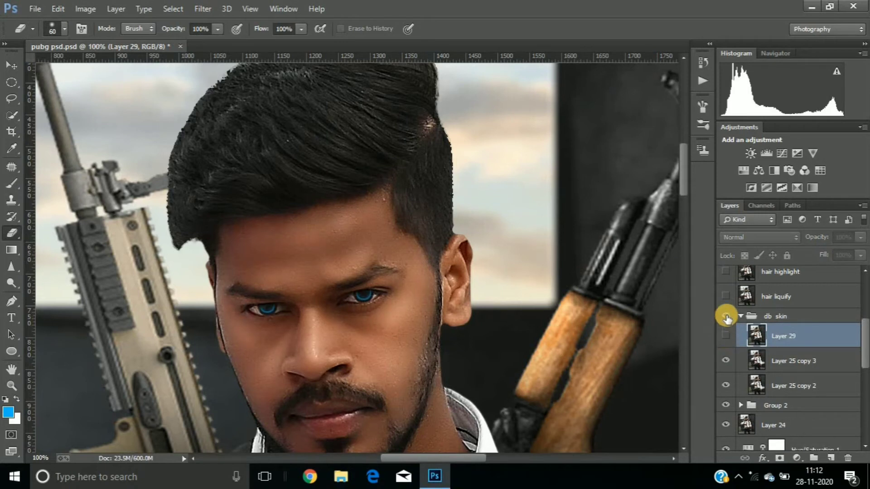
pyautogui.click(782, 317)
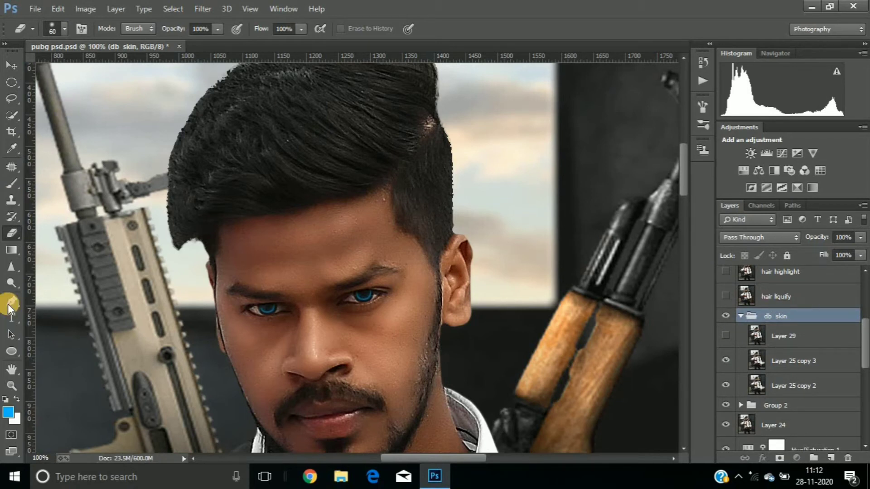
pyautogui.click(11, 283)
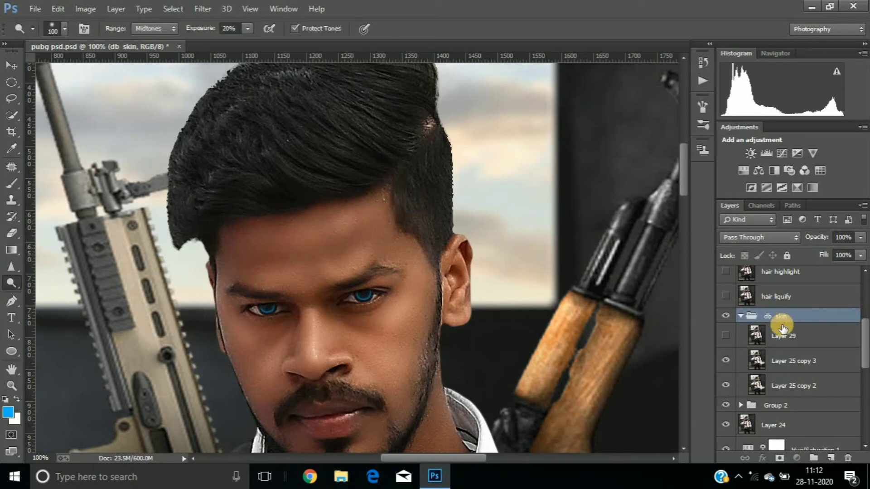
pyautogui.click(725, 338)
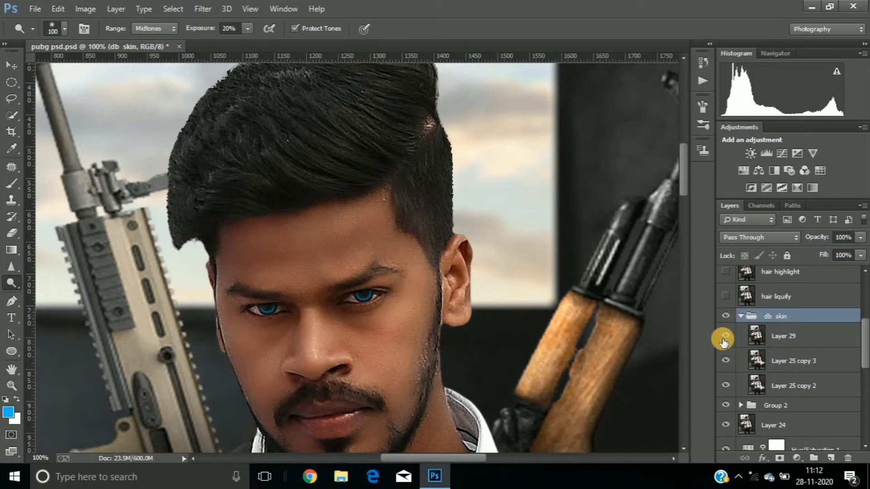
pyautogui.click(723, 340)
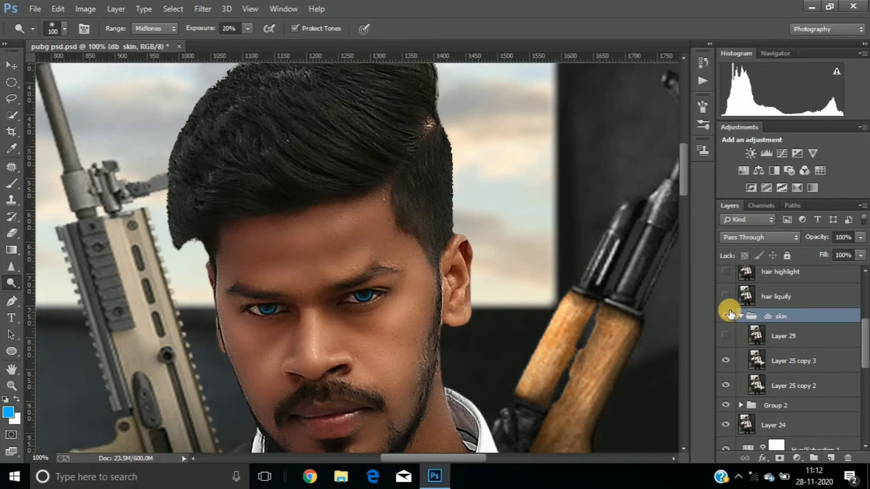
pyautogui.click(725, 338)
pyautogui.click(726, 339)
pyautogui.click(725, 339)
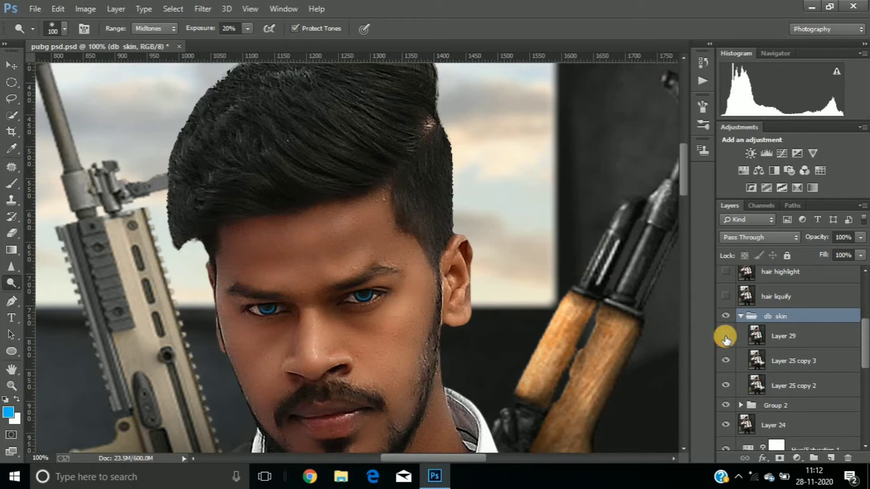
pyautogui.click(726, 339)
pyautogui.click(725, 338)
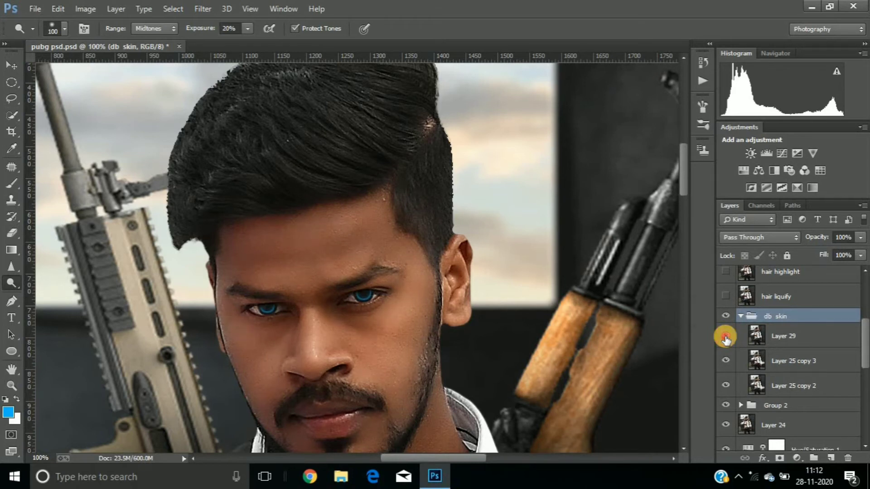
# Step: Delete Layer 29 from the db skin group
pyautogui.click(819, 336)
pyautogui.rightClick(819, 336)
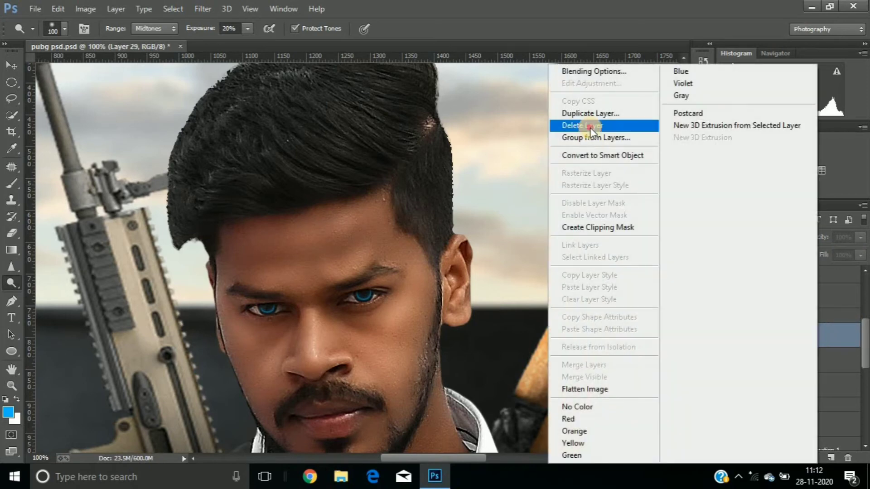
pyautogui.click(566, 122)
pyautogui.click(380, 190)
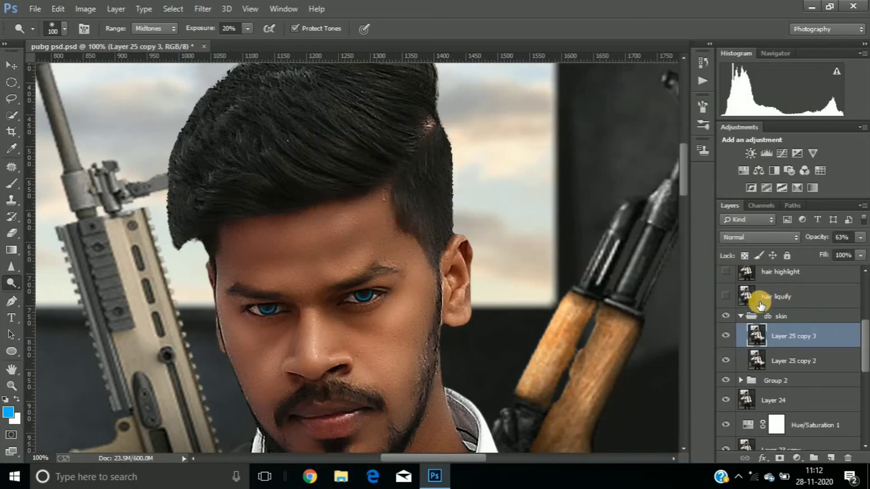
# Step: Zoom out and toggle the hair liquify layer to compare, leaving it visible
pyautogui.moveTo(864, 337); pyautogui.dragTo(864, 323)
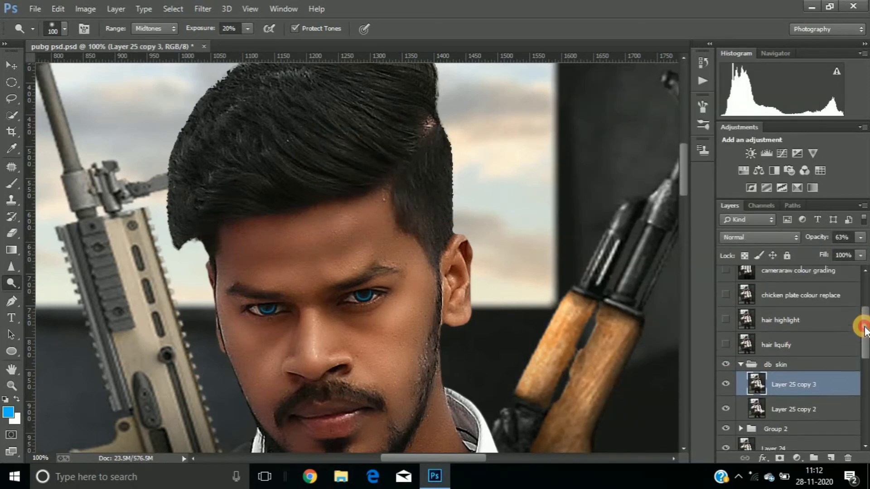
pyautogui.hotkey('ctrl', '-')
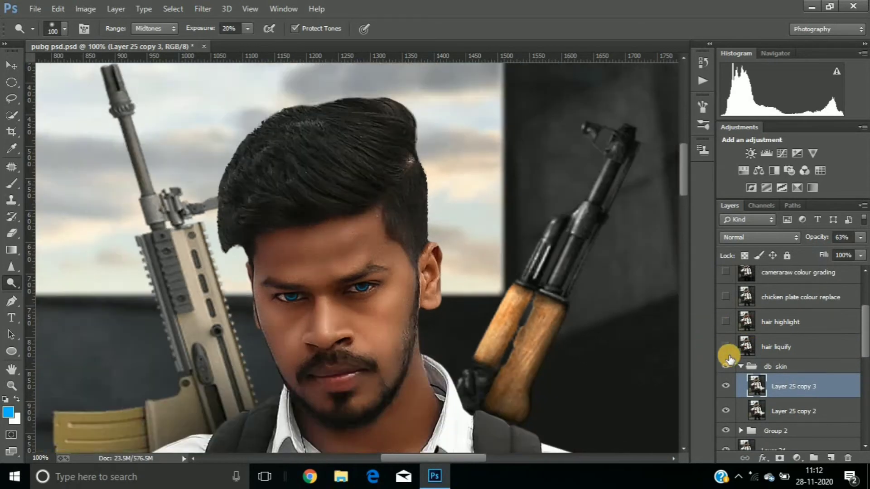
pyautogui.rightClick(730, 355)
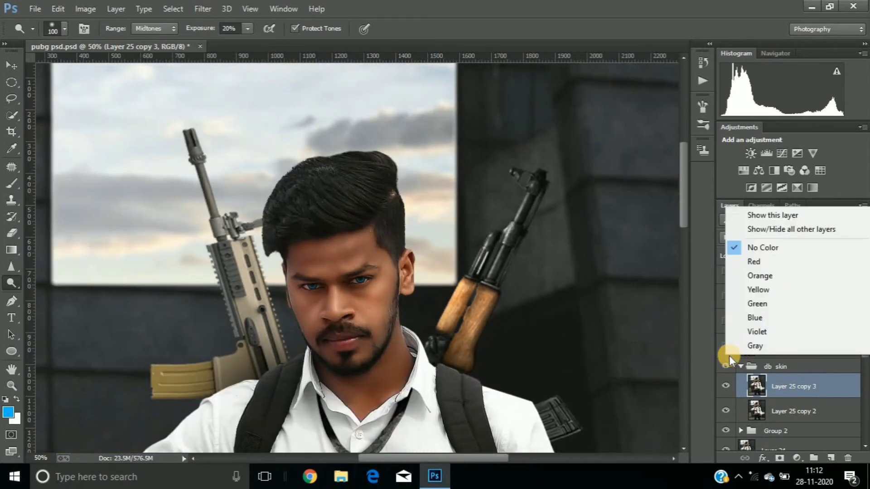
pyautogui.click(695, 309)
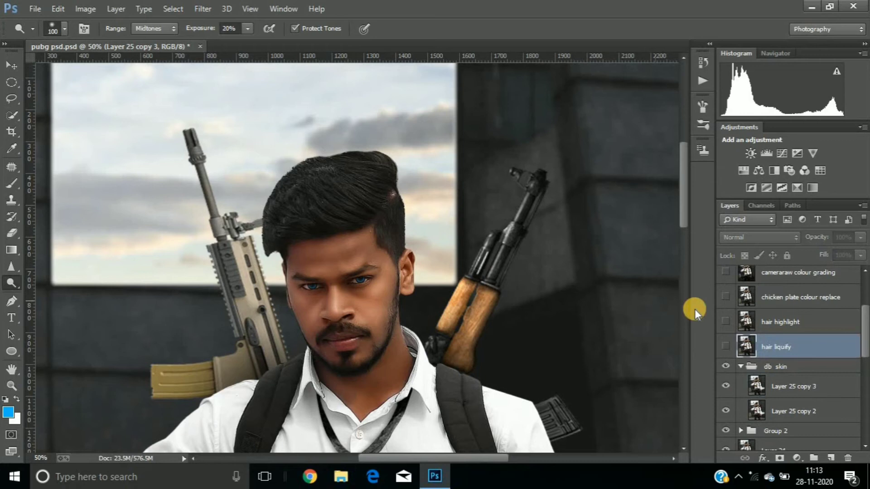
pyautogui.click(726, 347)
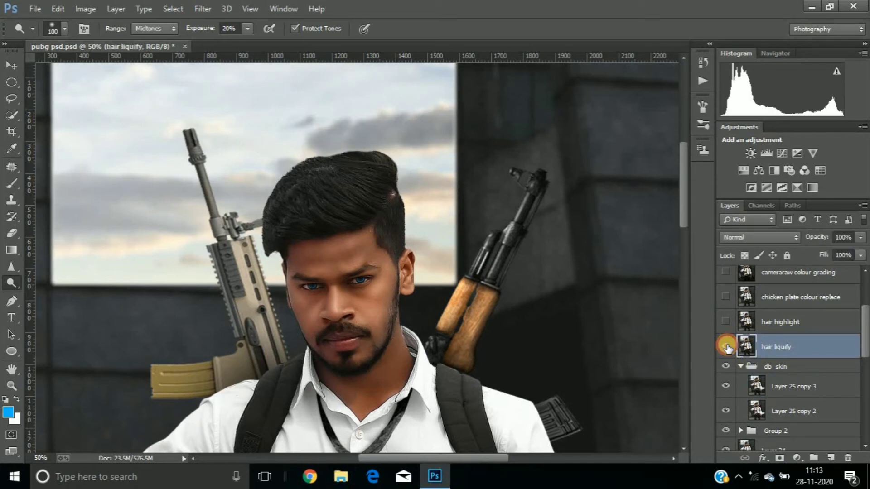
pyautogui.click(726, 348)
pyautogui.click(727, 348)
pyautogui.click(726, 347)
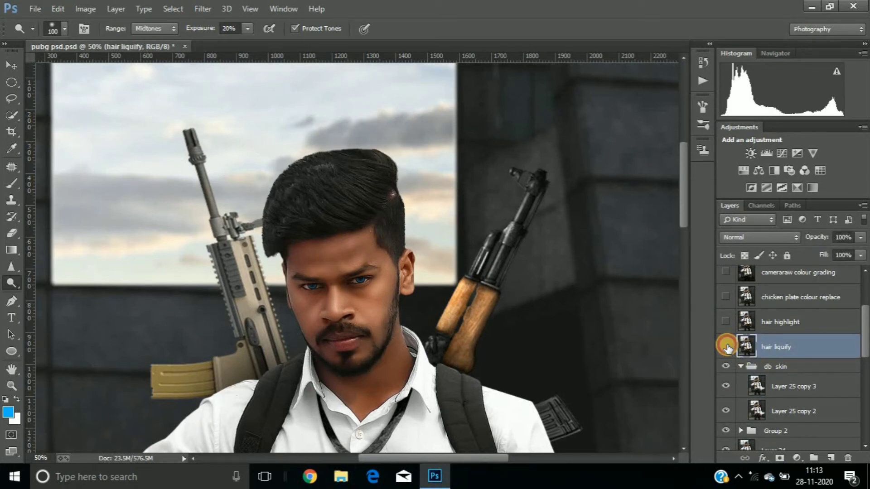
pyautogui.click(726, 347)
pyautogui.click(726, 347)
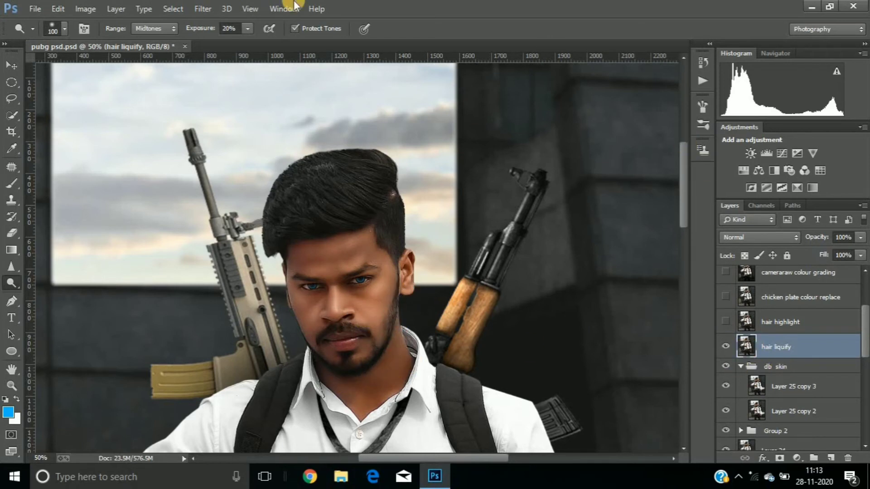
# Step: Push the top of the hair into a new shape with Filter > Liquify
pyautogui.click(203, 9)
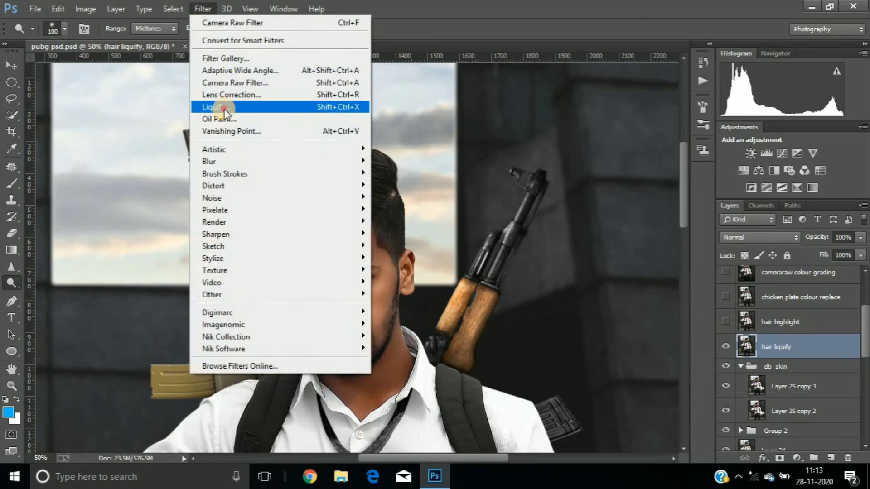
pyautogui.click(224, 108)
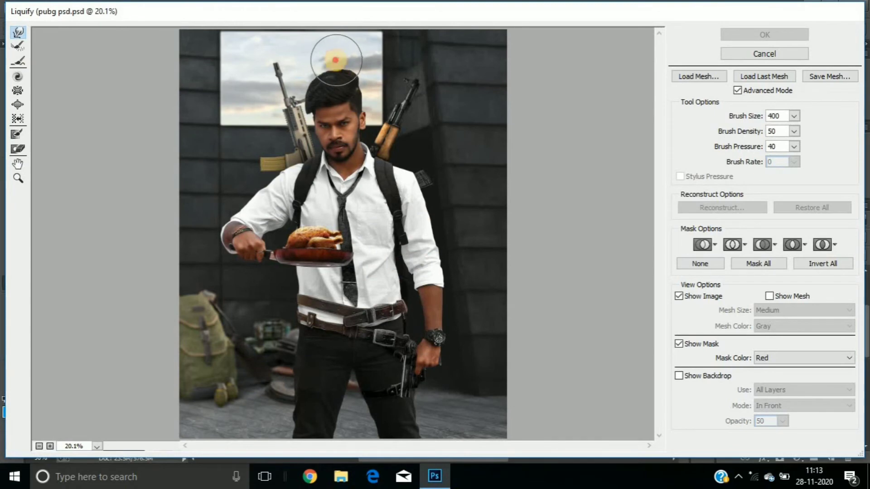
pyautogui.moveTo(335, 60); pyautogui.dragTo(343, 64)
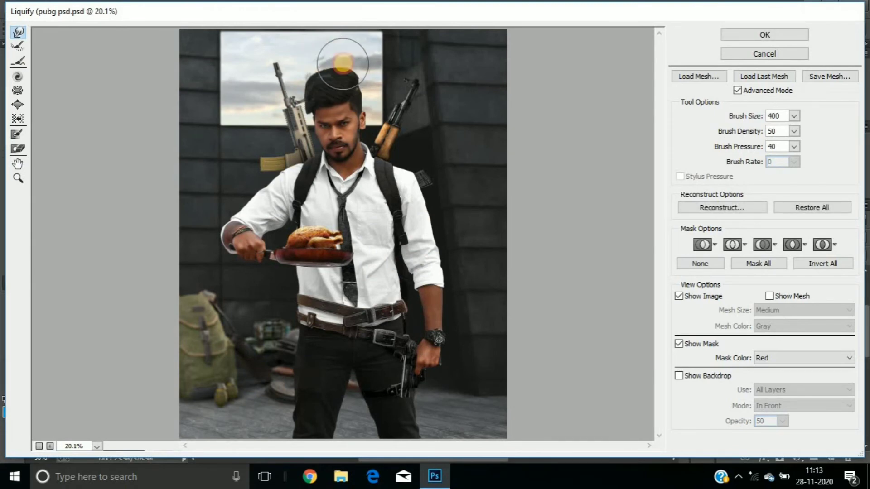
pyautogui.click(776, 40)
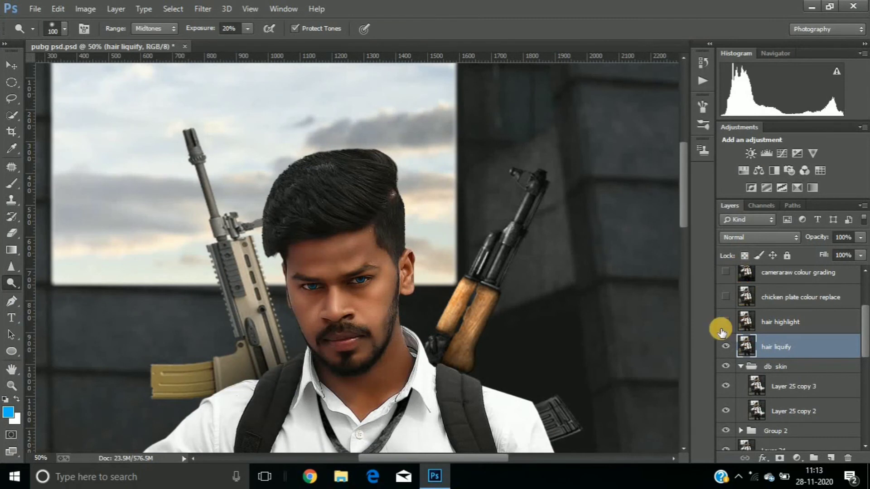
# Step: Toggle the hair highlight layer to compare the hair with and without highlights
pyautogui.click(727, 322)
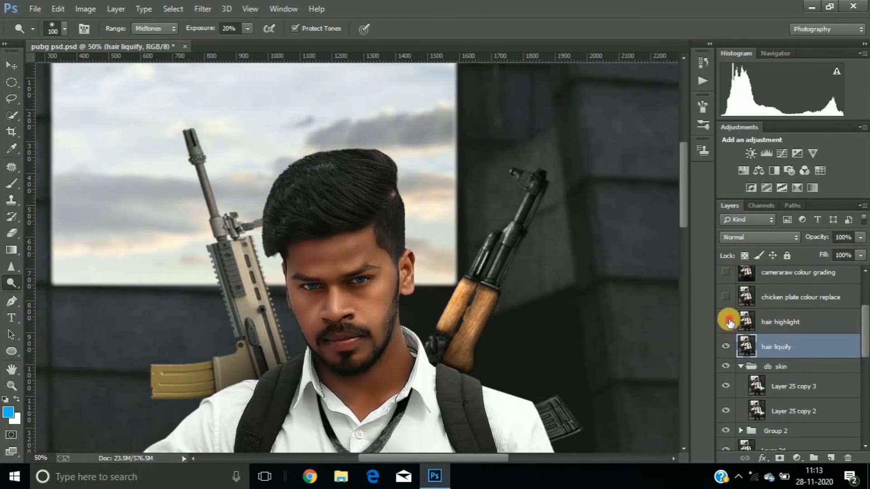
pyautogui.click(726, 322)
pyautogui.click(726, 321)
pyautogui.click(726, 322)
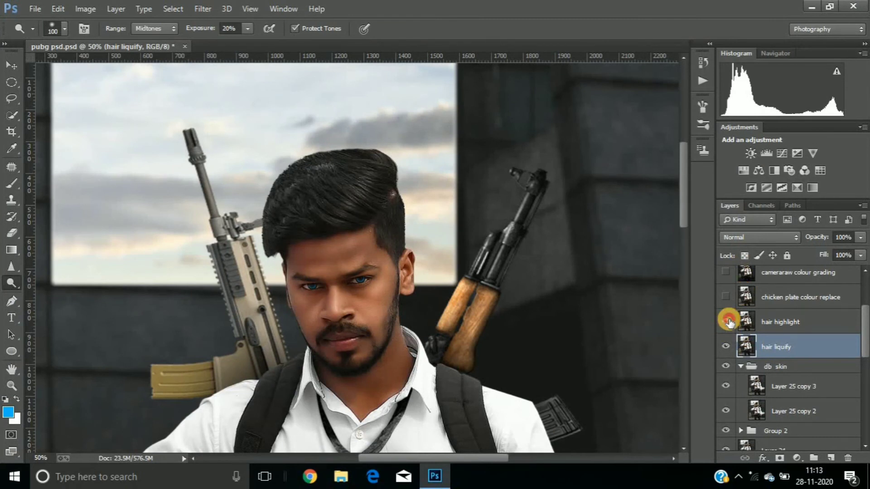
pyautogui.click(727, 322)
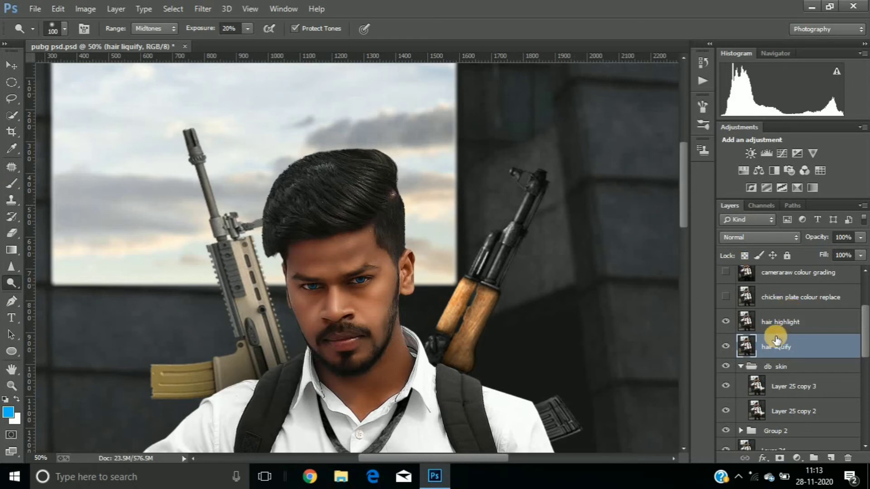
# Step: Show and select the chicken plate colour replace layer, keeping the regular Brush tool
pyautogui.click(864, 363)
pyautogui.click(865, 333)
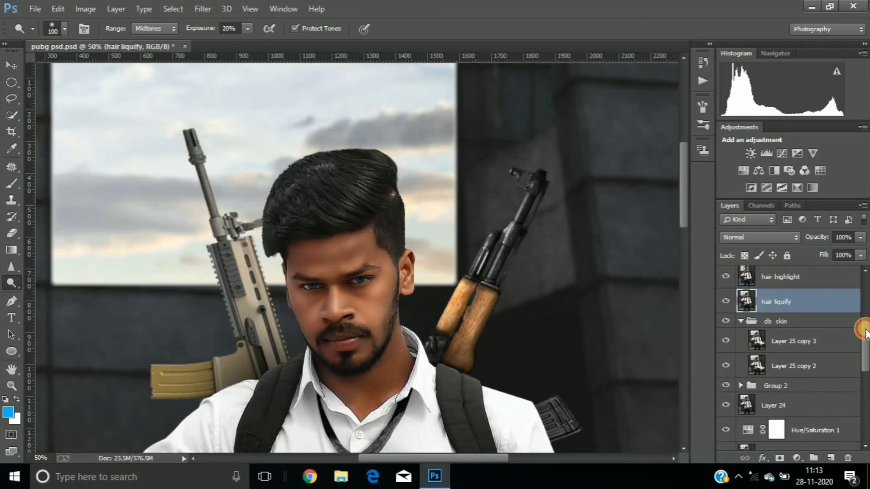
pyautogui.click(726, 346)
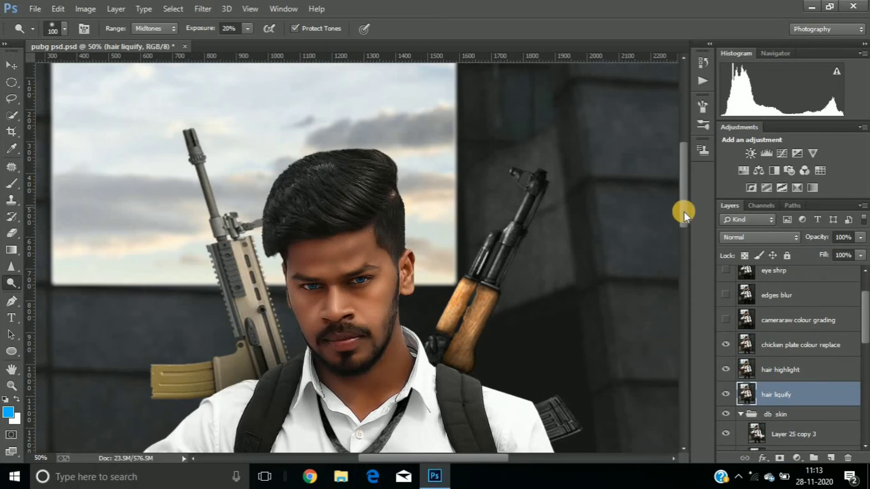
pyautogui.moveTo(683, 212); pyautogui.dragTo(684, 260)
pyautogui.moveTo(683, 271); pyautogui.dragTo(683, 277)
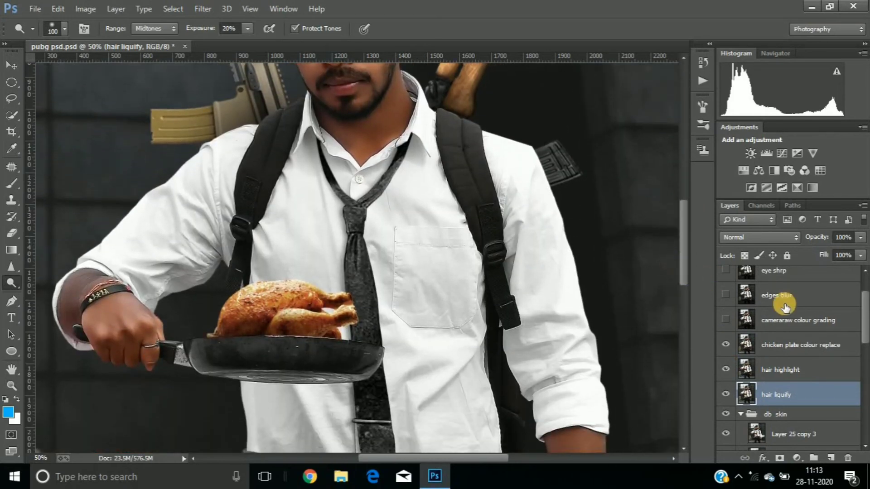
pyautogui.click(783, 344)
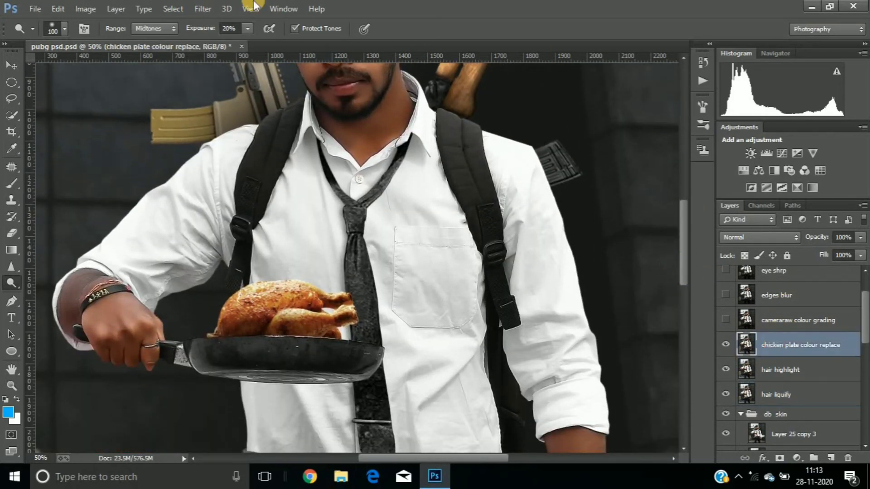
pyautogui.click(12, 183)
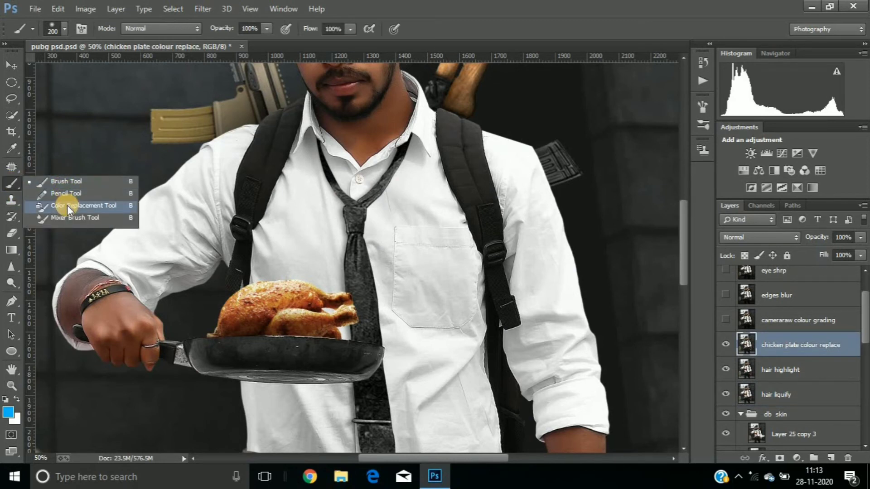
pyautogui.click(10, 184)
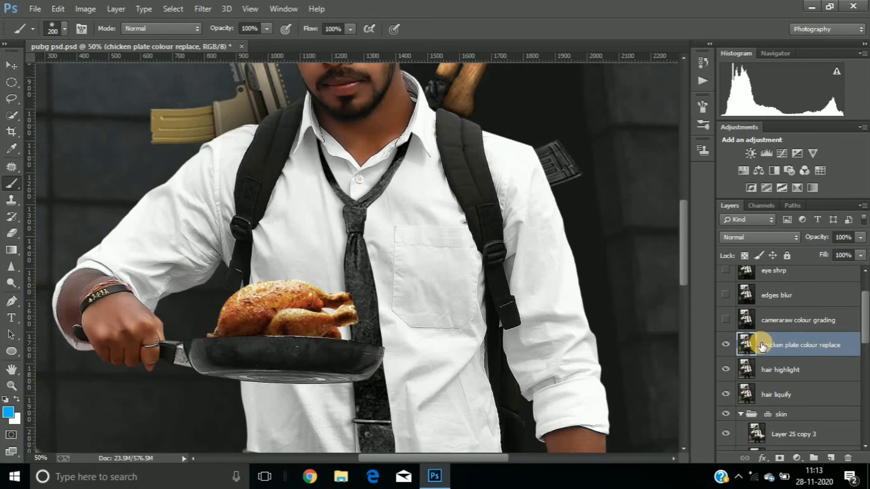
# Step: Toggle cameraraw colour grading, hide chicken plate colour replace, and select hair highlight
pyautogui.hotkey('ctrl', '-')
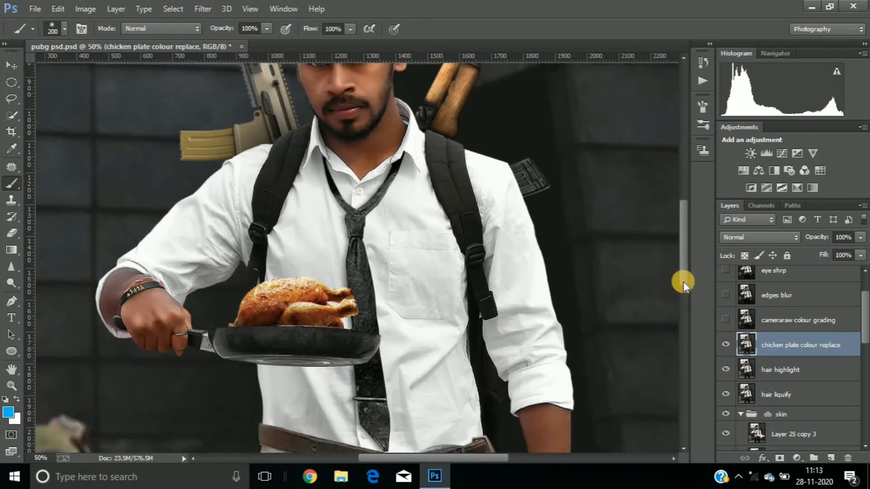
pyautogui.hotkey('ctrl', '-')
pyautogui.hotkey('ctrl', '-')
pyautogui.hotkey('ctrl', '+')
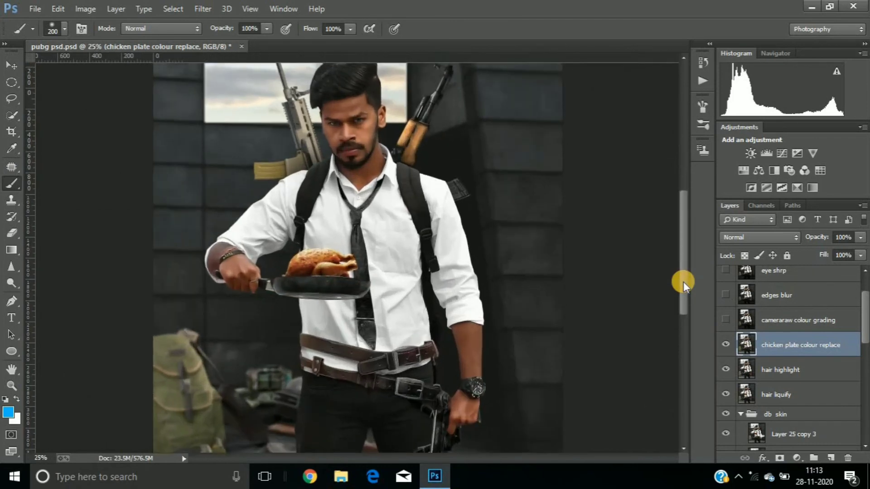
pyautogui.click(725, 320)
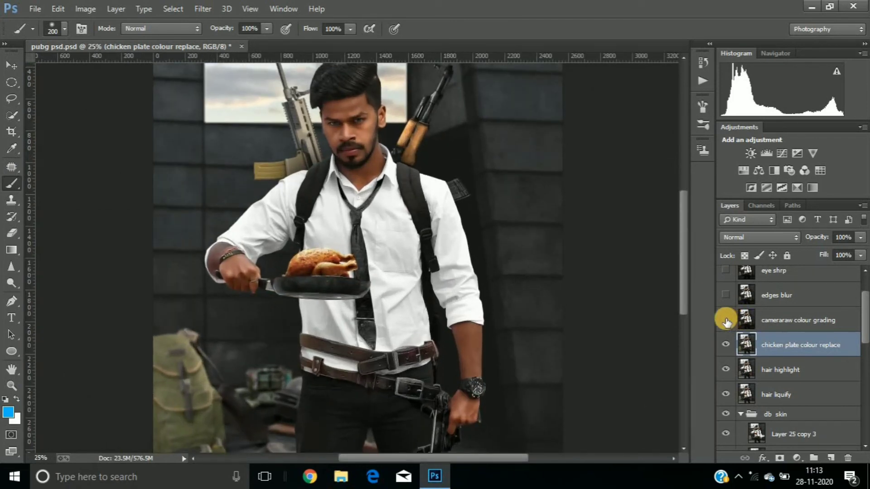
pyautogui.rightClick(727, 345)
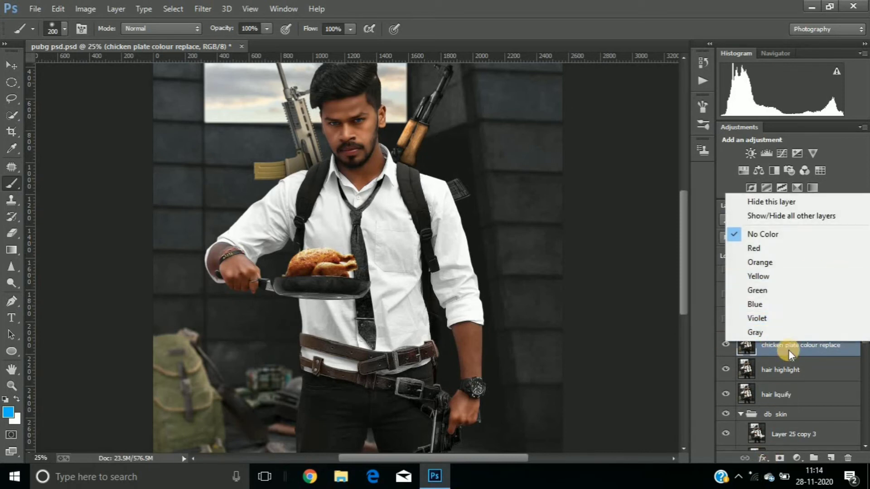
pyautogui.click(750, 354)
pyautogui.click(725, 345)
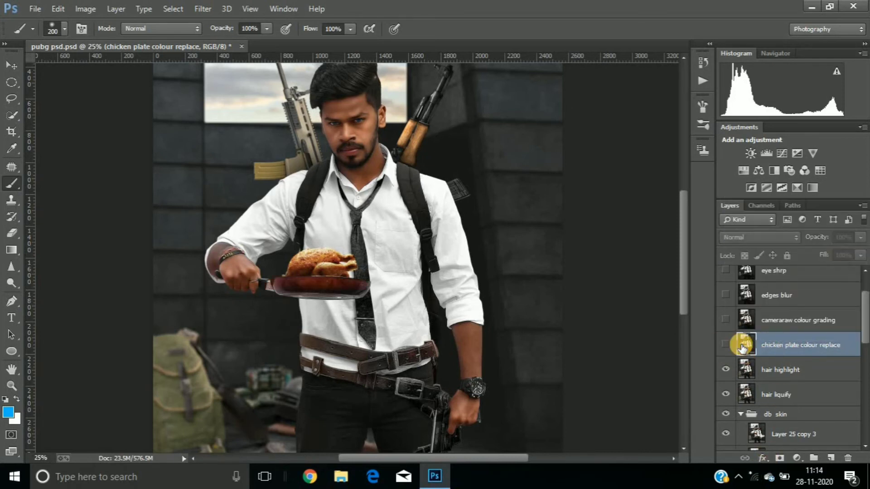
pyautogui.click(775, 369)
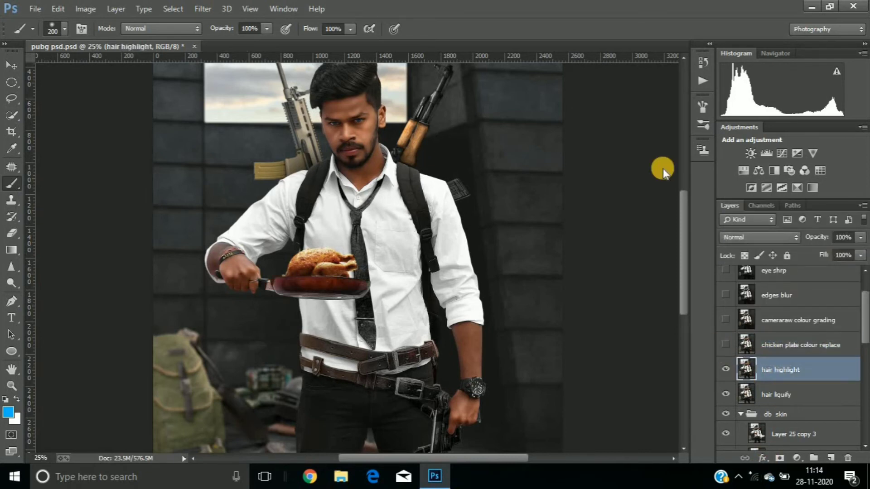
# Step: Switch to the Color Replacement Tool and paint over the frying pan
pyautogui.rightClick(12, 177)
pyautogui.click(88, 204)
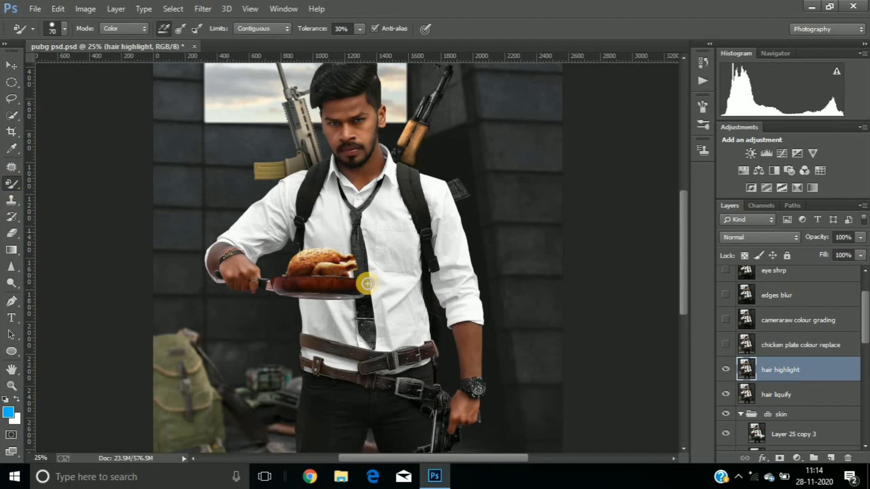
pyautogui.moveTo(359, 289); pyautogui.dragTo(298, 281)
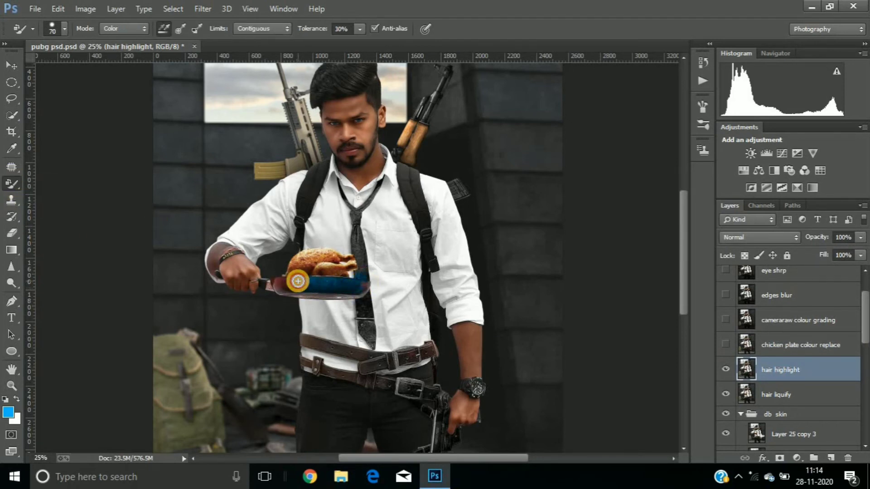
# Step: Repaint the pan in black #000000 and show chicken plate colour replace again
pyautogui.click(8, 411)
pyautogui.moveTo(401, 212)
pyautogui.mouseDown()
pyautogui.moveTo(352, 214)
pyautogui.moveTo(271, 275)
pyautogui.mouseUp()
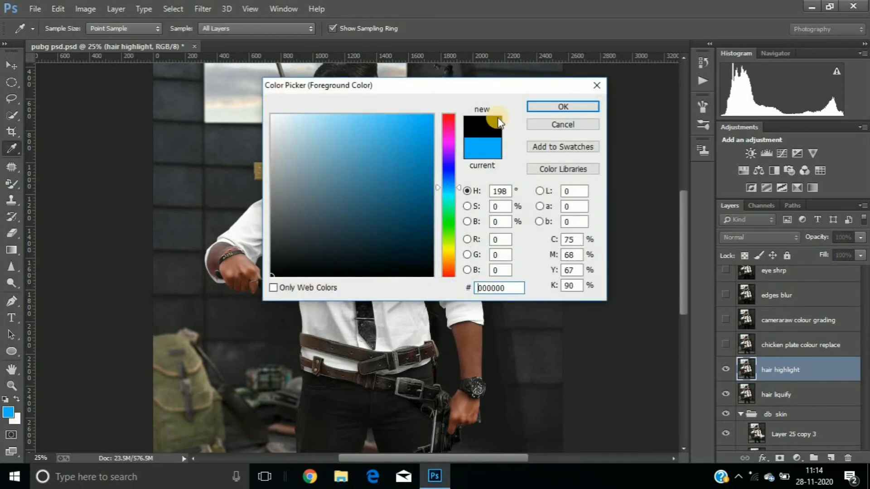
pyautogui.click(543, 111)
pyautogui.moveTo(359, 278)
pyautogui.mouseDown()
pyautogui.moveTo(291, 281)
pyautogui.moveTo(283, 295)
pyautogui.moveTo(337, 285)
pyautogui.moveTo(326, 274)
pyautogui.moveTo(338, 288)
pyautogui.moveTo(260, 276)
pyautogui.moveTo(308, 299)
pyautogui.moveTo(343, 295)
pyautogui.mouseUp()
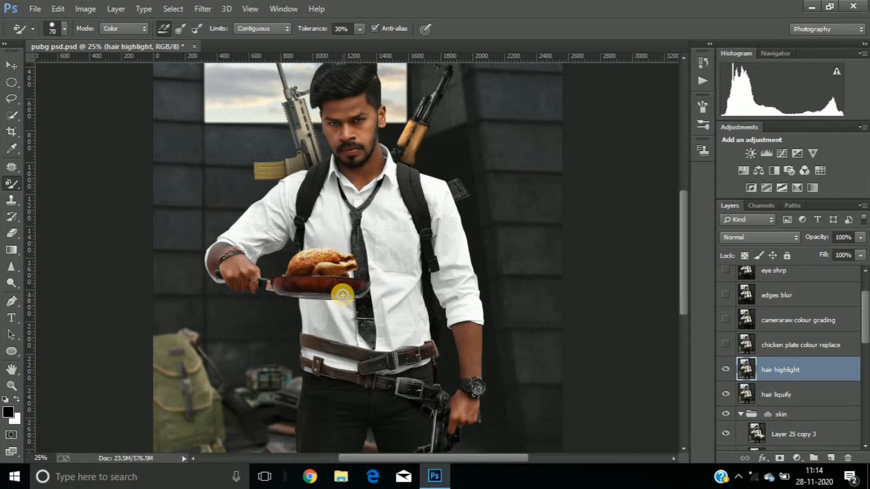
pyautogui.click(726, 345)
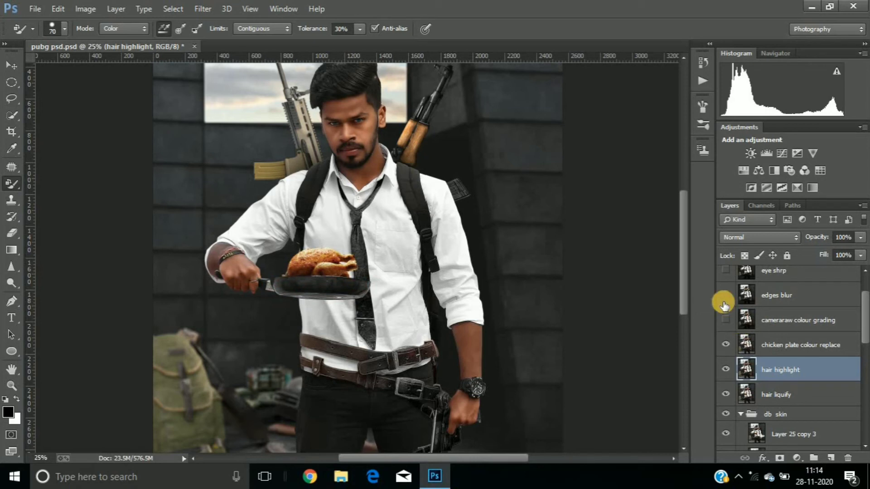
pyautogui.hotkey('ctrl', '-')
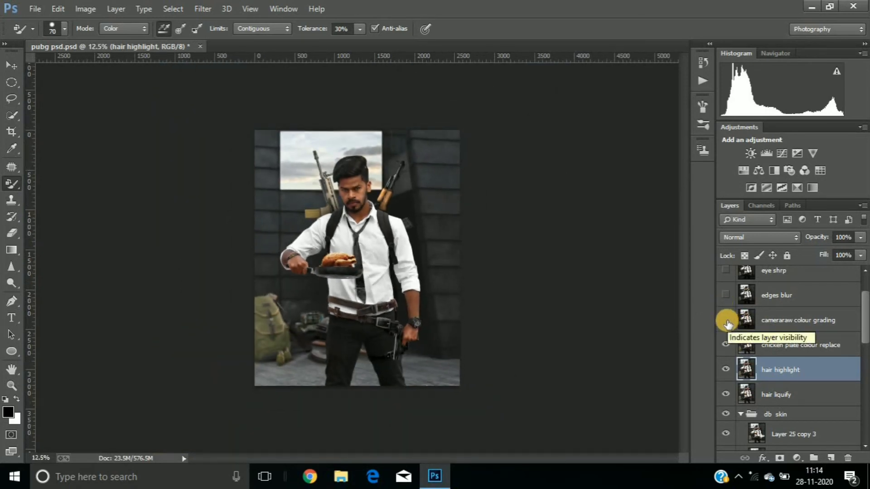
# Step: Toggle cameraraw colour grading several times to compare, leaving it hidden
pyautogui.click(727, 322)
pyautogui.click(726, 322)
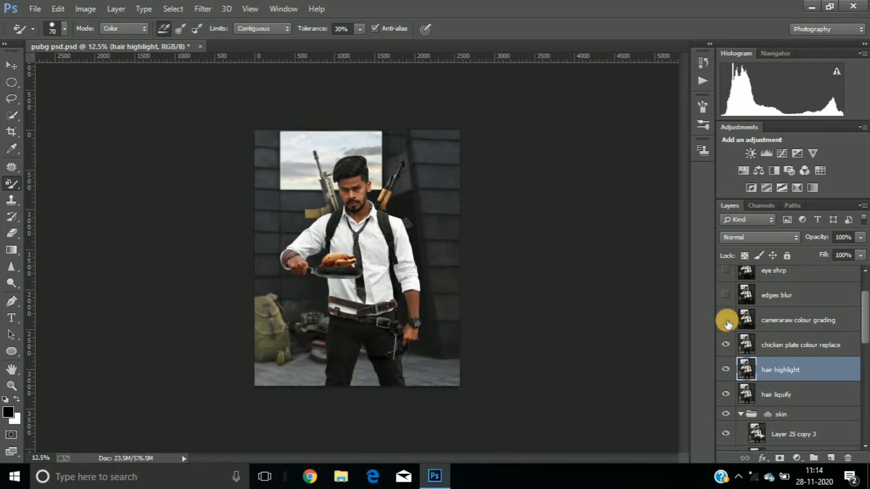
pyautogui.click(727, 323)
pyautogui.click(727, 323)
pyautogui.click(727, 323)
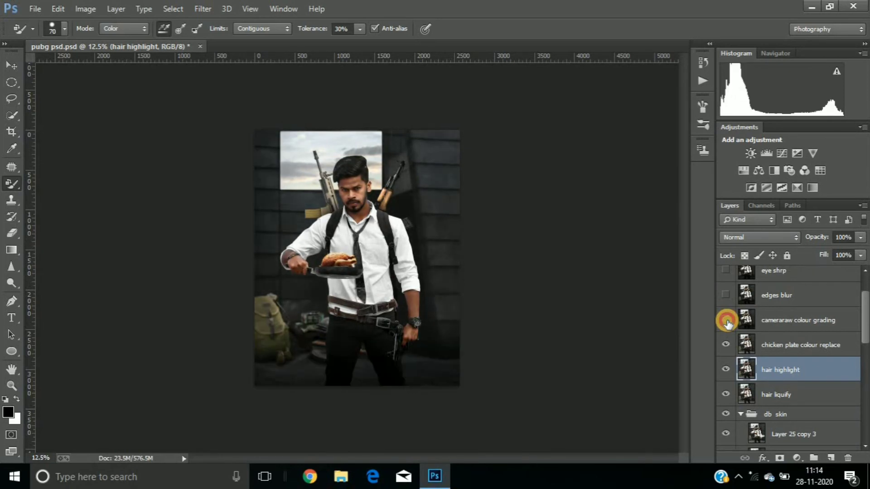
pyautogui.click(727, 323)
# Step: Duplicate the chicken plate colour replace layer
pyautogui.click(786, 344)
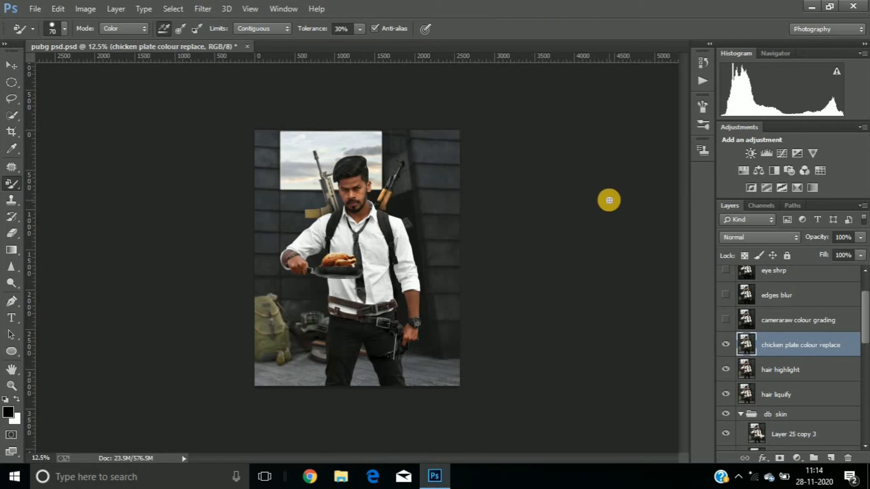
pyautogui.hotkey('ctrl', 'j')
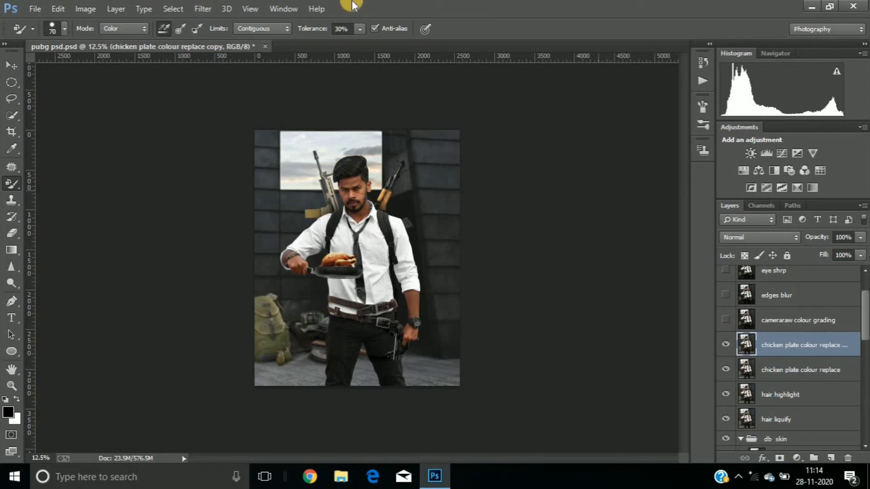
pyautogui.click(202, 9)
# Step: In Camera Raw, raise Contrast to +7 and add darkening graduated filters on the left and bottom edges
pyautogui.click(219, 82)
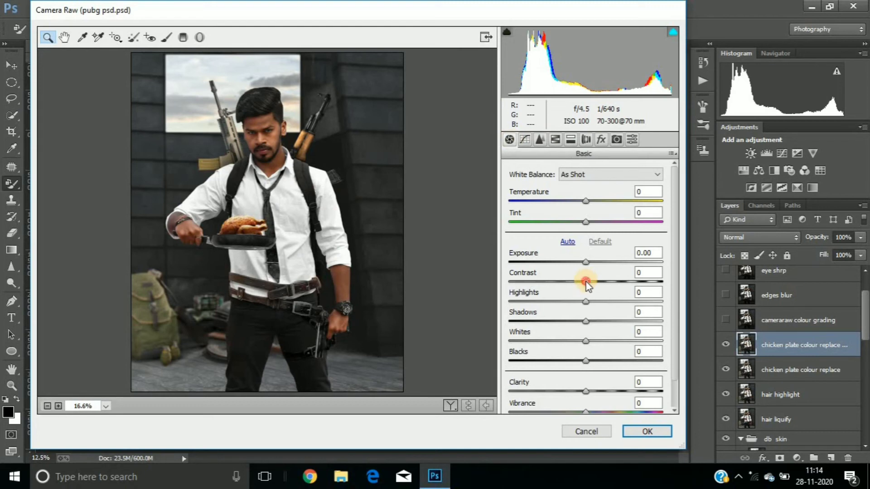
pyautogui.moveTo(586, 282); pyautogui.dragTo(591, 282)
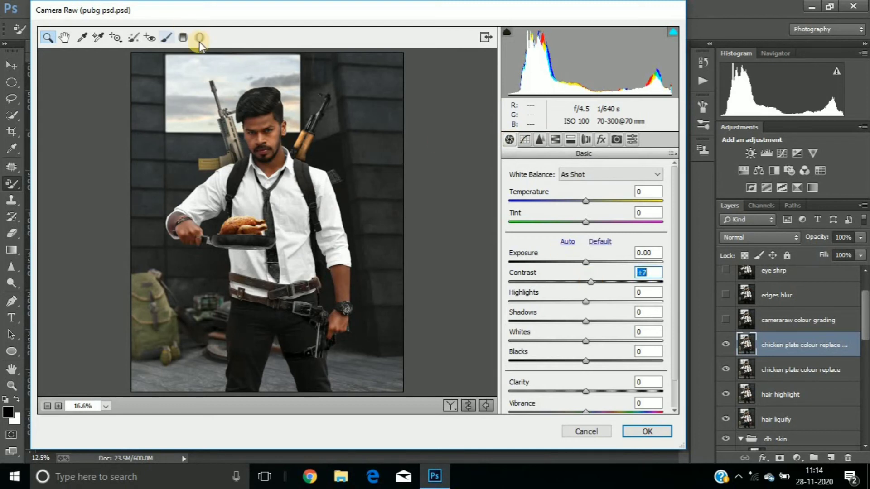
pyautogui.click(183, 37)
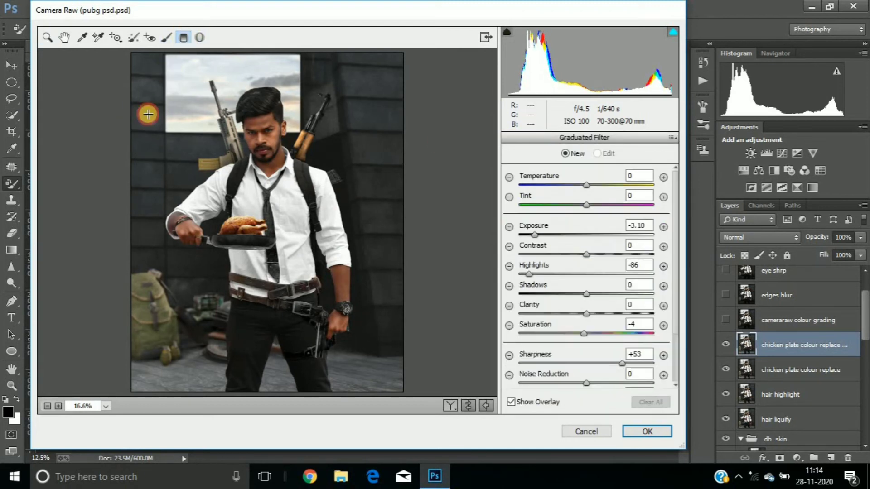
pyautogui.moveTo(129, 115); pyautogui.dragTo(188, 112)
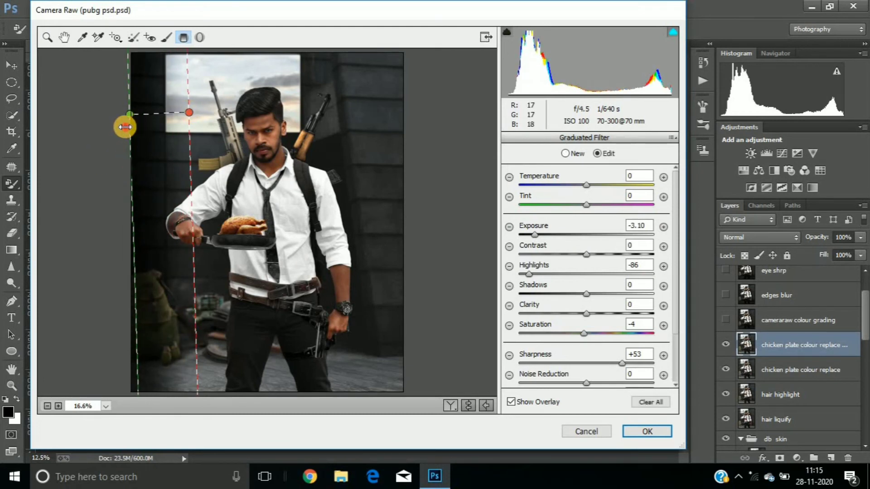
pyautogui.moveTo(125, 127); pyautogui.dragTo(80, 127)
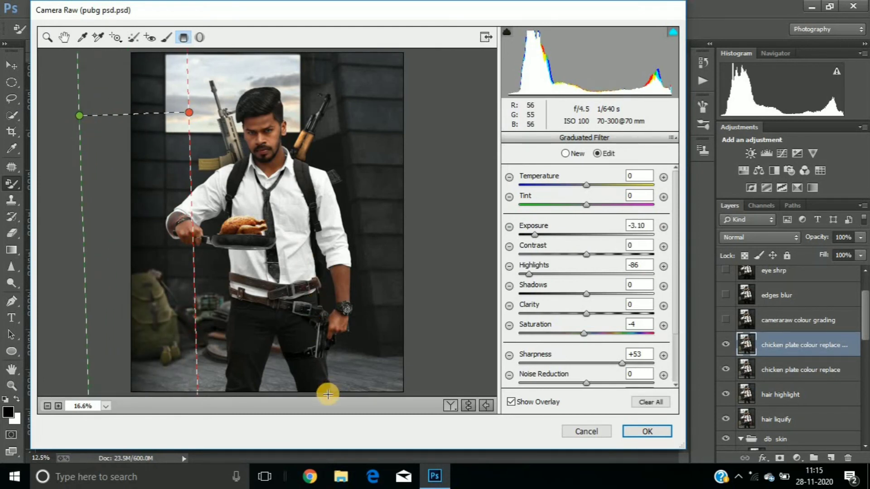
pyautogui.moveTo(327, 394); pyautogui.dragTo(327, 276)
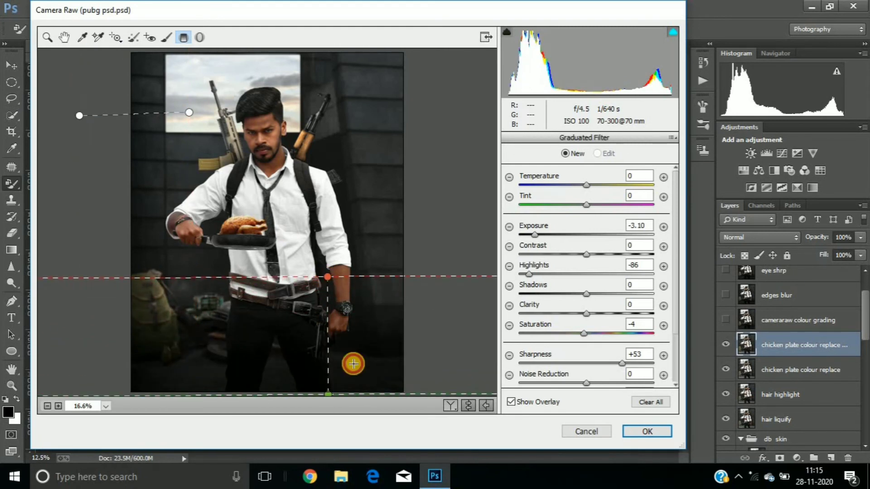
pyautogui.moveTo(352, 363); pyautogui.dragTo(340, 410)
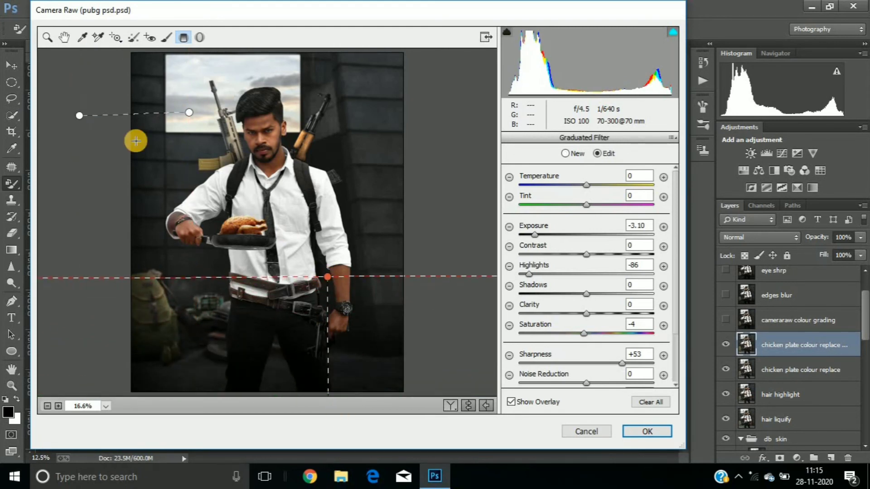
pyautogui.click(50, 38)
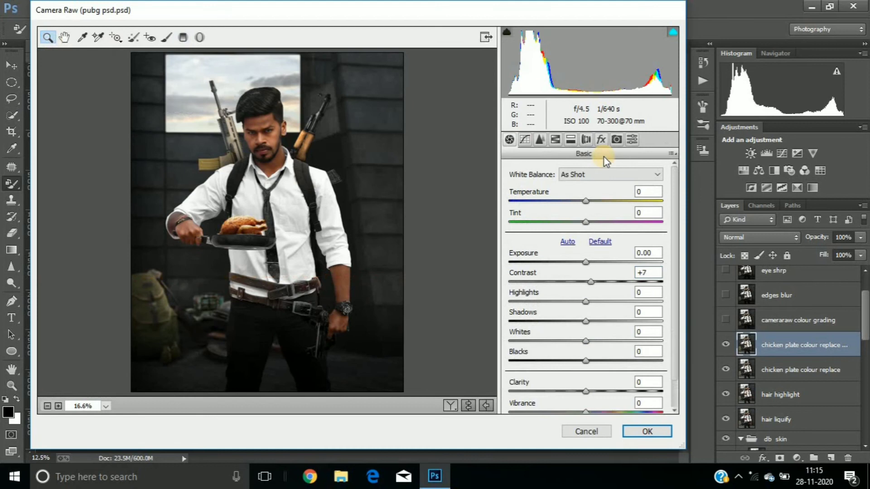
# Step: Add luminance noise reduction, desaturate oranges to -28 and blues to -100, and brighten oranges and reds (+17)
pyautogui.click(539, 139)
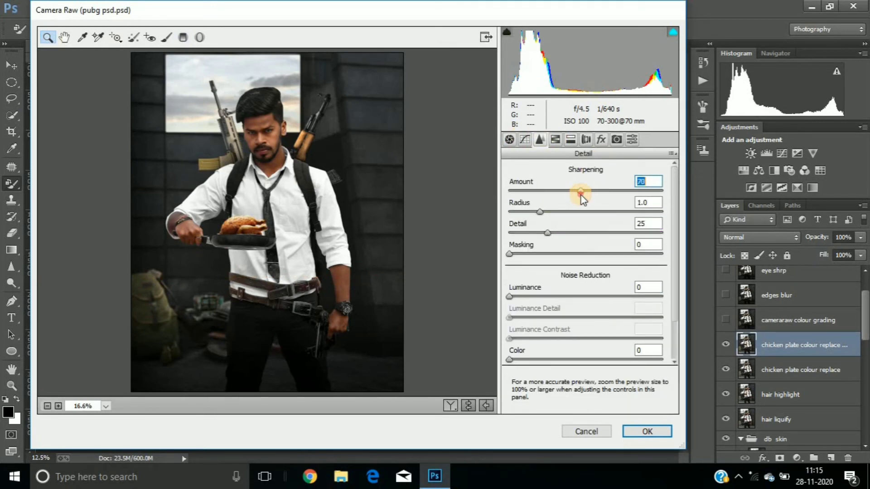
pyautogui.click(560, 297)
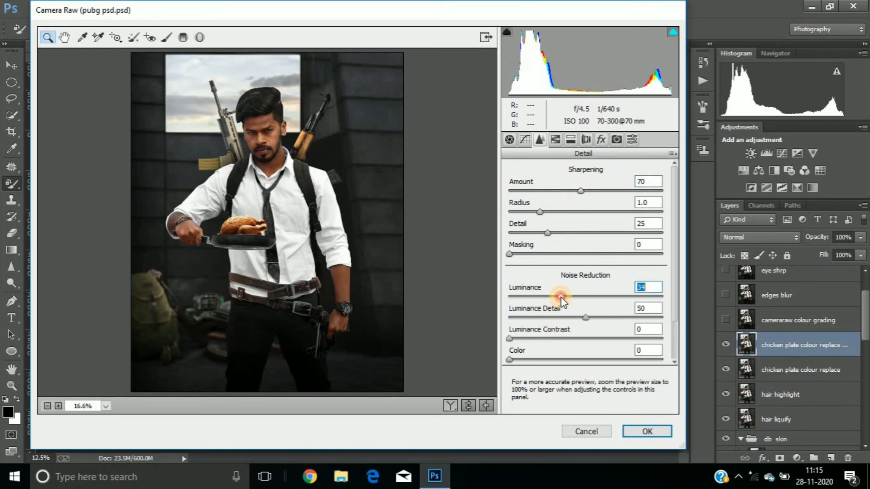
pyautogui.click(555, 140)
pyautogui.click(555, 188)
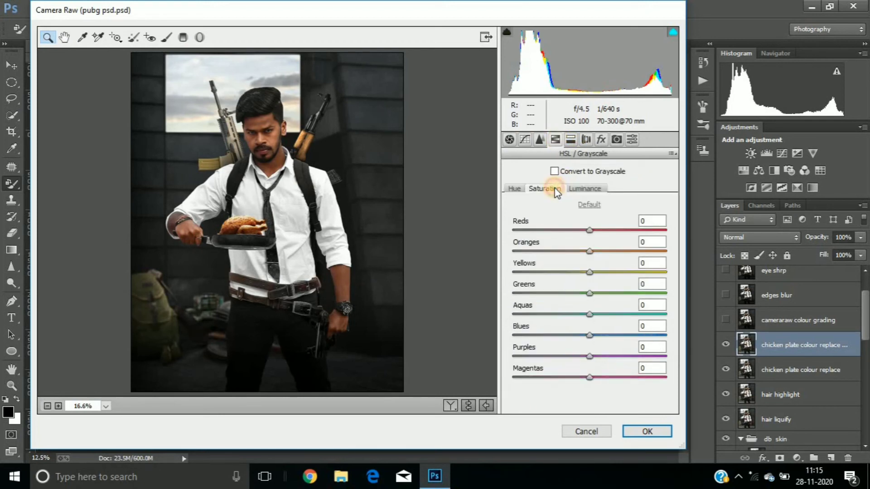
pyautogui.moveTo(576, 251); pyautogui.dragTo(566, 252)
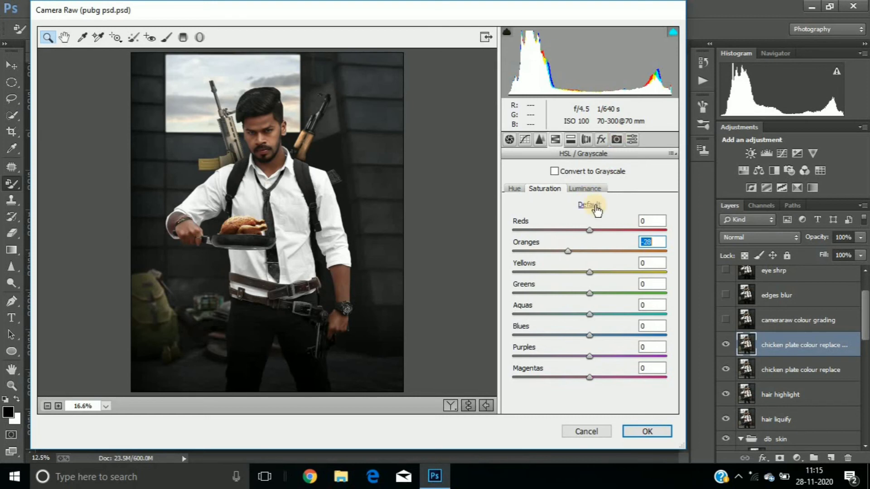
pyautogui.click(600, 188)
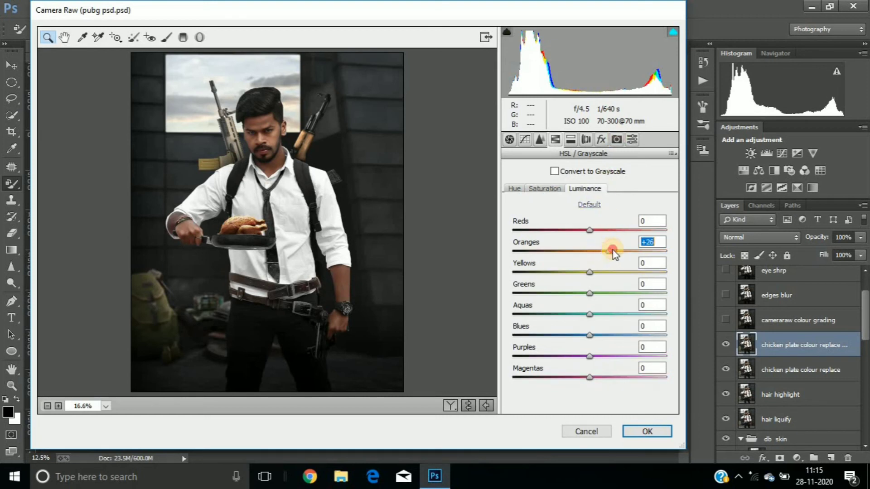
pyautogui.moveTo(614, 254)
pyautogui.mouseDown()
pyautogui.moveTo(602, 254)
pyautogui.moveTo(630, 257)
pyautogui.moveTo(600, 262)
pyautogui.mouseUp()
pyautogui.click(601, 231)
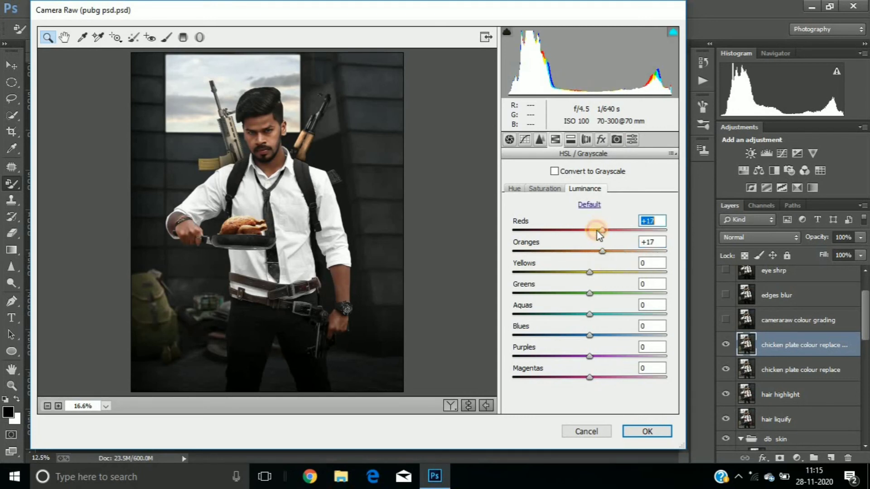
pyautogui.click(554, 189)
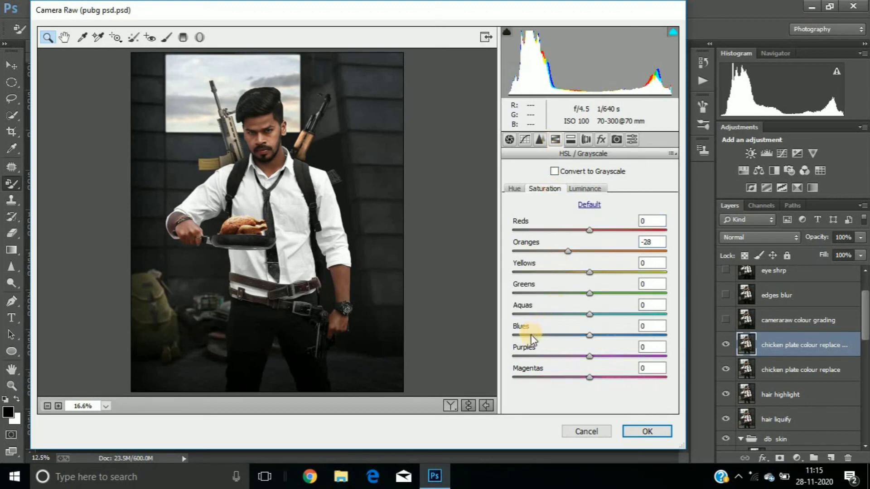
pyautogui.moveTo(532, 335); pyautogui.dragTo(500, 339)
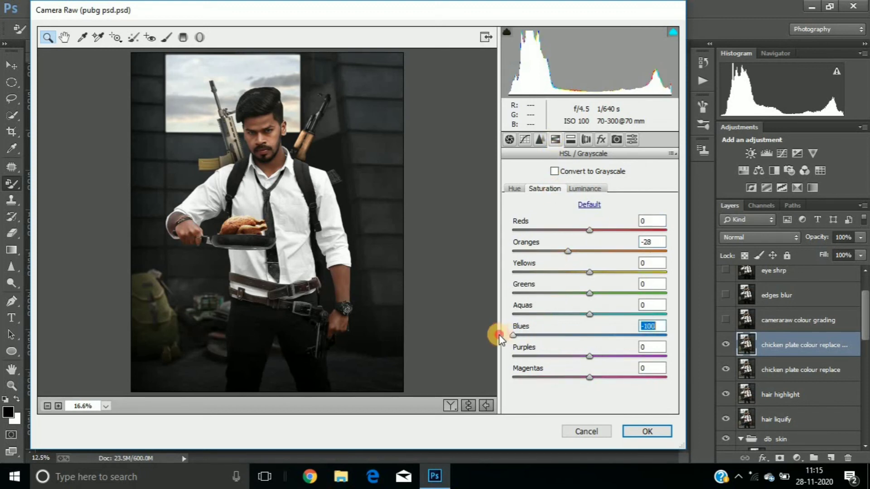
# Step: Lower the tone-curve darks to -7 and Blacks to -5, then apply the Camera Raw grade
pyautogui.click(525, 140)
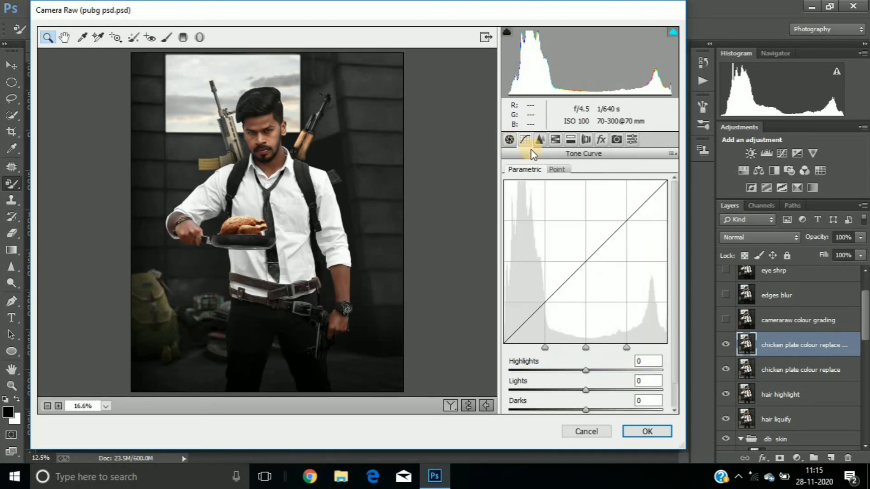
pyautogui.moveTo(675, 336); pyautogui.dragTo(672, 372)
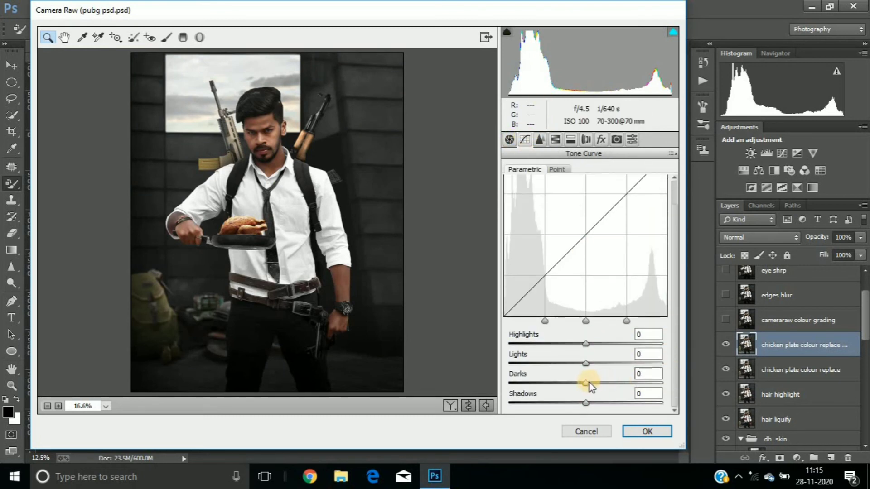
pyautogui.moveTo(579, 384); pyautogui.dragTo(589, 364)
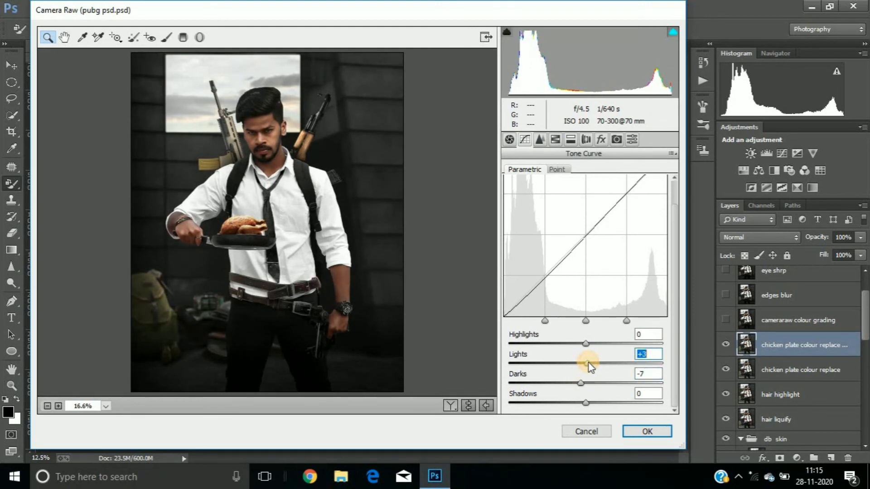
pyautogui.click(509, 140)
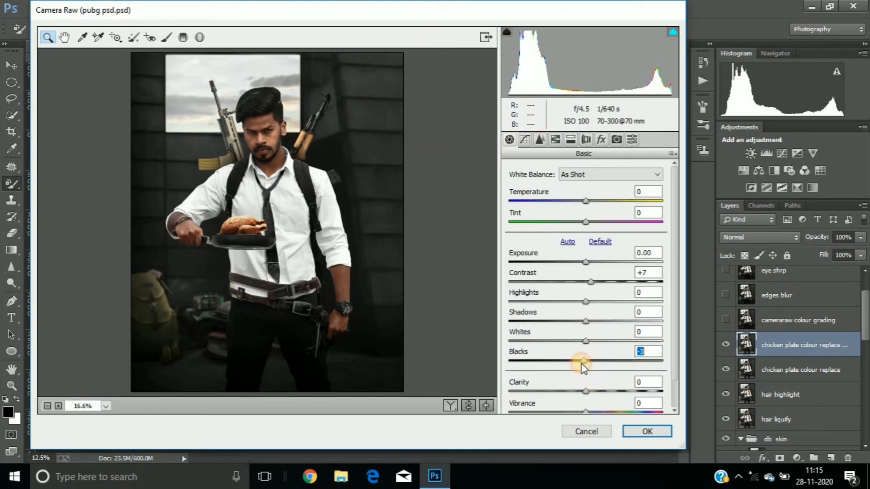
pyautogui.moveTo(581, 364); pyautogui.dragTo(592, 395)
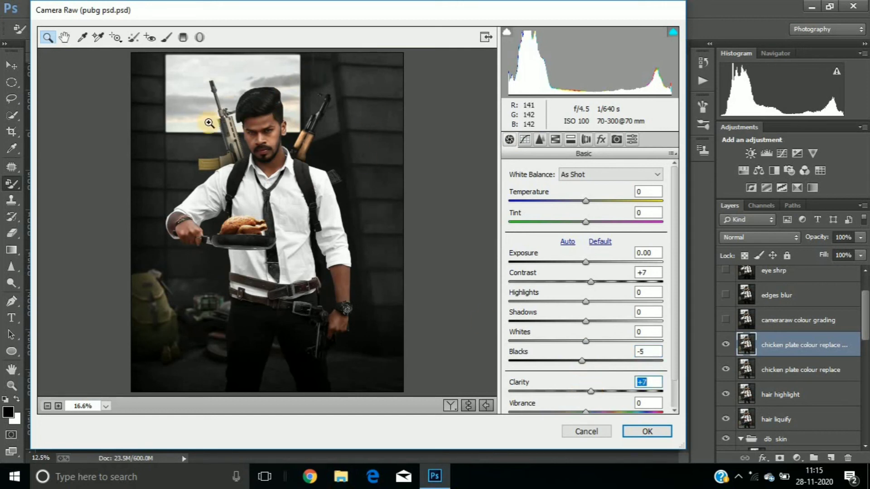
pyautogui.click(662, 430)
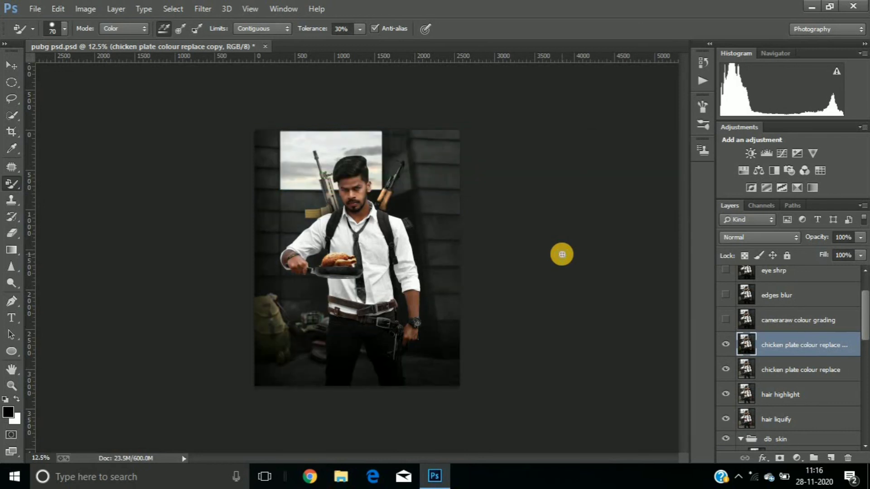
# Step: Compare the graded copy on and off, then delete the chicken plate colour replace copy layer
pyautogui.click(725, 347)
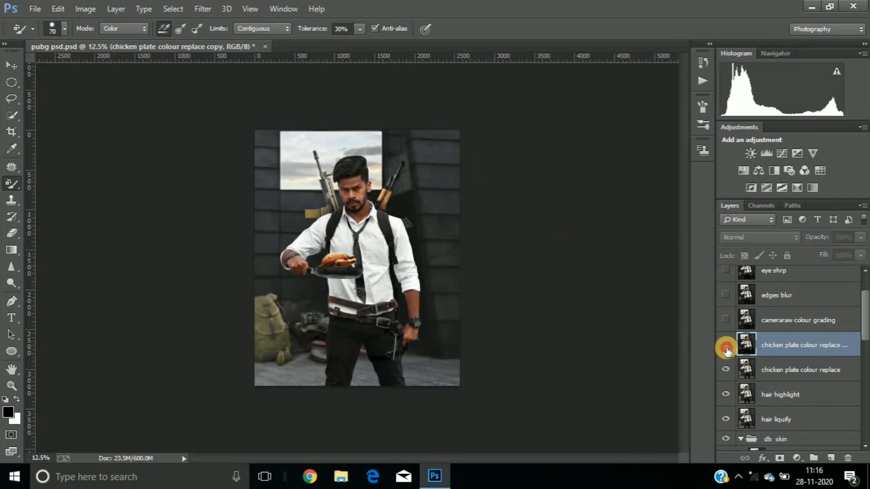
pyautogui.click(726, 347)
pyautogui.click(725, 346)
pyautogui.click(726, 347)
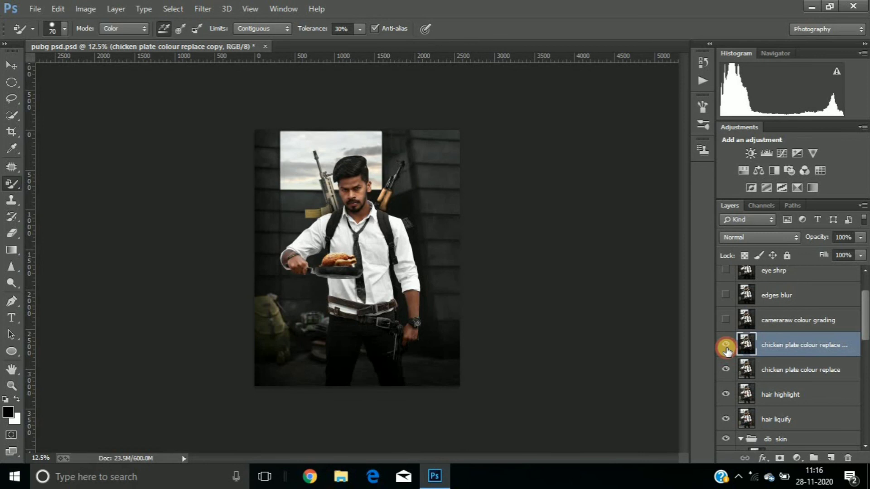
pyautogui.rightClick(772, 347)
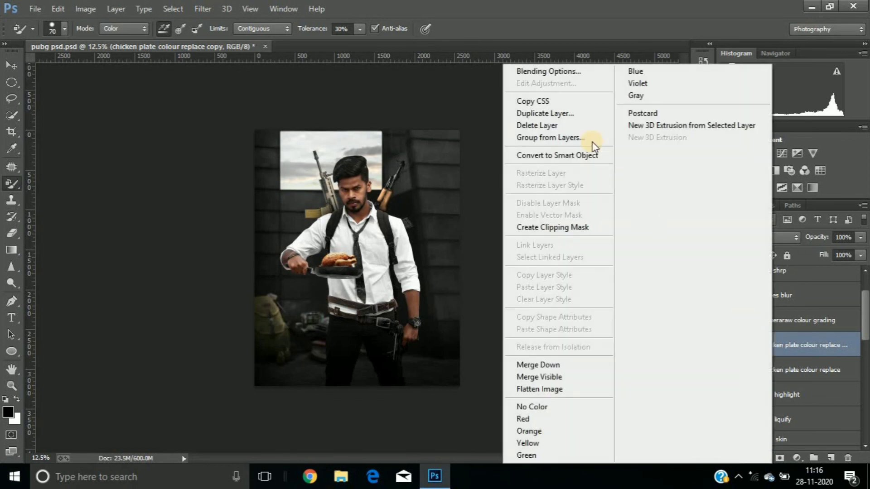
pyautogui.click(535, 125)
pyautogui.click(401, 188)
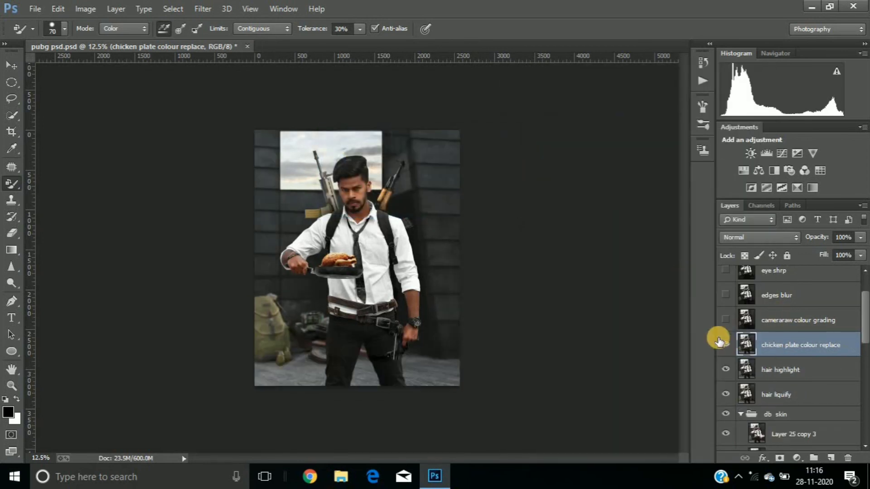
# Step: Turn on the cameraraw colour grading layer and zoom in on the man
pyautogui.click(725, 319)
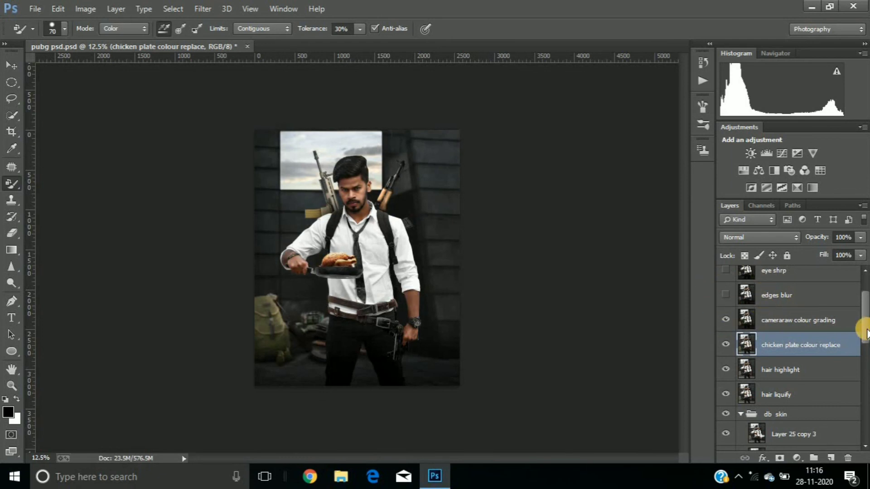
pyautogui.moveTo(868, 335); pyautogui.dragTo(867, 325)
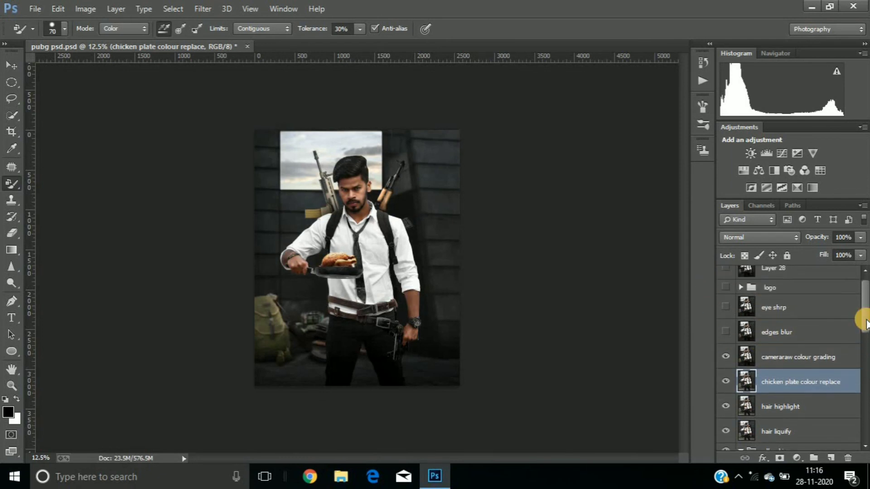
pyautogui.hotkey('ctrl', '+')
pyautogui.hotkey('ctrl', '+')
pyautogui.hotkey('ctrl', '+')
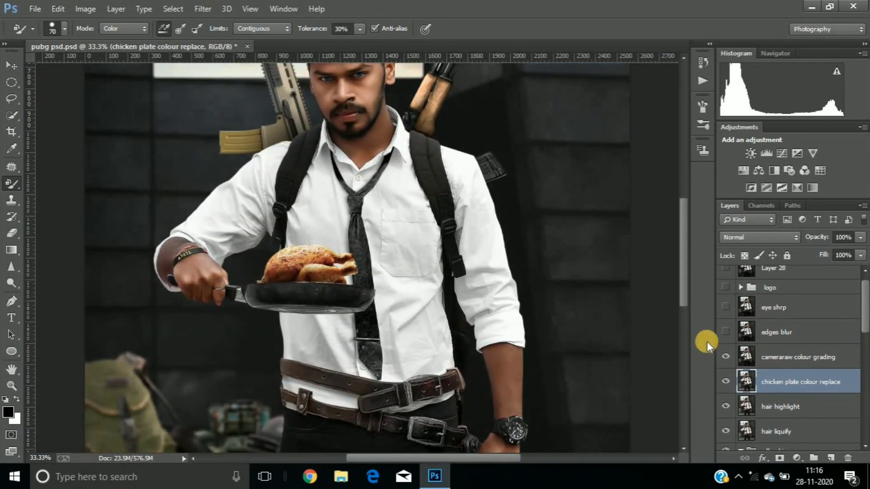
# Step: Compare the image with the edges blur layer on and off, zoomed in on the man's chest
pyautogui.rightClick(727, 331)
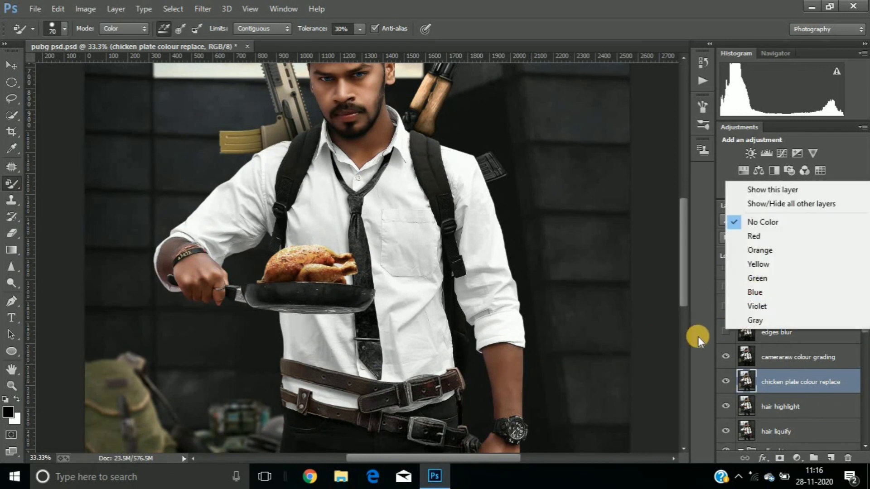
pyautogui.click(698, 337)
pyautogui.click(725, 332)
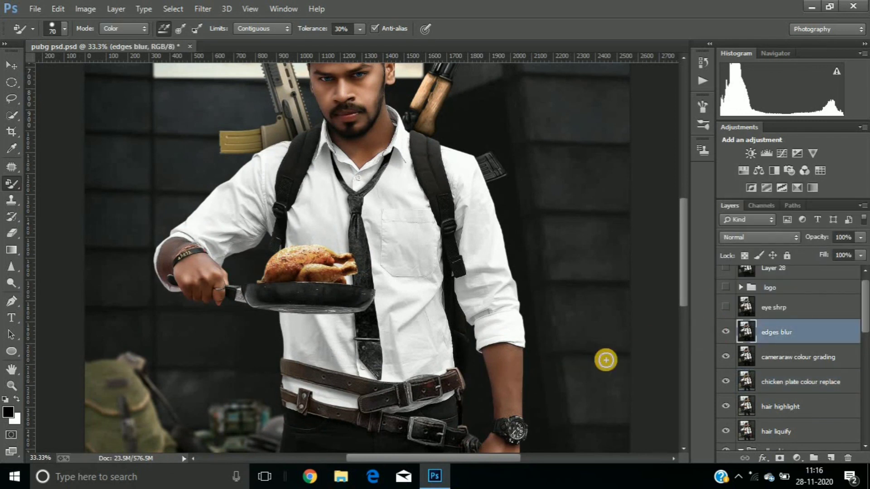
pyautogui.moveTo(501, 459); pyautogui.dragTo(522, 459)
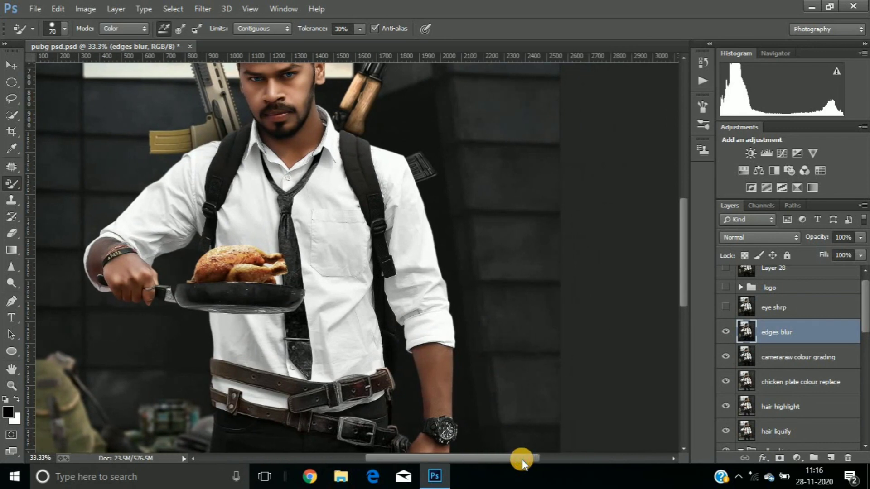
pyautogui.hotkey('ctrl', '+')
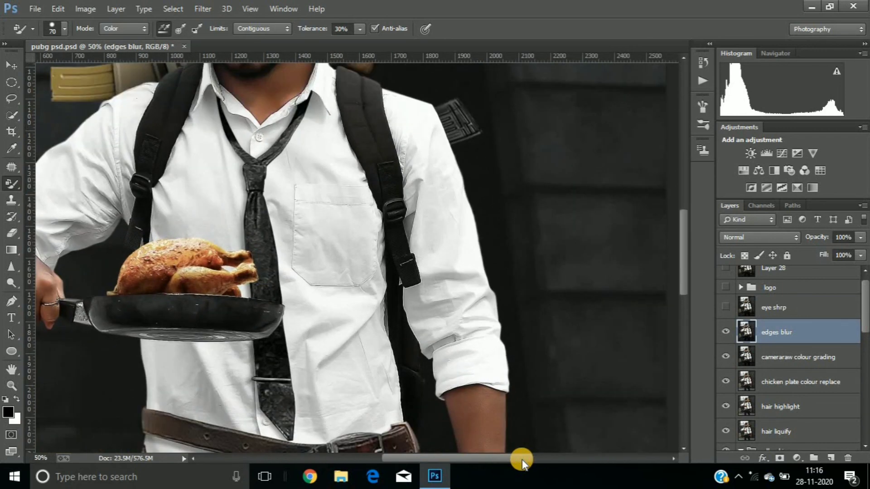
pyautogui.click(725, 333)
pyautogui.click(726, 334)
pyautogui.click(725, 333)
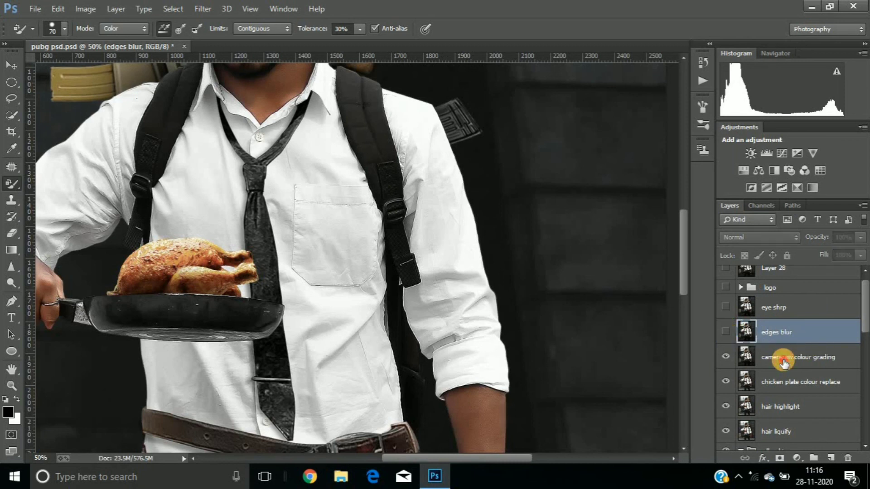
# Step: Duplicate the cameraraw colour grading layer and blur the sleeve and shoulder edges on the copy
pyautogui.click(780, 356)
pyautogui.hotkey('ctrl', 'j')
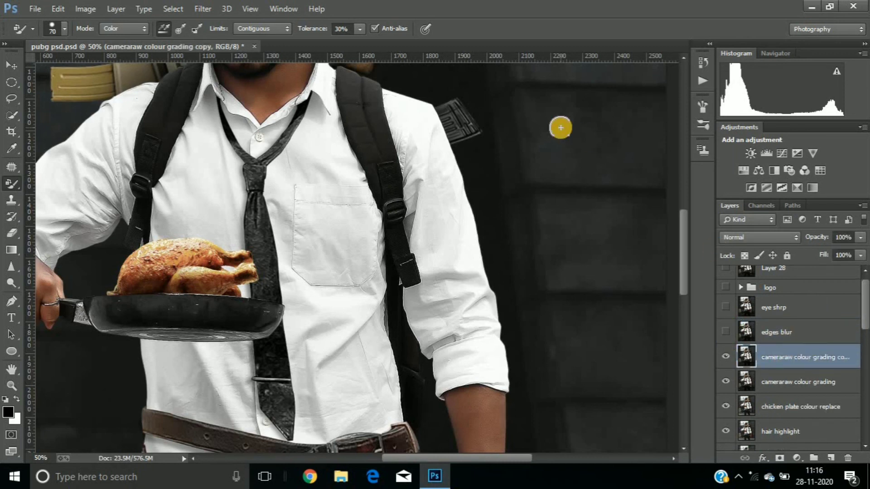
pyautogui.click(10, 268)
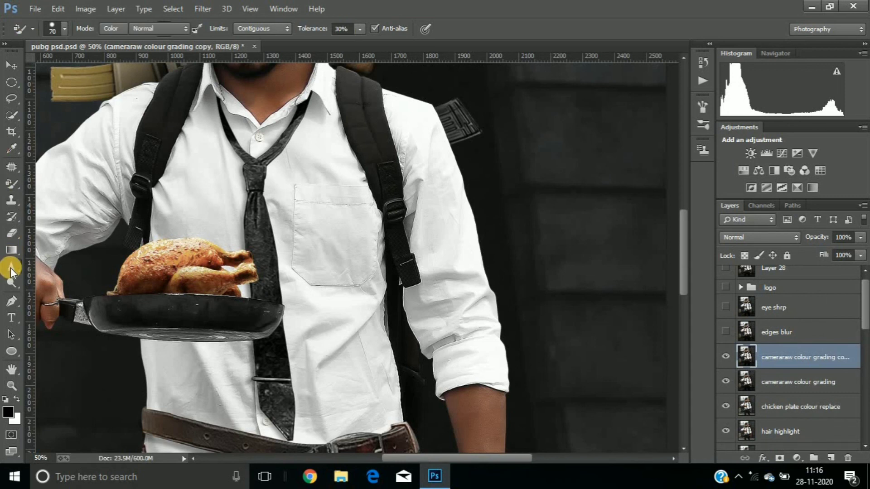
pyautogui.click(48, 267)
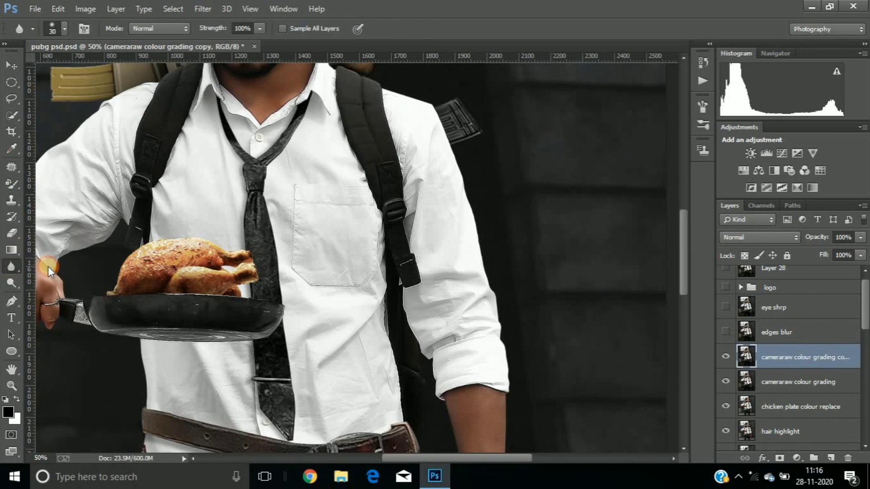
pyautogui.moveTo(473, 181)
pyautogui.mouseDown()
pyautogui.moveTo(467, 204)
pyautogui.moveTo(494, 309)
pyautogui.mouseUp()
pyautogui.moveTo(493, 309)
pyautogui.mouseDown()
pyautogui.moveTo(452, 151)
pyautogui.moveTo(472, 120)
pyautogui.moveTo(431, 97)
pyautogui.moveTo(381, 85)
pyautogui.moveTo(383, 71)
pyautogui.moveTo(457, 101)
pyautogui.mouseUp()
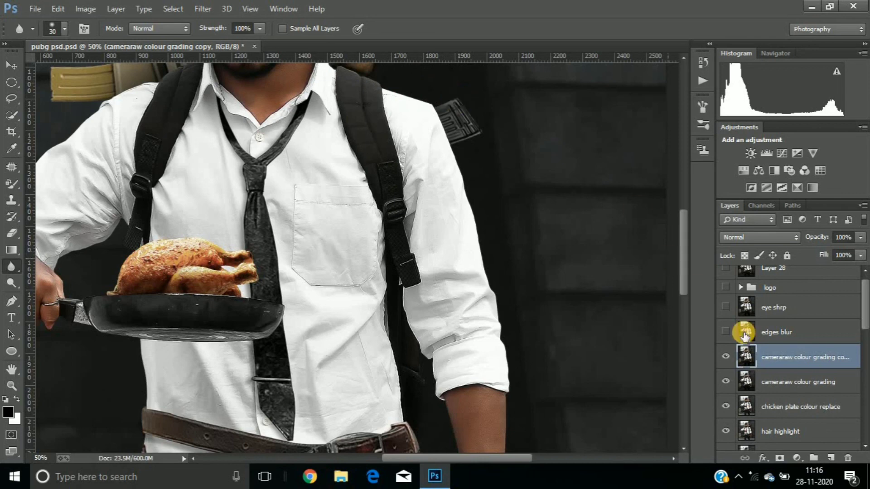
# Step: Delete the cameraraw colour grading copy layer
pyautogui.rightClick(765, 357)
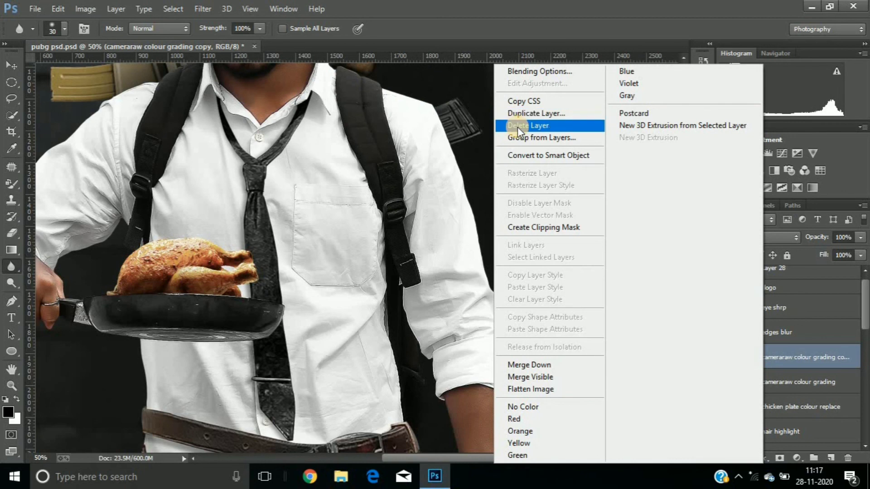
pyautogui.click(518, 127)
pyautogui.click(394, 188)
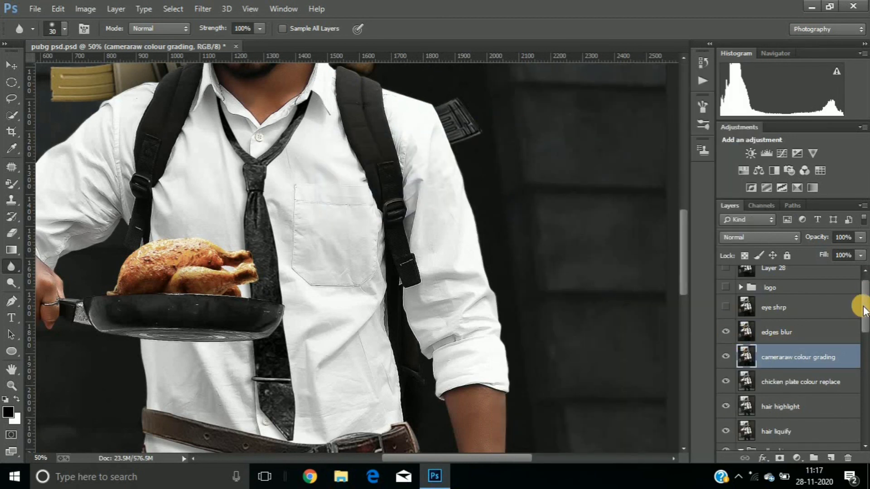
pyautogui.scroll(1, 863, 310)
# Step: Select and show the eye shrp layer, then sharpen both of the man's eyes with the Sharpen Tool
pyautogui.click(748, 320)
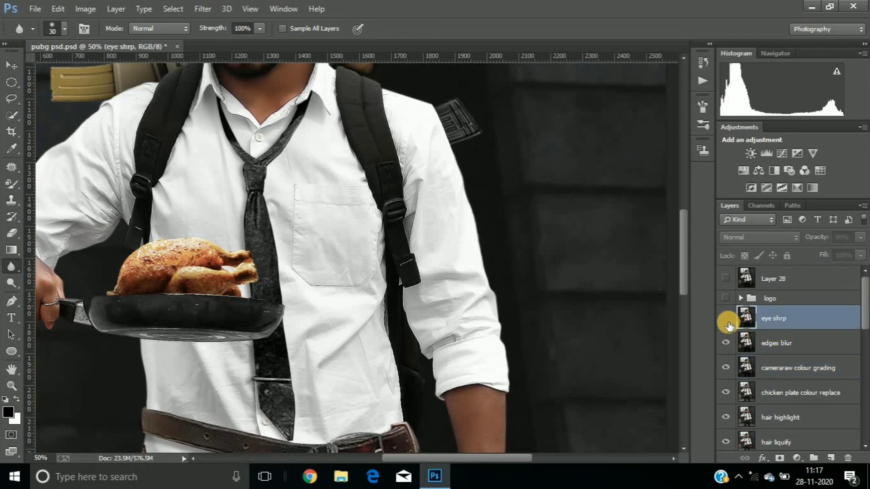
pyautogui.click(725, 319)
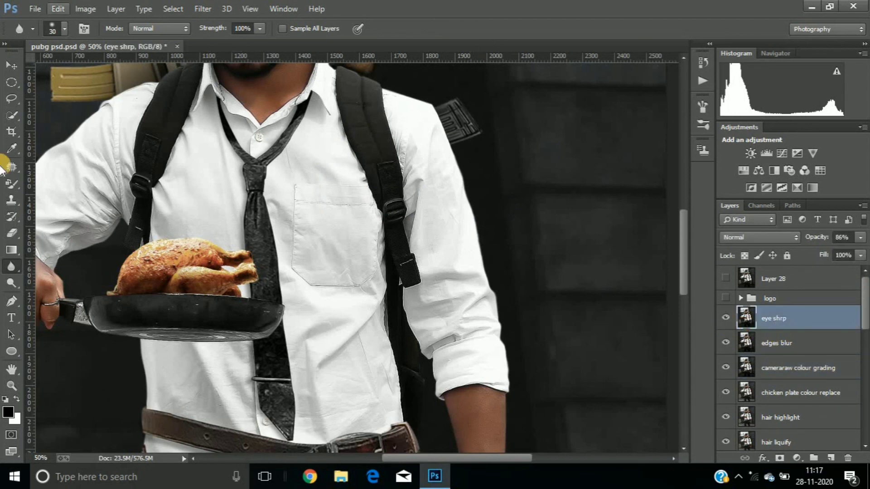
pyautogui.rightClick(14, 262)
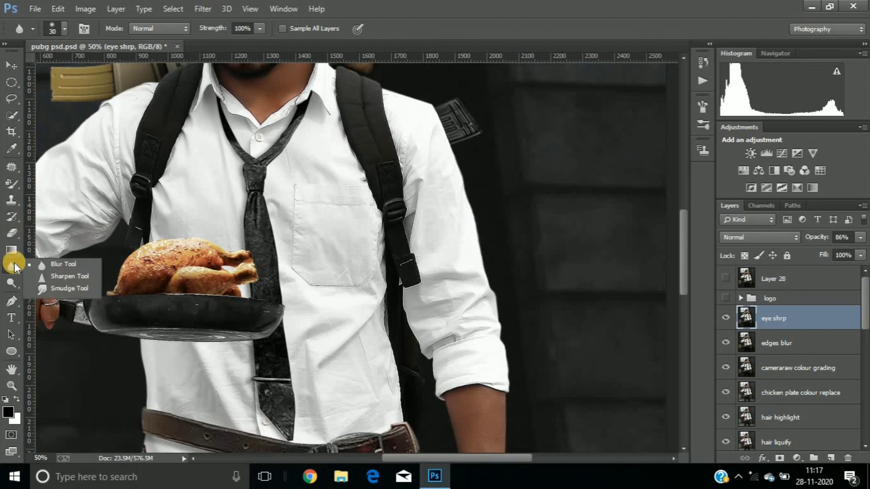
pyautogui.click(75, 275)
pyautogui.moveTo(683, 249); pyautogui.dragTo(683, 199)
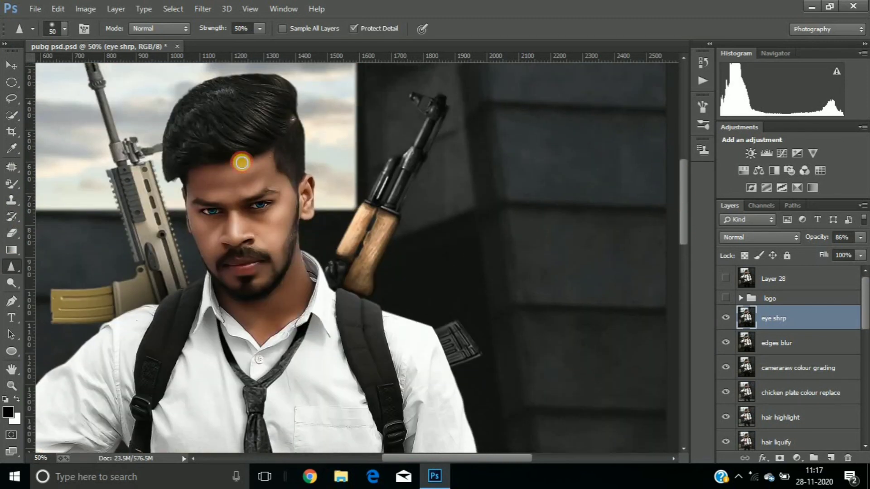
pyautogui.moveTo(283, 205); pyautogui.dragTo(209, 205)
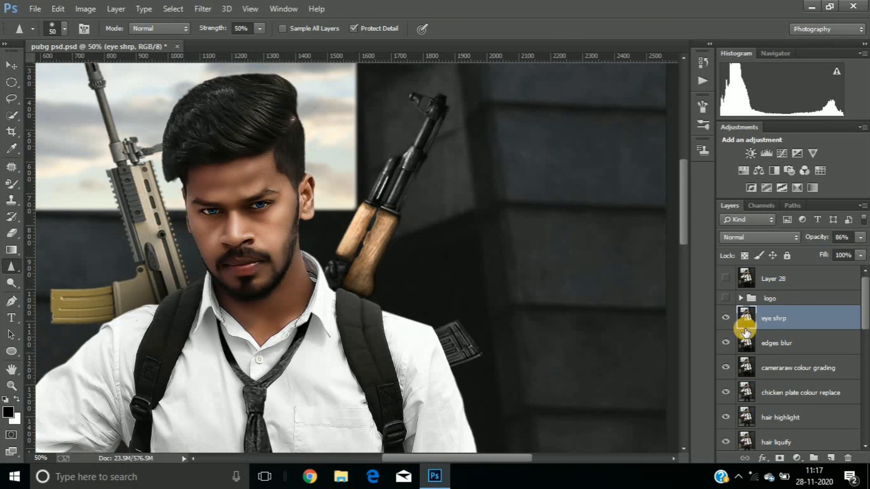
# Step: Compare the eye sharpening with eye shrp on and off, ending visible at 25% zoom
pyautogui.click(725, 318)
pyautogui.click(726, 319)
pyautogui.click(725, 319)
pyautogui.click(725, 319)
pyautogui.click(725, 319)
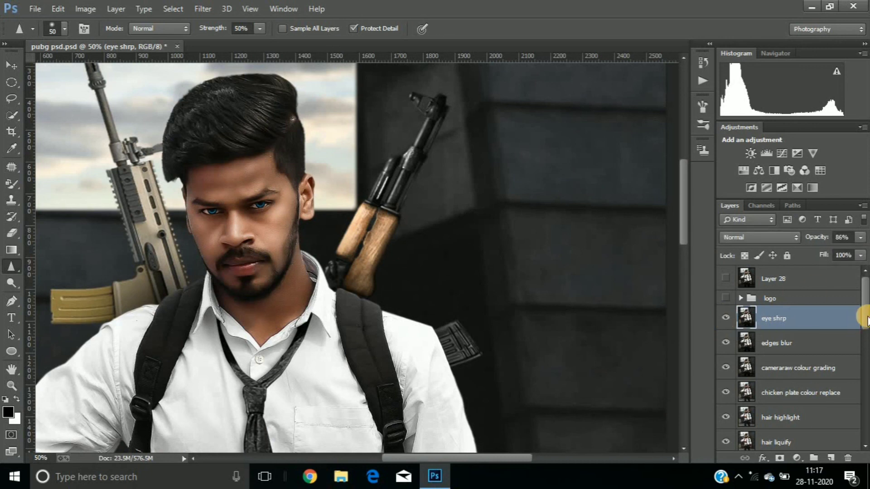
pyautogui.hotkey('ctrl', '-')
pyautogui.hotkey('ctrl', '-')
pyautogui.hotkey('ctrl', '-')
pyautogui.hotkey('ctrl', '+')
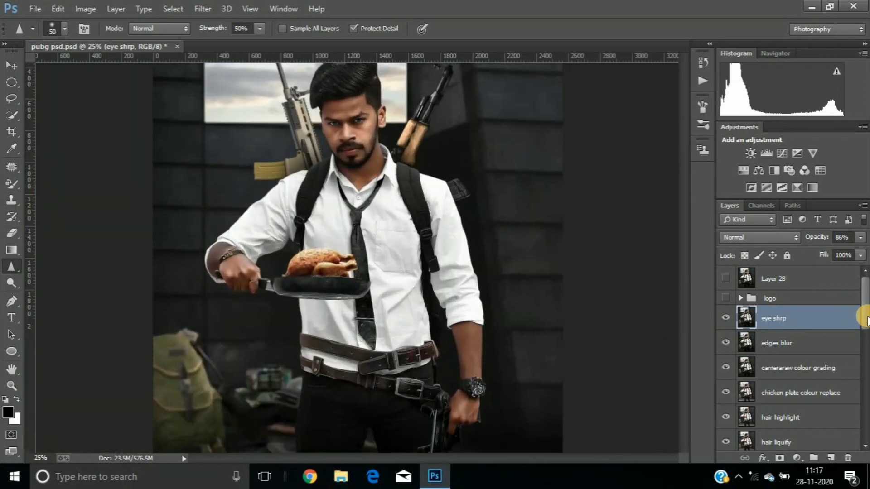
# Step: Toggle the logo group to check the EDITZ watermark beside the man, then zoom out
pyautogui.click(726, 299)
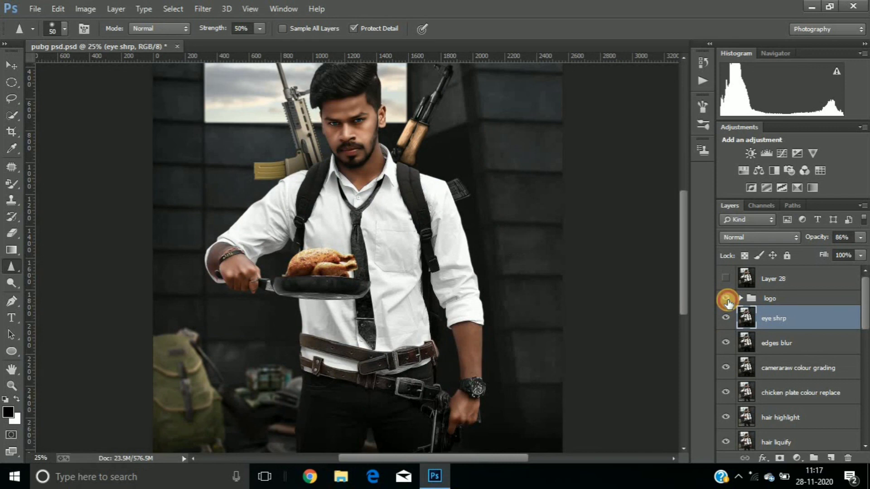
pyautogui.click(726, 298)
pyautogui.click(726, 299)
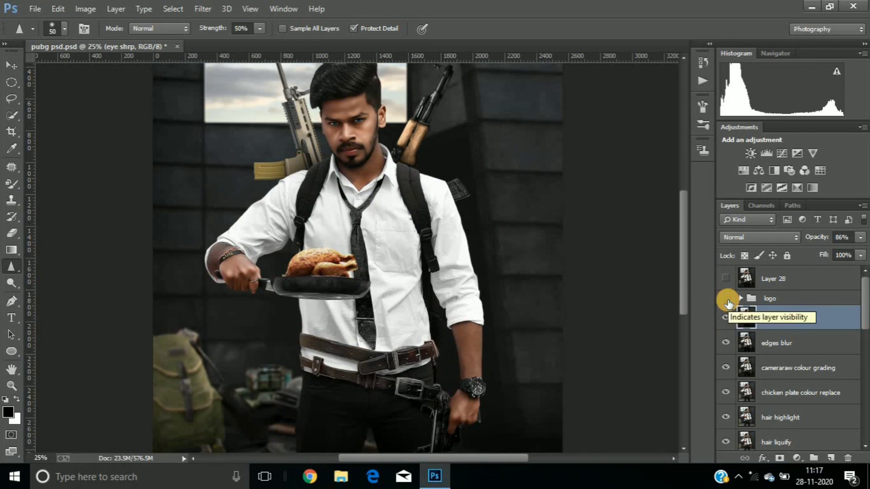
pyautogui.click(726, 300)
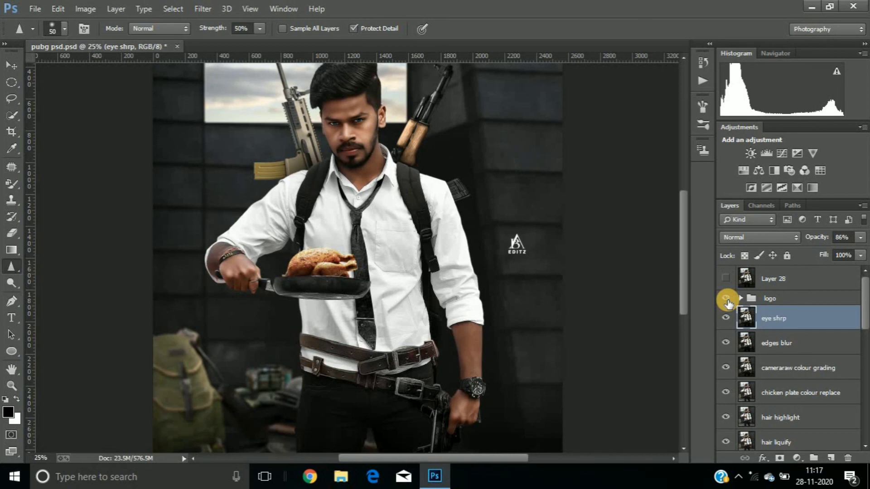
pyautogui.hotkey('ctrl', '-')
pyautogui.hotkey('ctrl', '-')
pyautogui.hotkey('ctrl', '-')
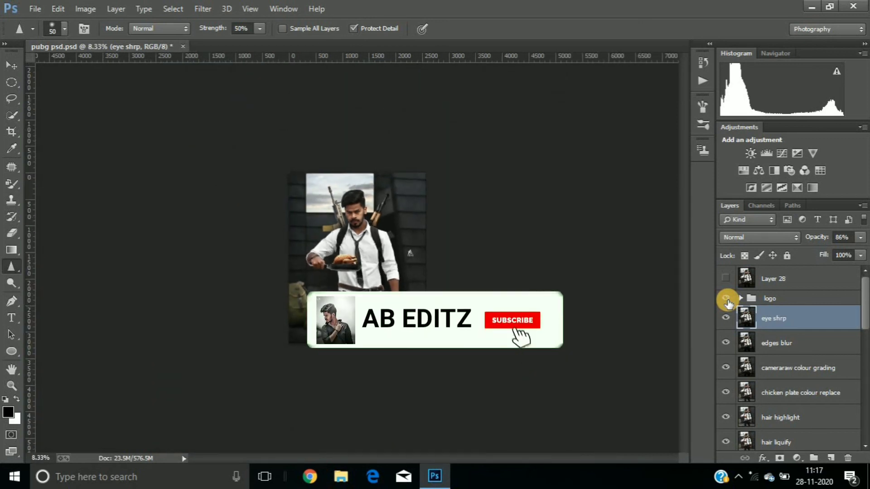